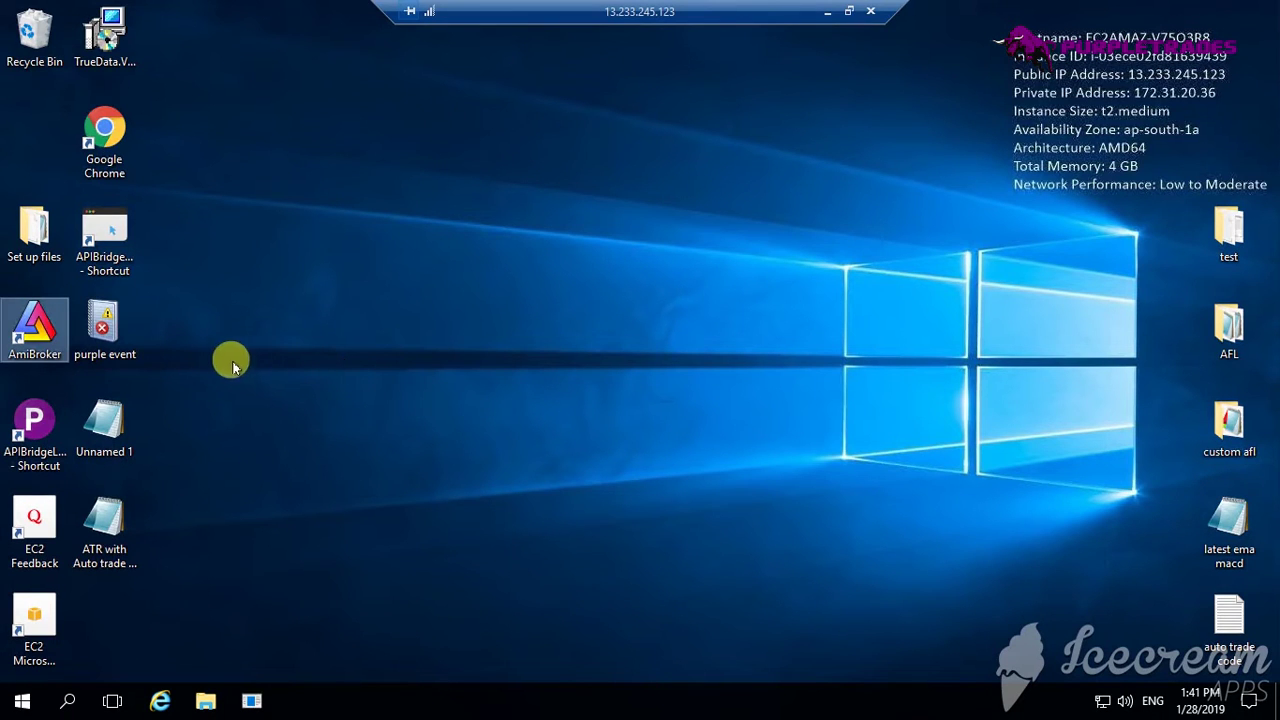
Launch AmiBroker, show the Charts window with the indicator list and dock it beside the price chart
double_click(33, 322)
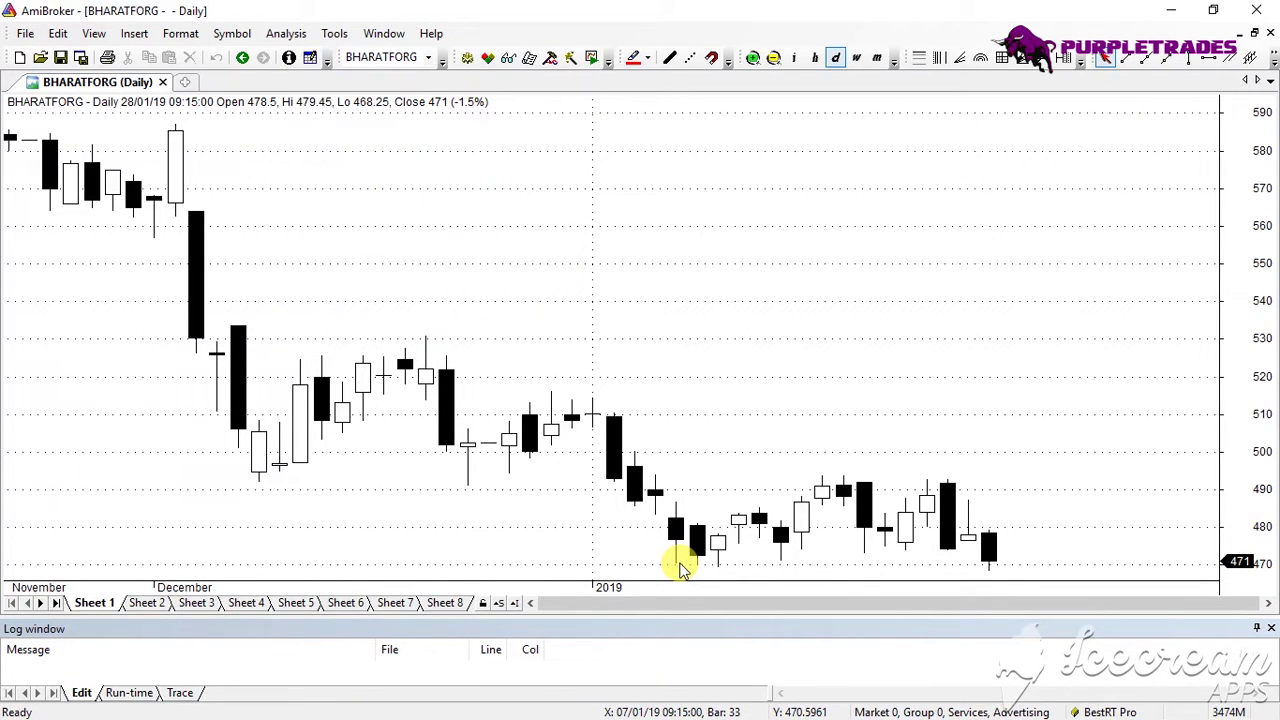
click(387, 36)
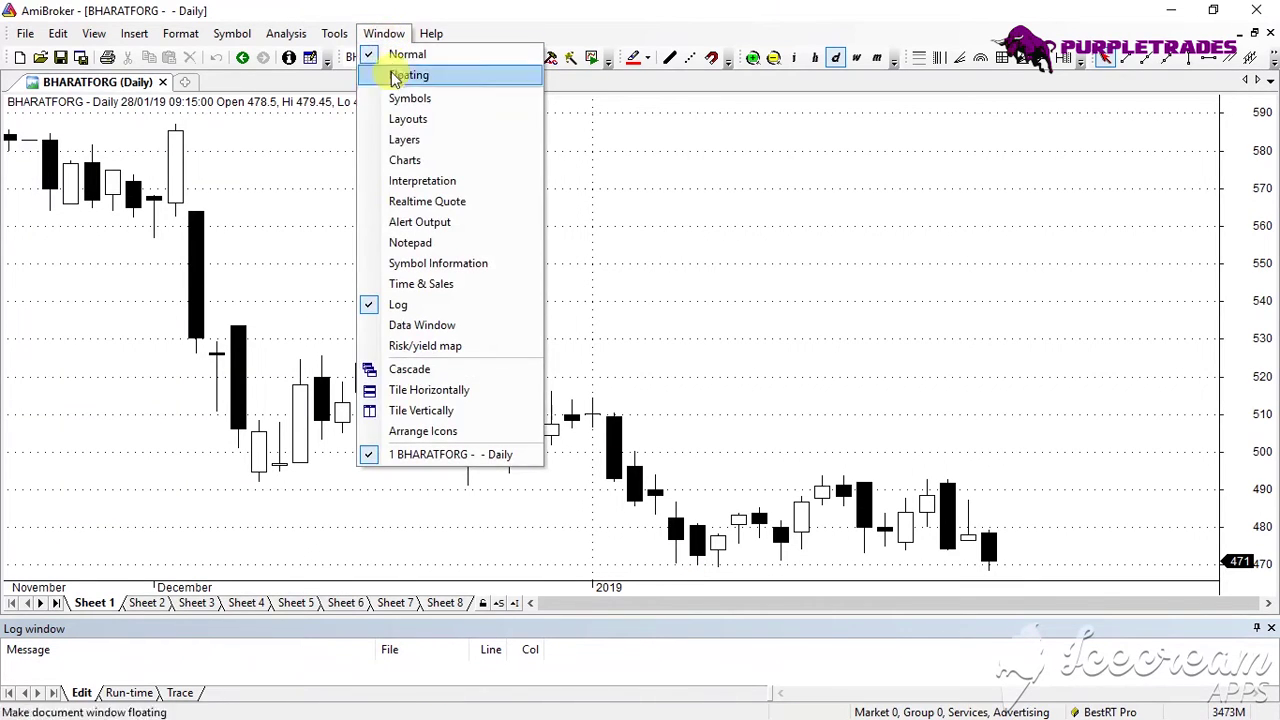
click(424, 165)
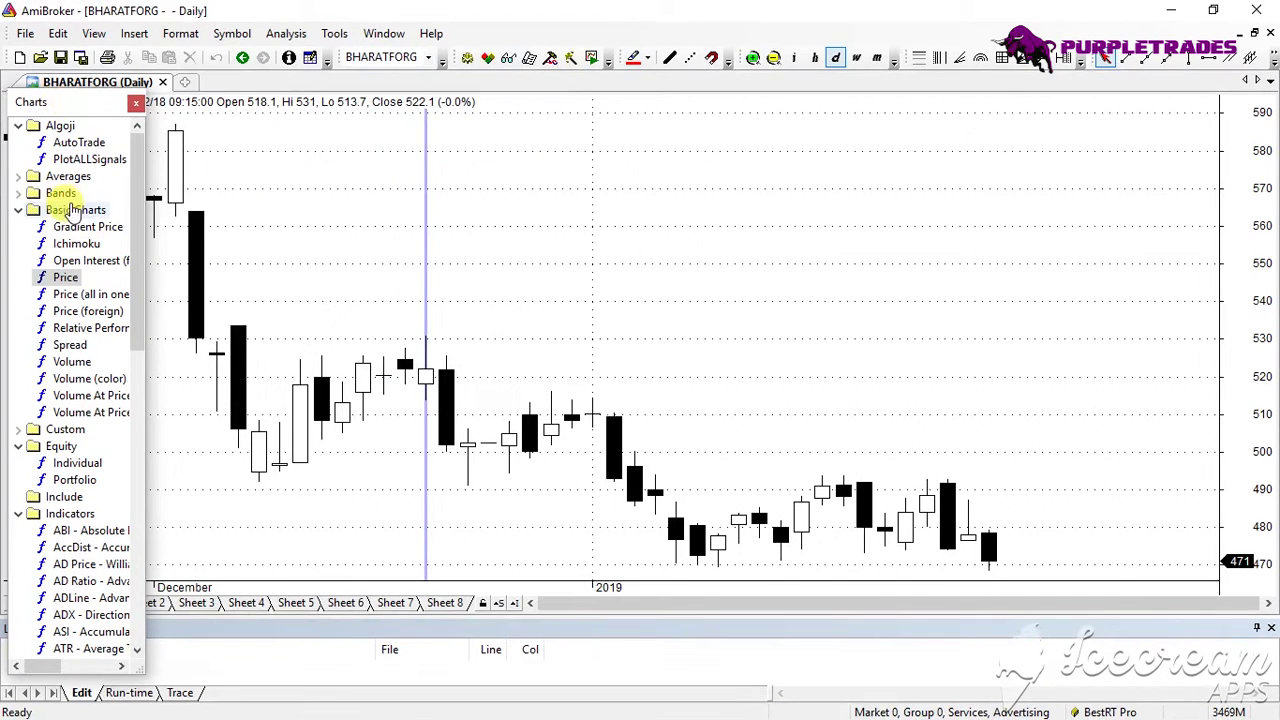
double_click(68, 100)
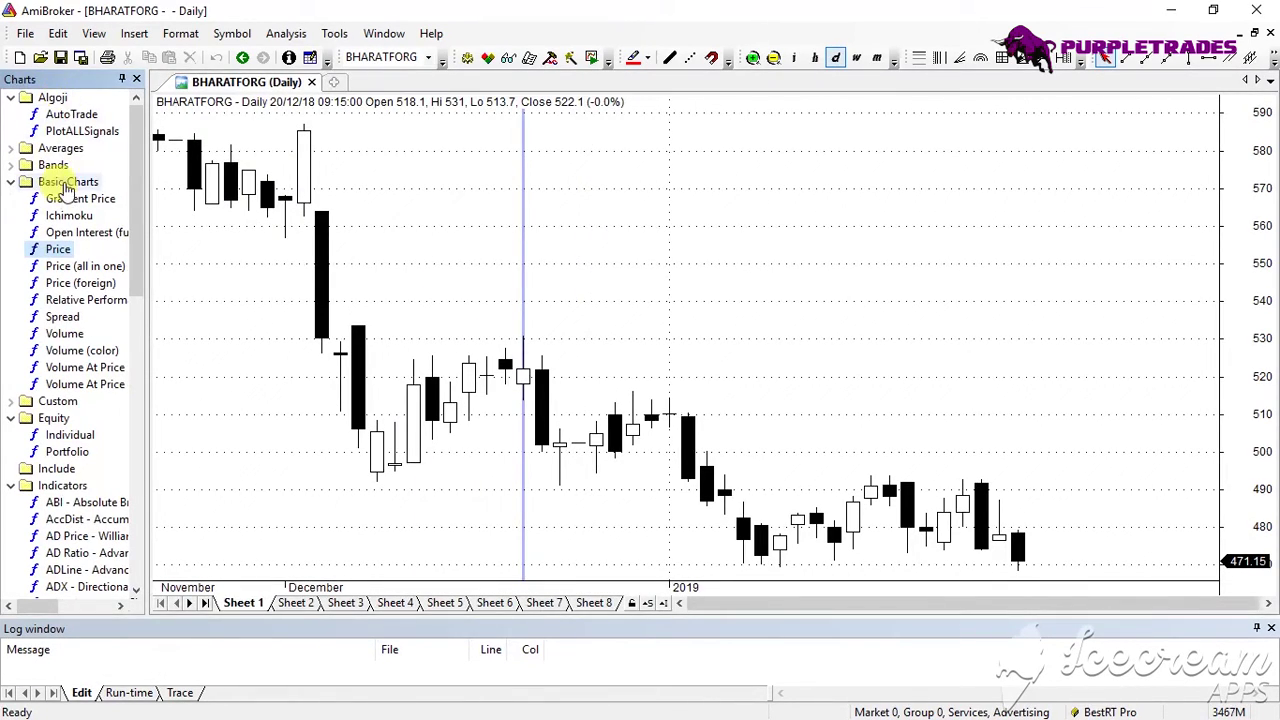
Overlay the EMA - Exponential Moving Average from the Averages group on the BHARATFORG daily price chart, accepting its default parameters
scroll(45, 515, down, 15)
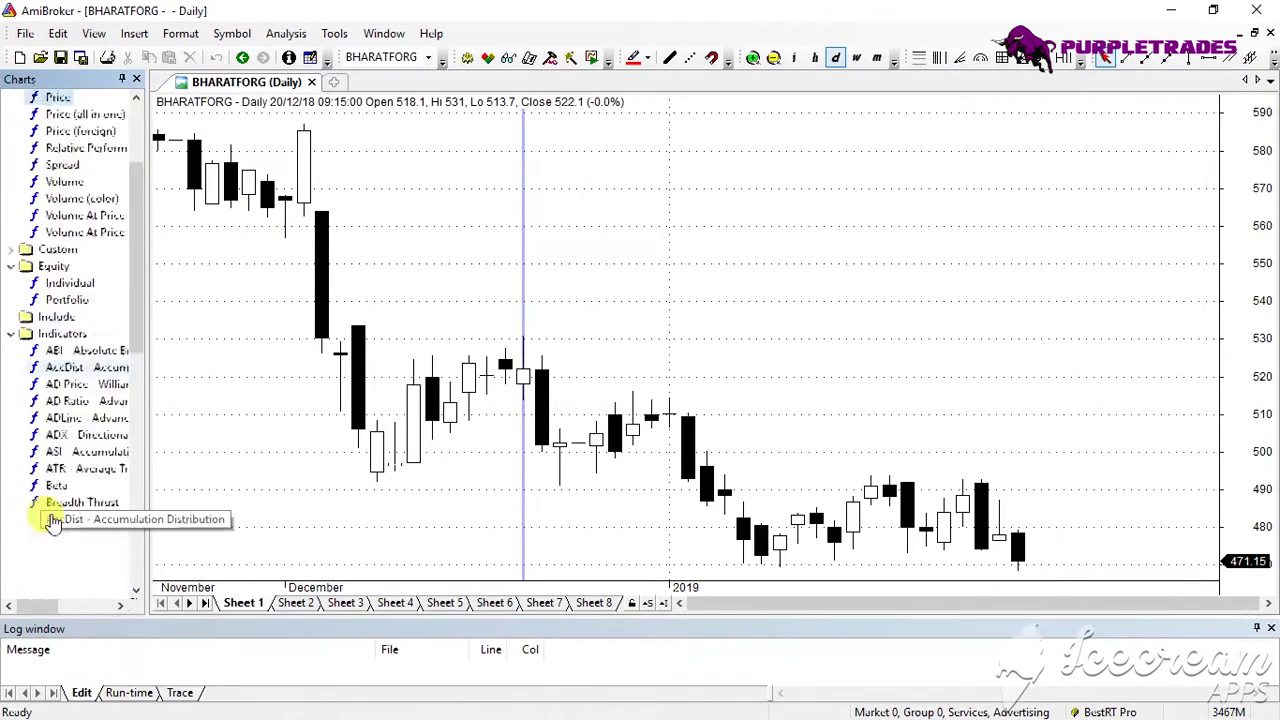
scroll(52, 519, down, 1)
scroll(52, 519, up, 10)
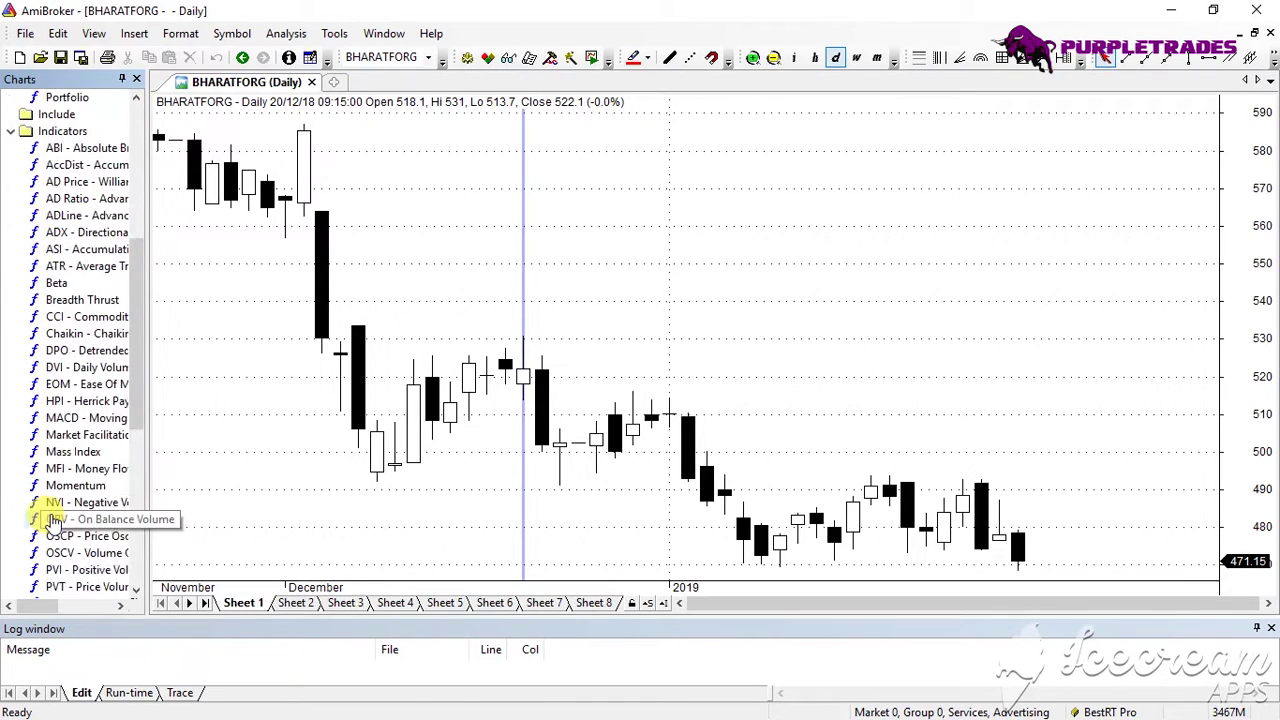
scroll(52, 519, up, 4)
scroll(52, 519, up, 1)
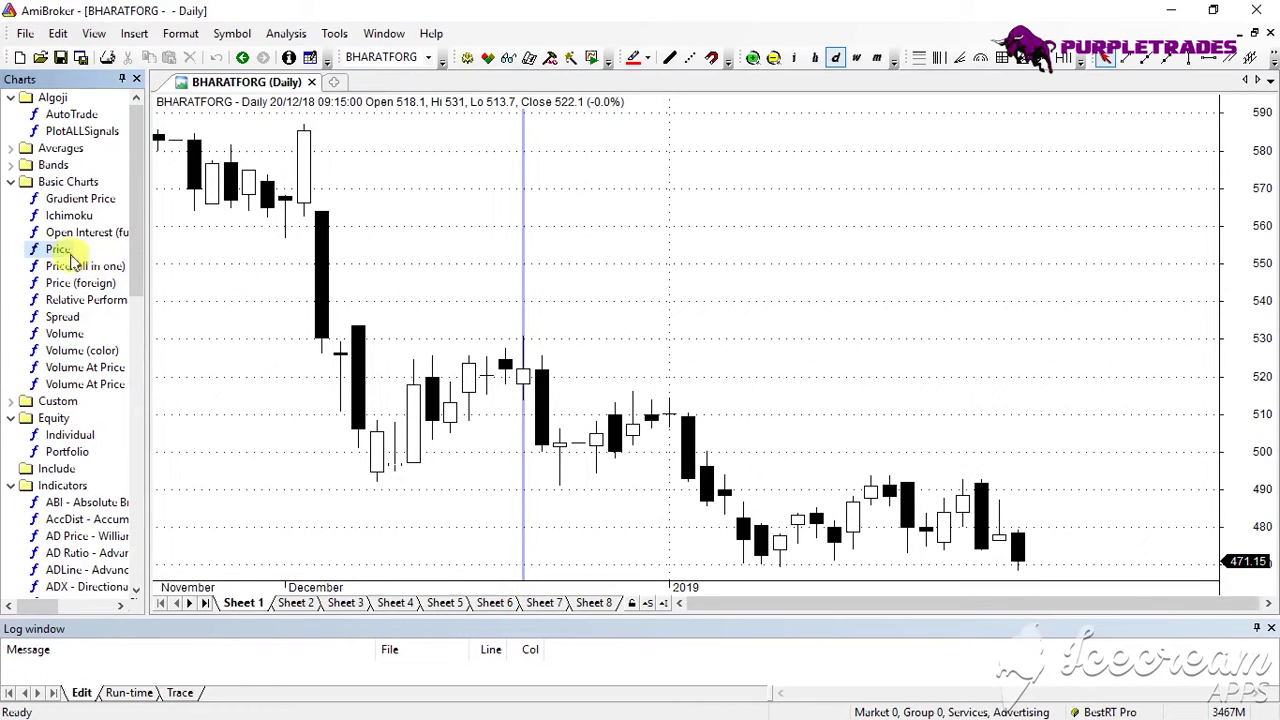
double_click(66, 149)
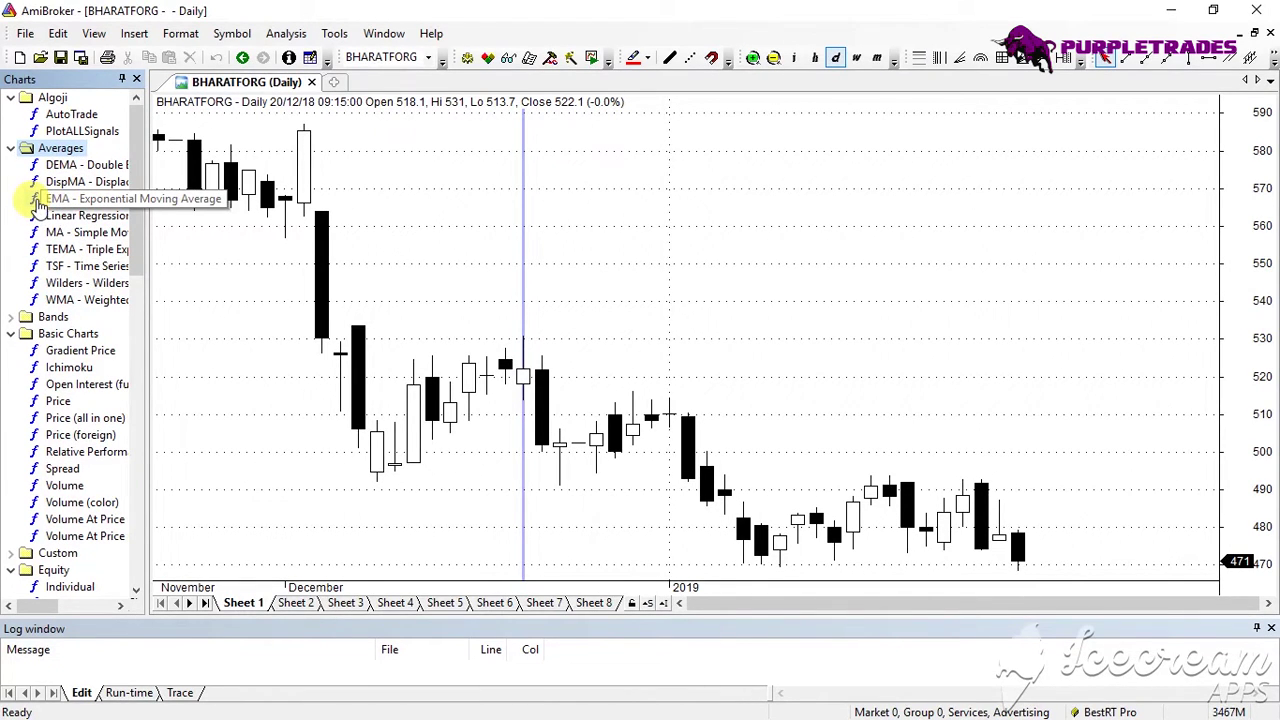
drag(37, 203, 451, 209)
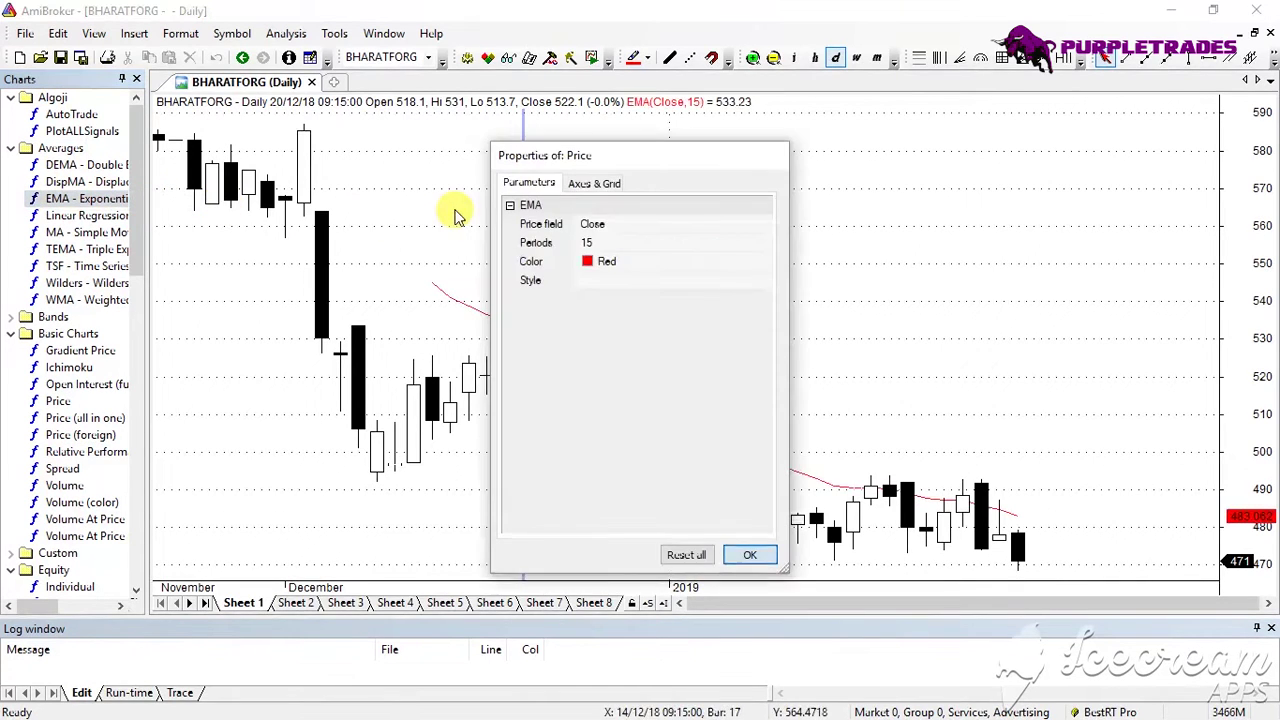
click(750, 555)
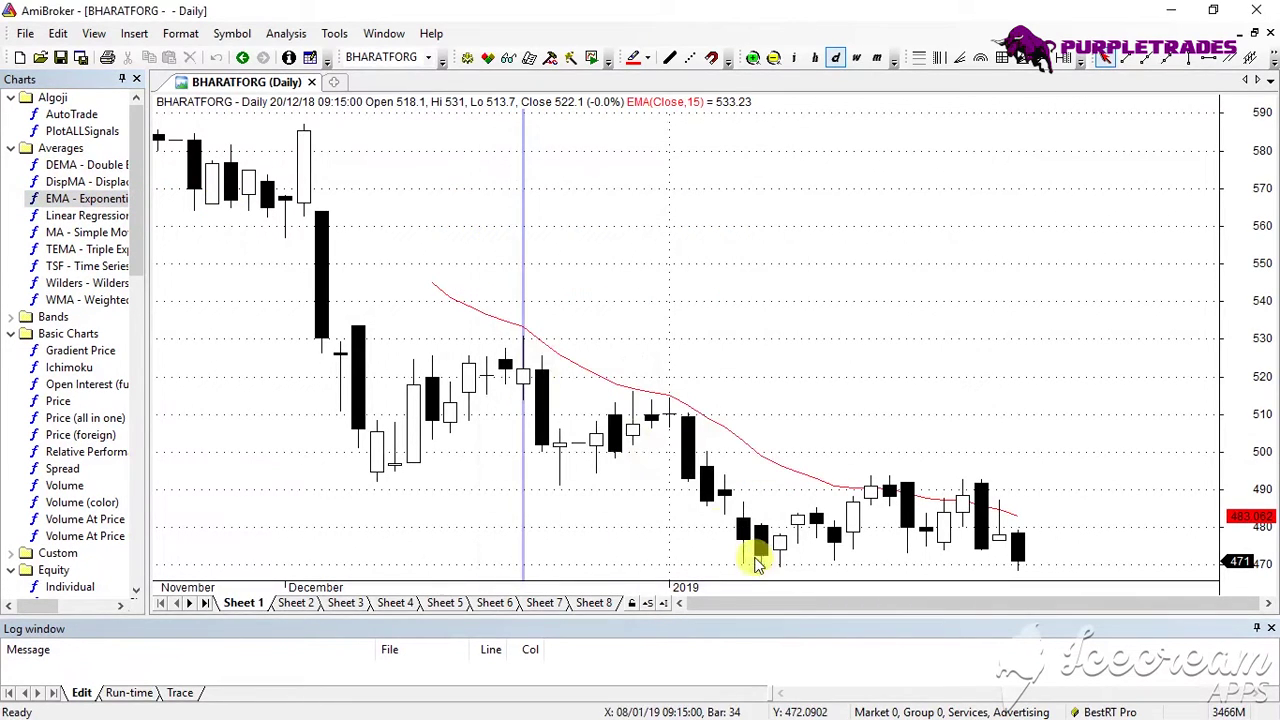
Set the EMA's periods to 20 in the price chart's parameters
right_click(608, 368)
click(625, 373)
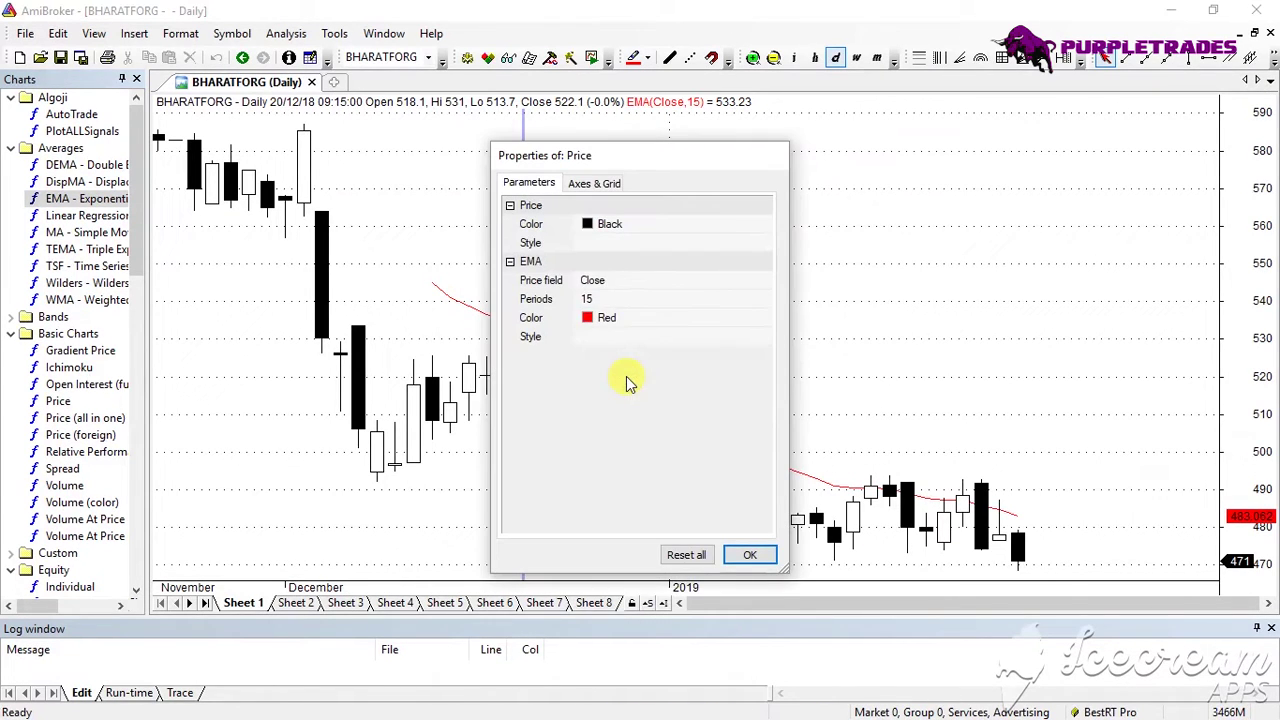
click(607, 300)
click(604, 298)
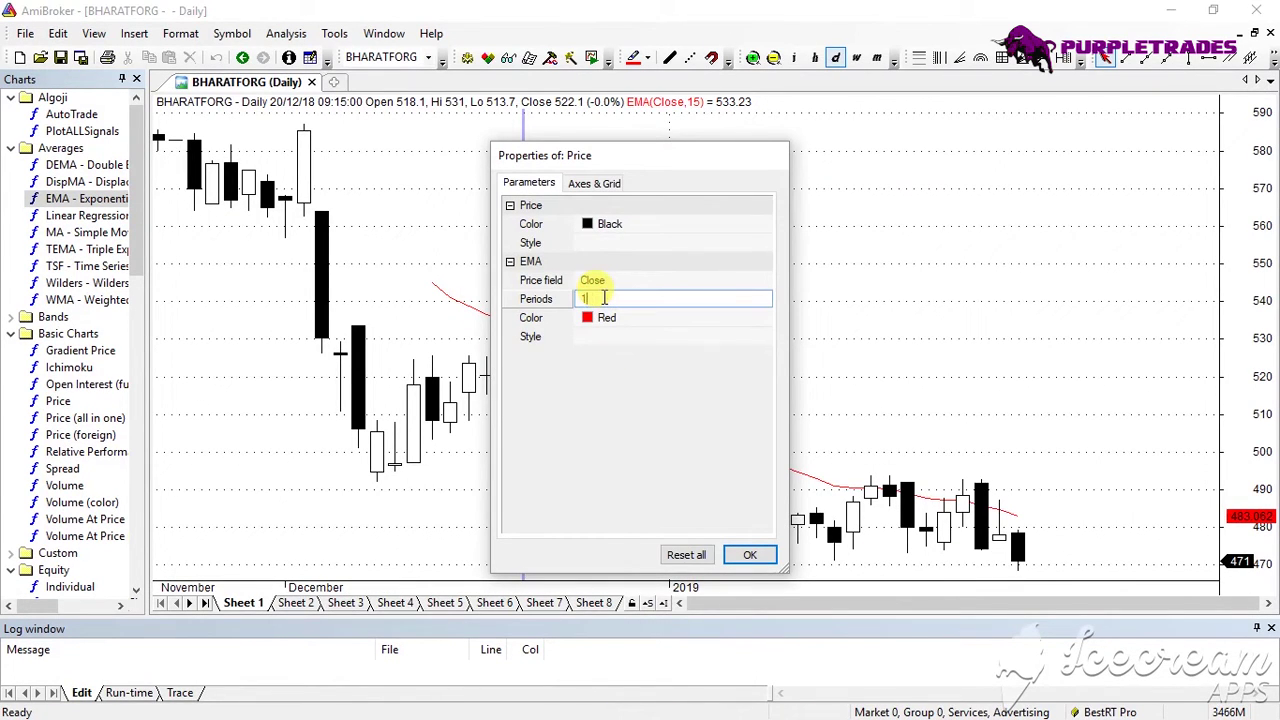
text(20)
click(753, 562)
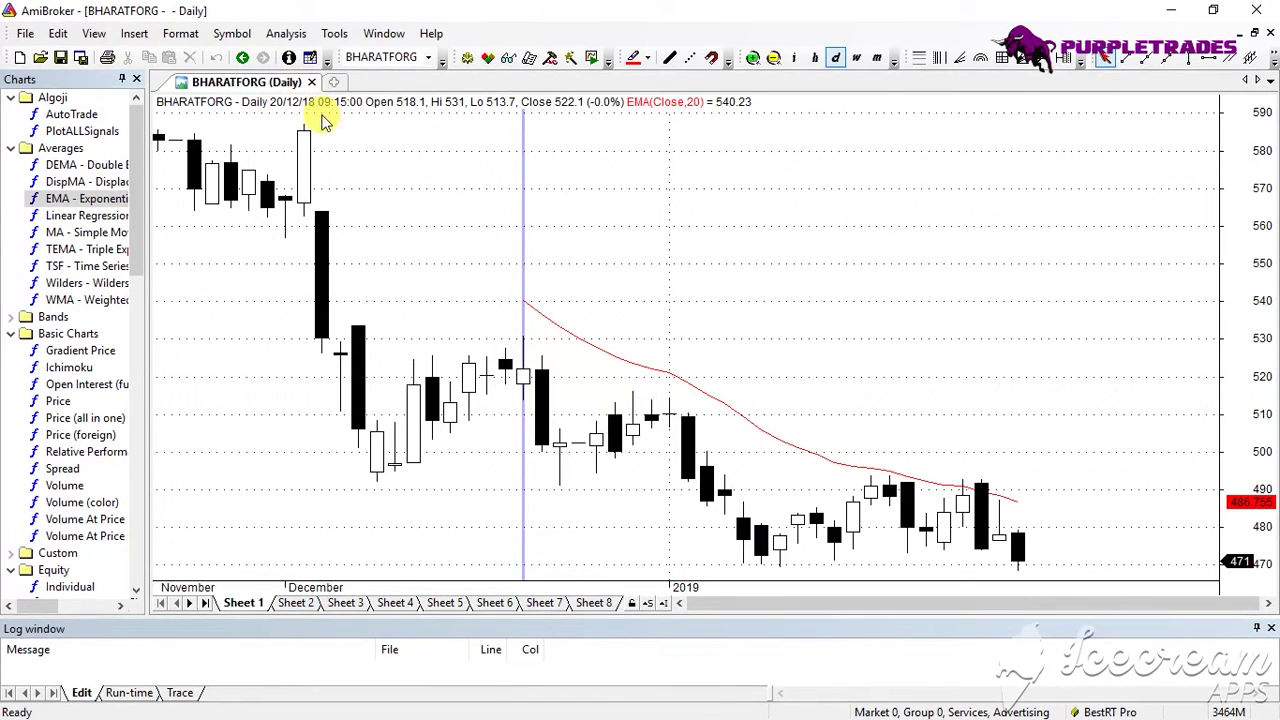
Switch the chart to the 5-minute intraday interval
right_click(541, 197)
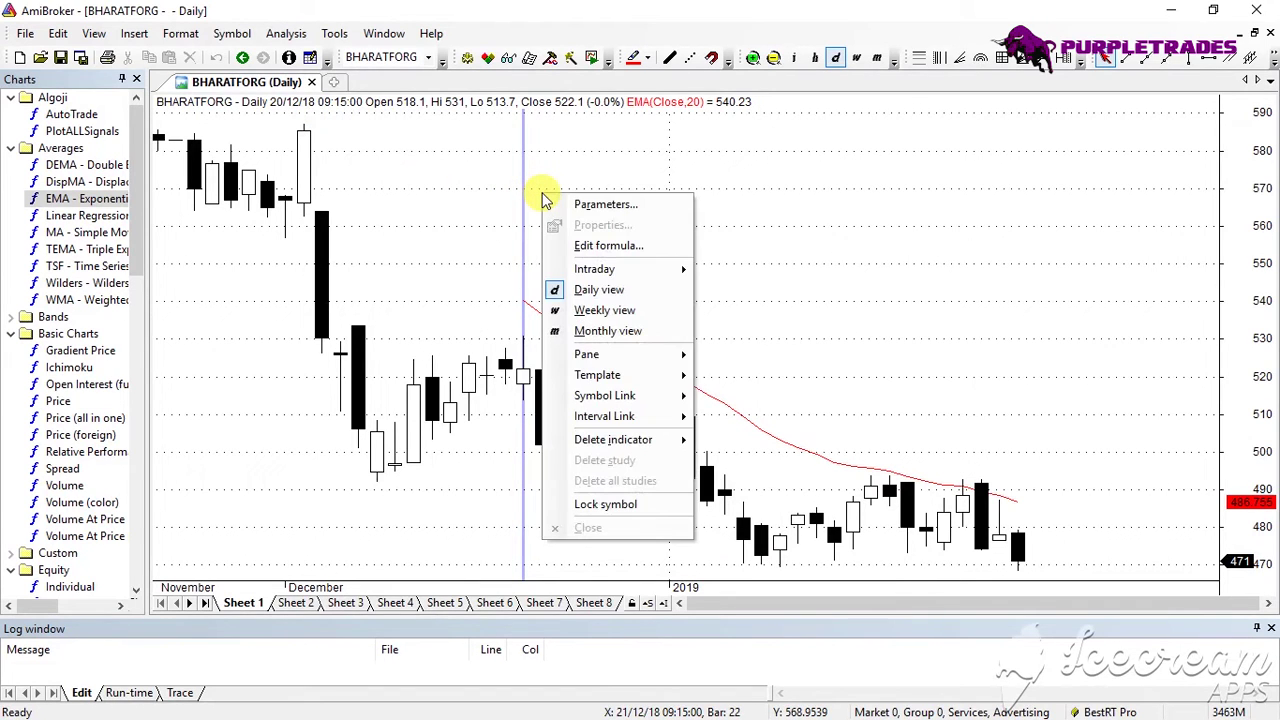
mouse_move(565, 268)
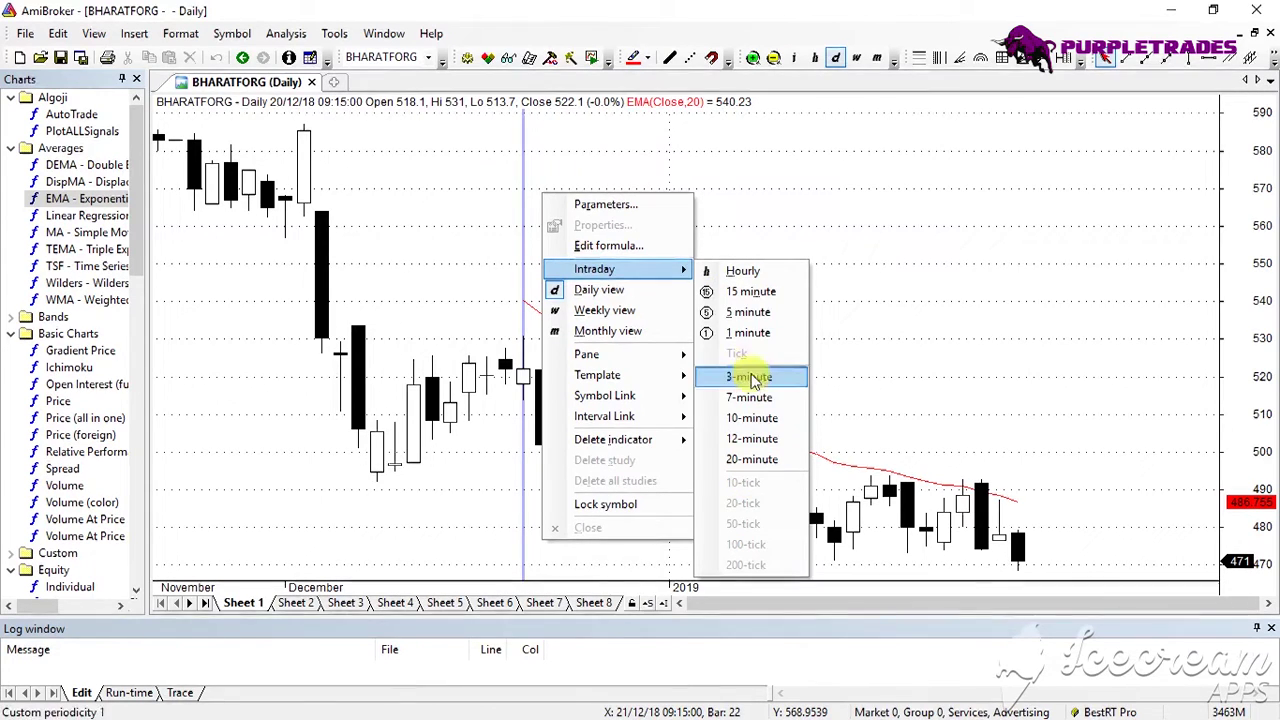
click(731, 313)
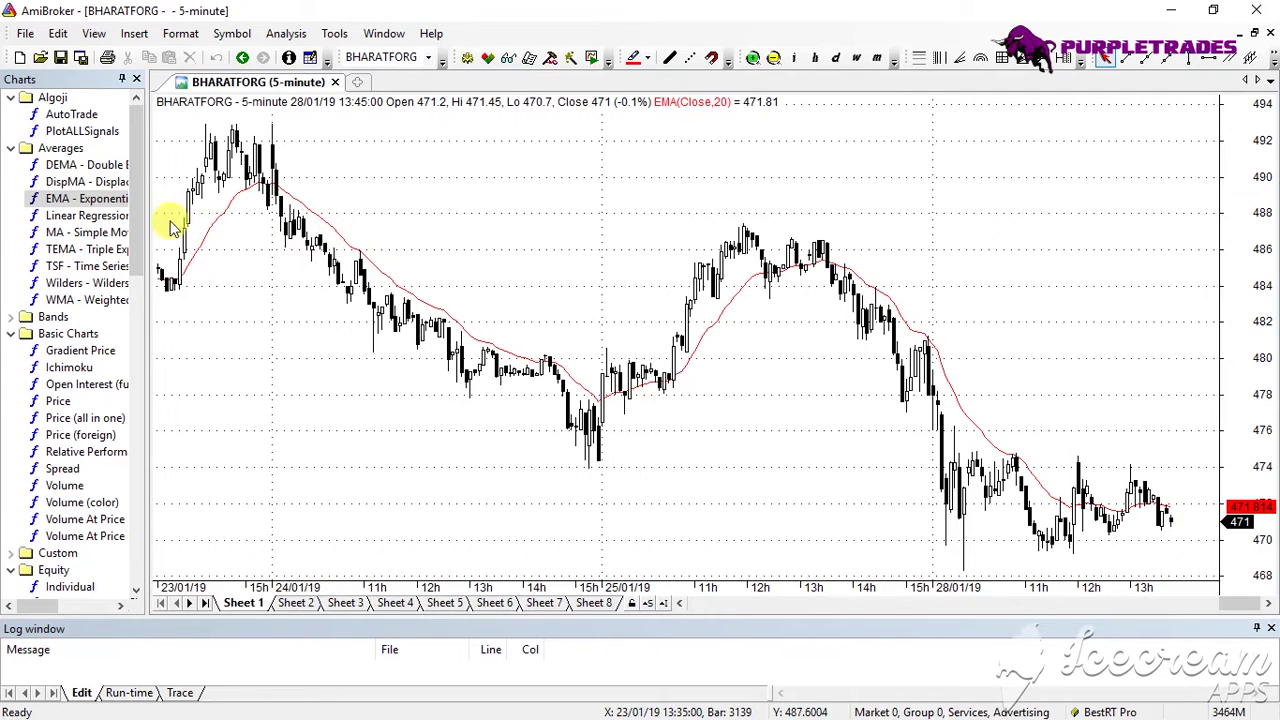
Overlay a second Exponential Moving Average on the 5-minute price chart with its default parameters
drag(65, 199, 314, 220)
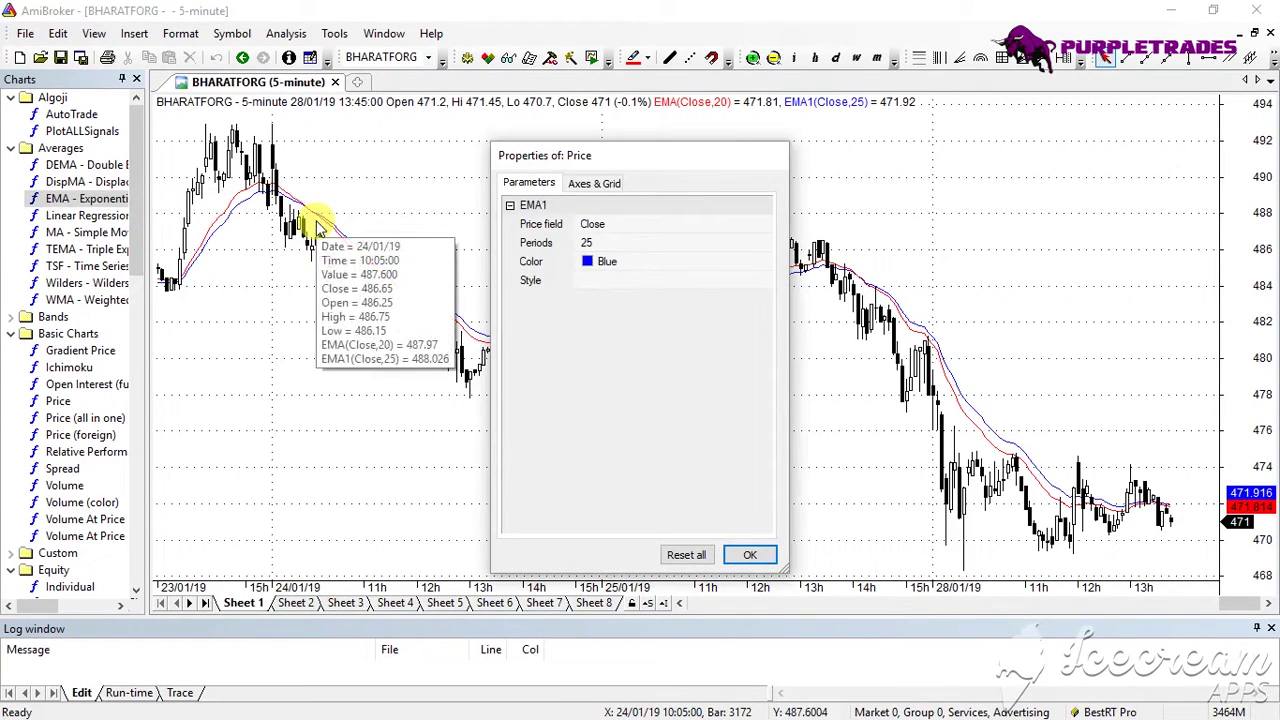
click(749, 557)
Set the periods of the second moving average, EMA1, to 50 in the price chart's parameters
right_click(592, 251)
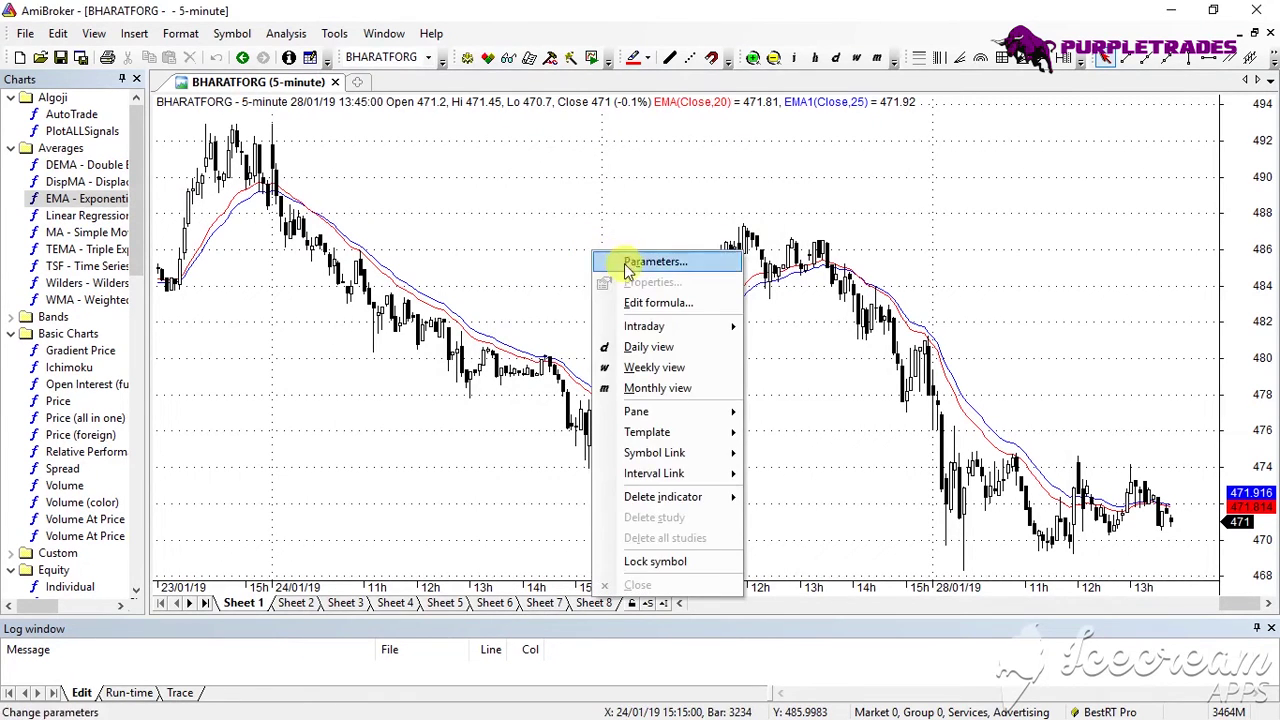
click(627, 263)
click(594, 410)
click(597, 397)
click(597, 394)
key(BackSpace)
text(50)
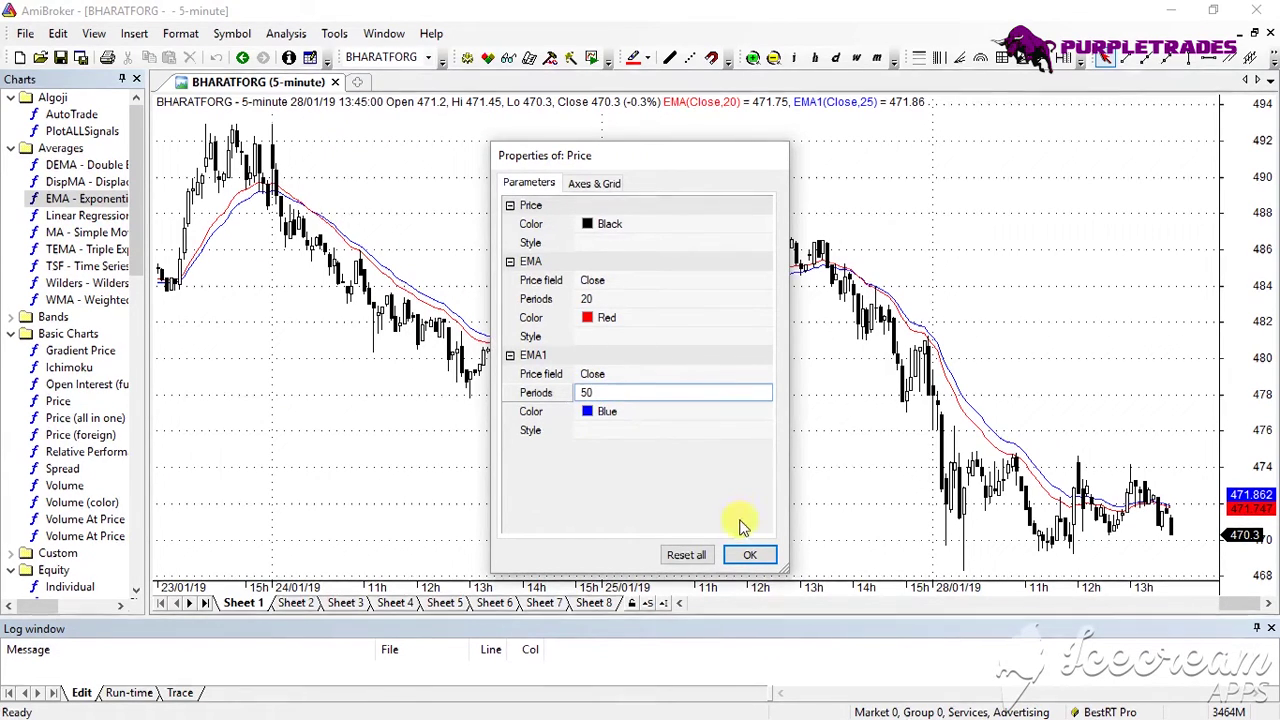
click(749, 554)
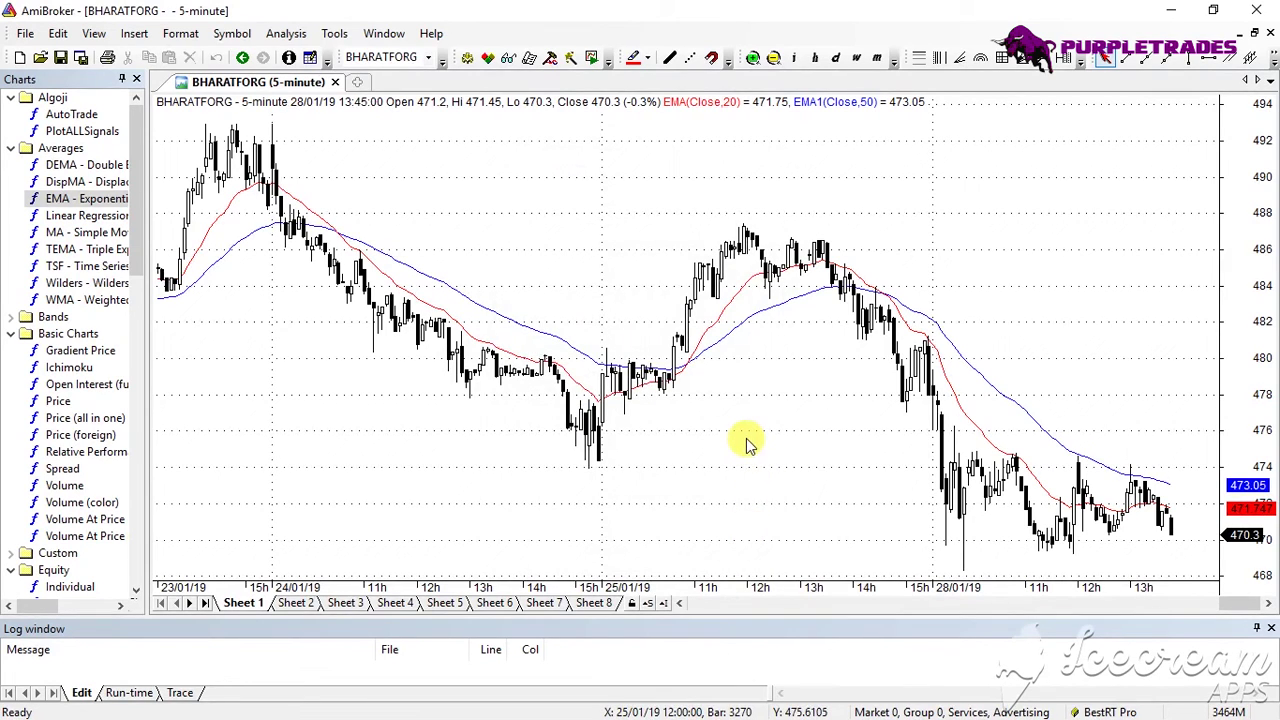
Overlay the MACD indicator on the price chart and reset all chart parameters to their defaults
mouse_move(747, 440)
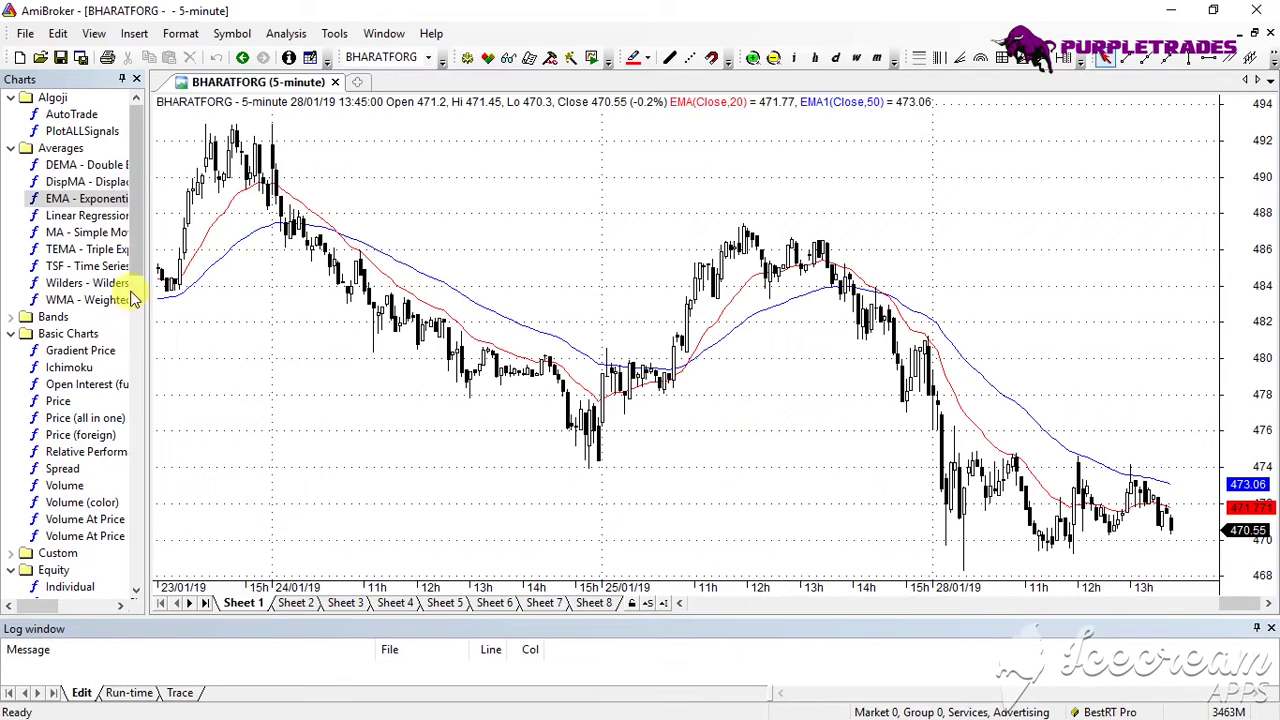
drag(135, 250, 148, 405)
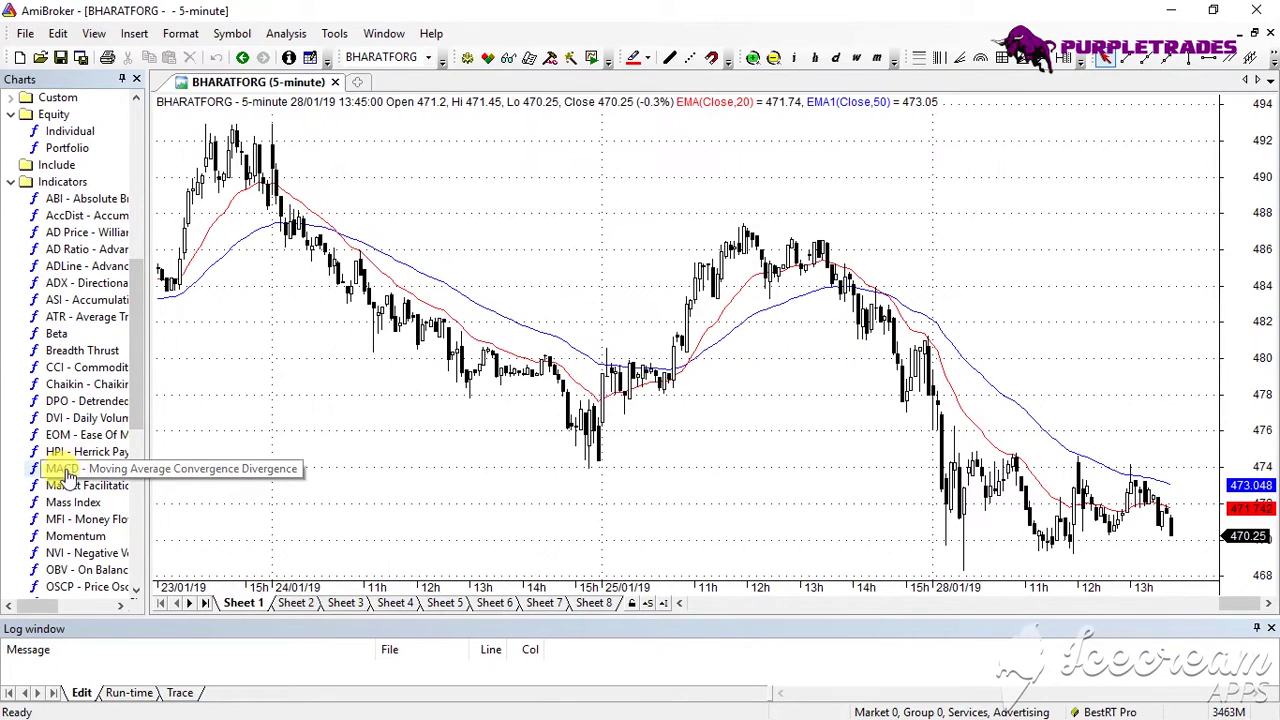
drag(74, 470, 372, 437)
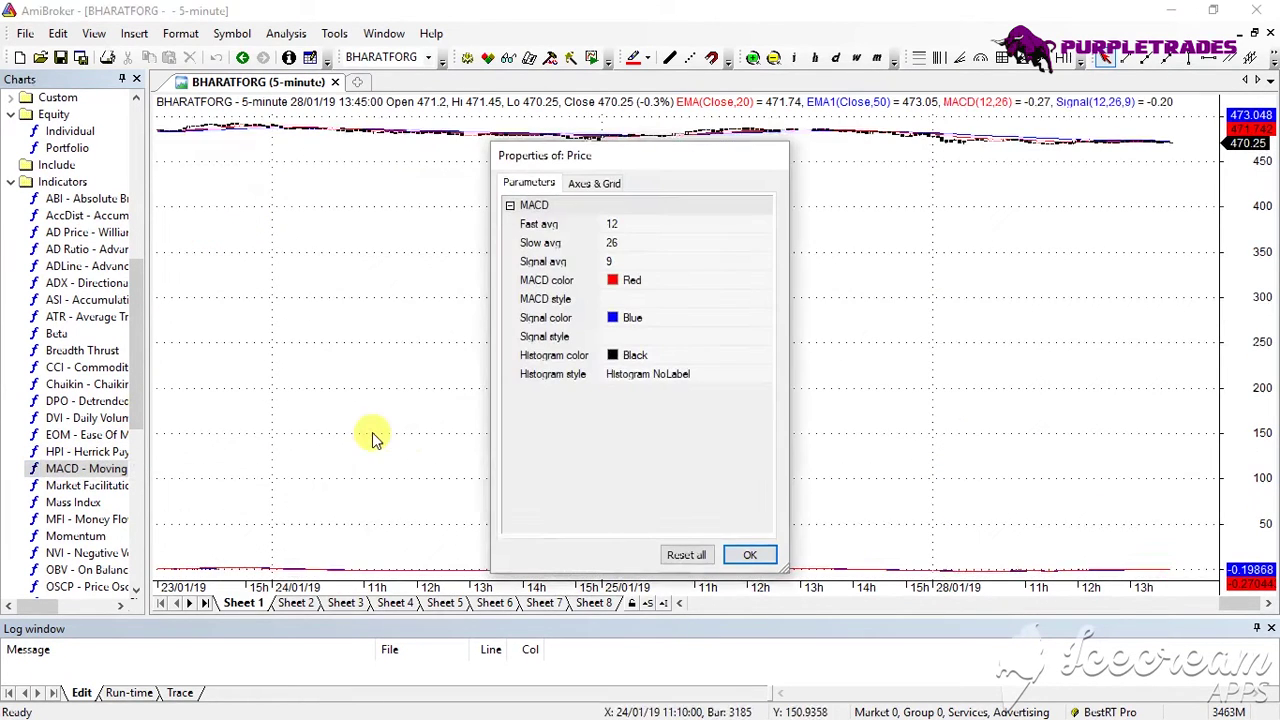
click(690, 556)
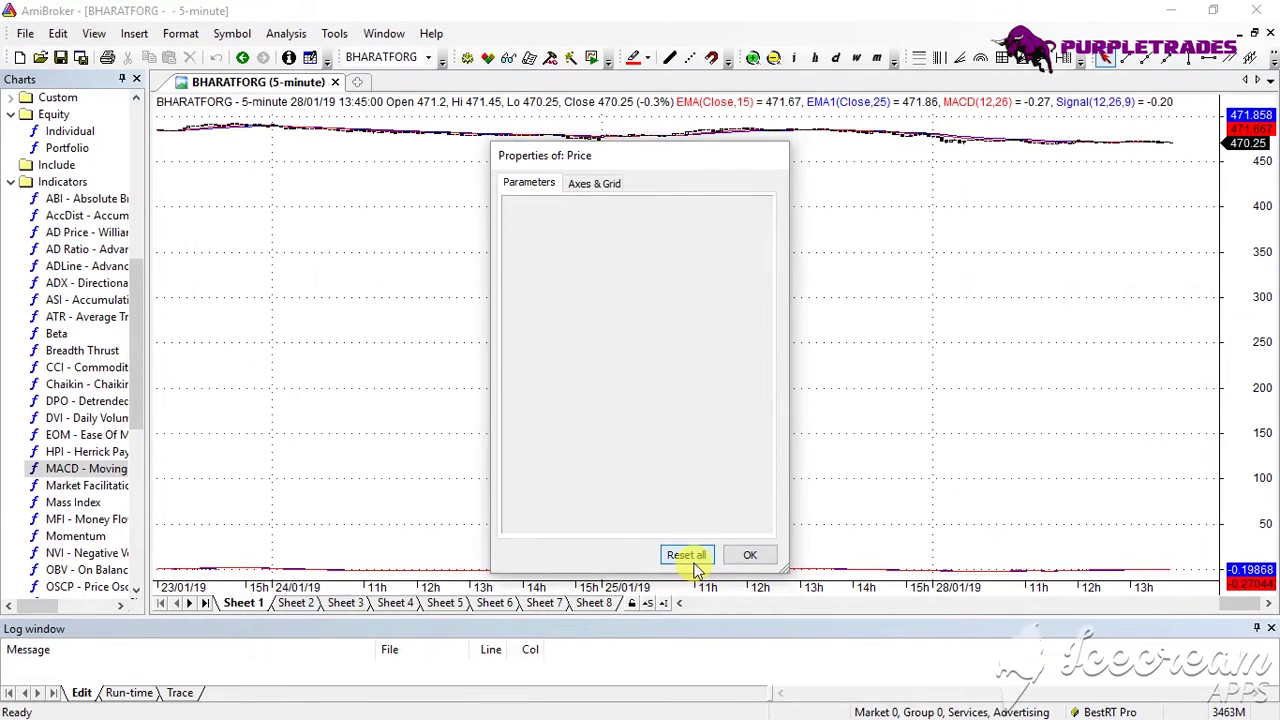
click(749, 555)
Review the parameters of the price plot, both moving averages and the MACD in the price chart's properties
right_click(661, 360)
click(674, 366)
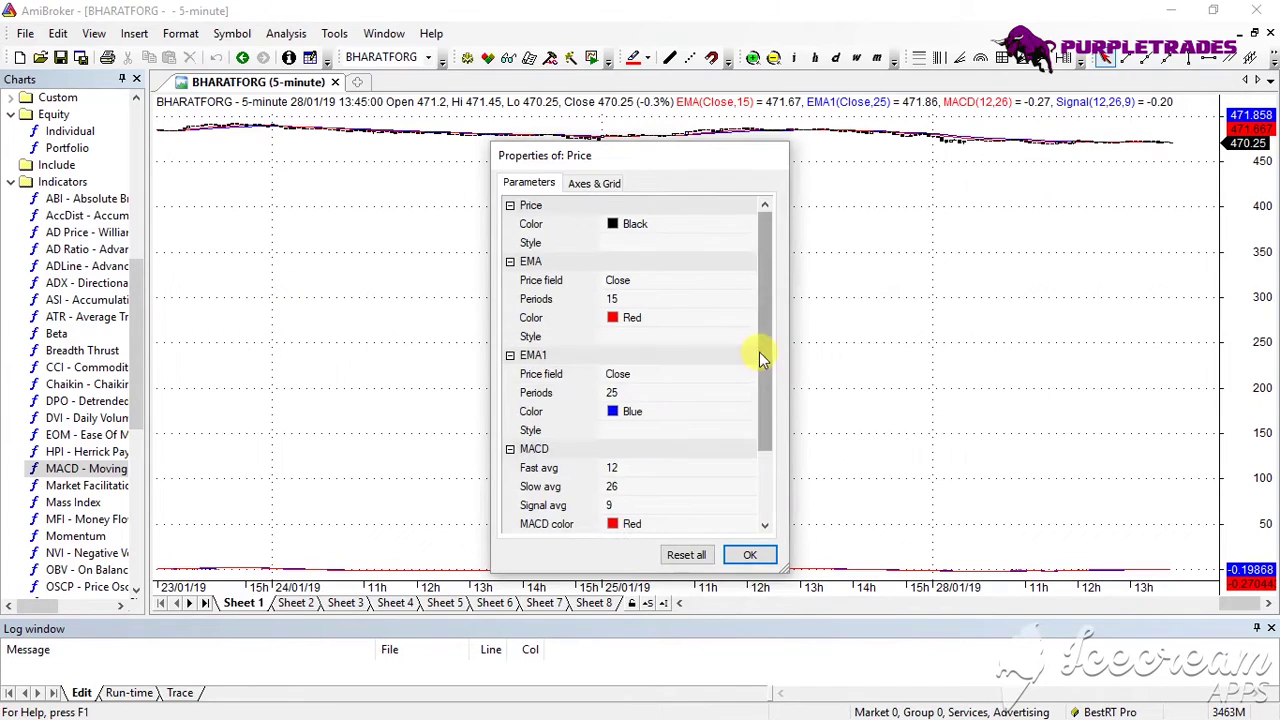
drag(762, 355, 785, 457)
click(755, 557)
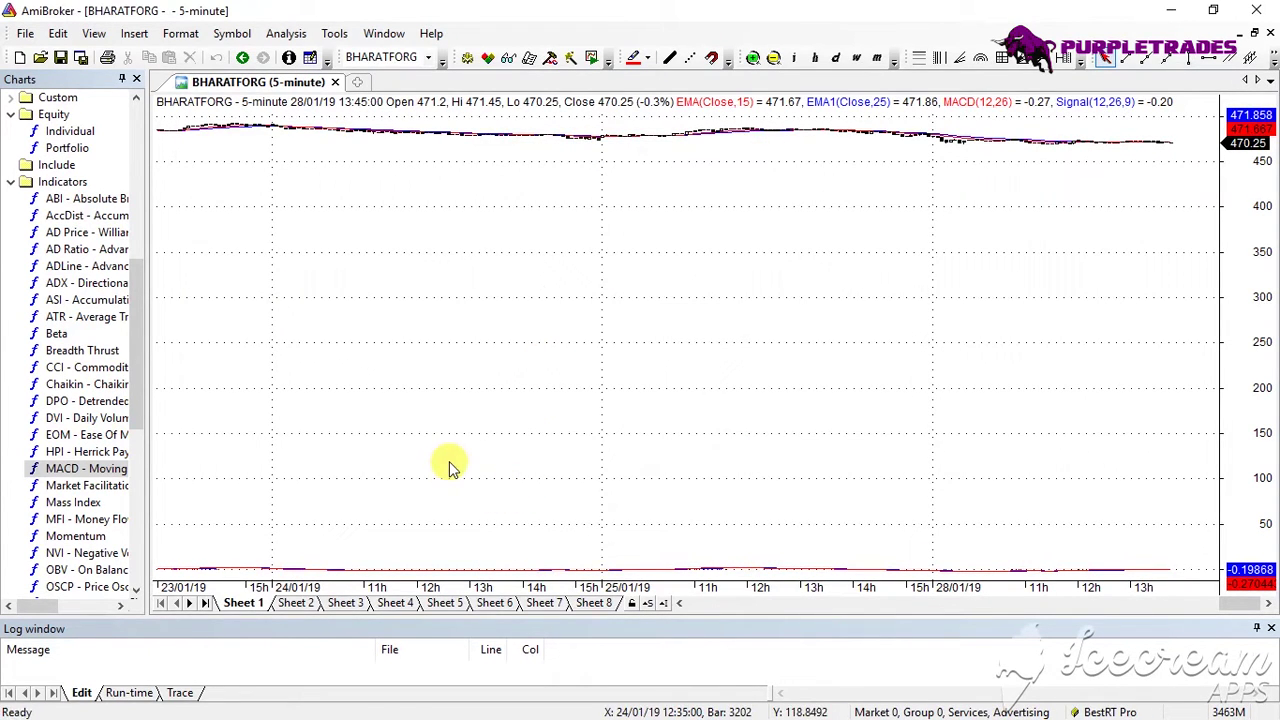
mouse_move(449, 466)
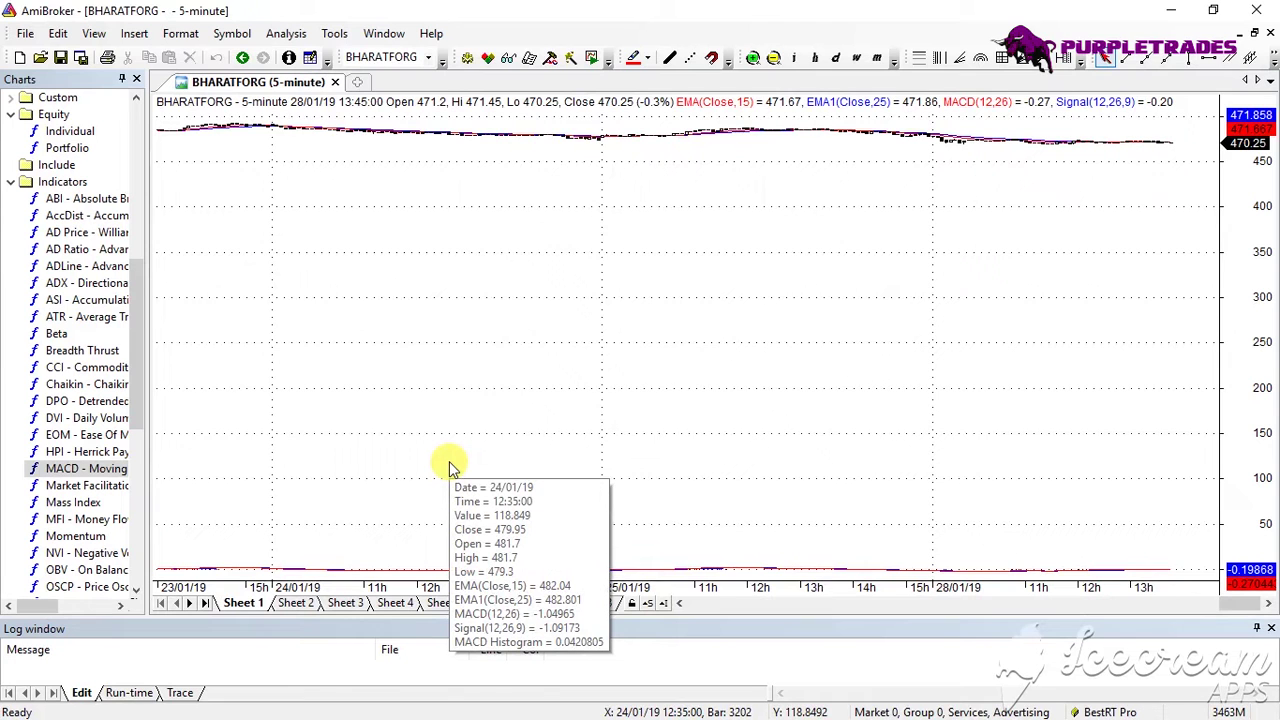
Delete the MACD indicator from the price chart
right_click(310, 372)
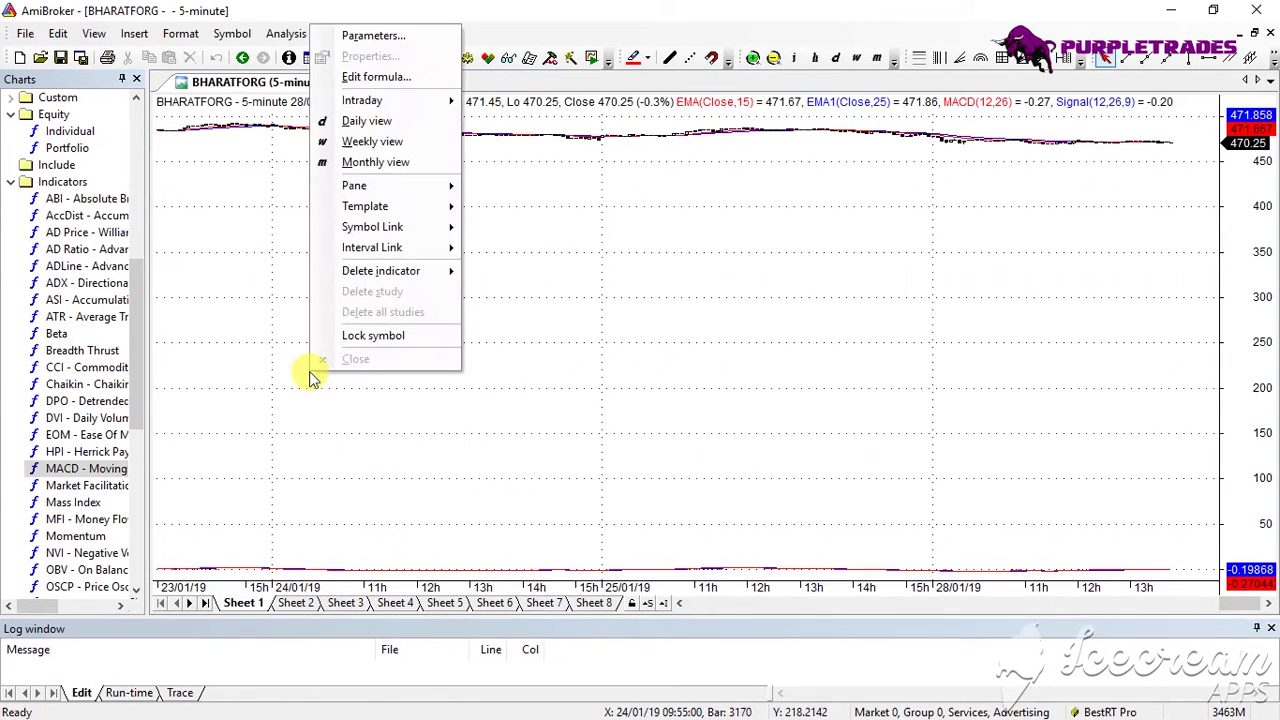
mouse_move(394, 271)
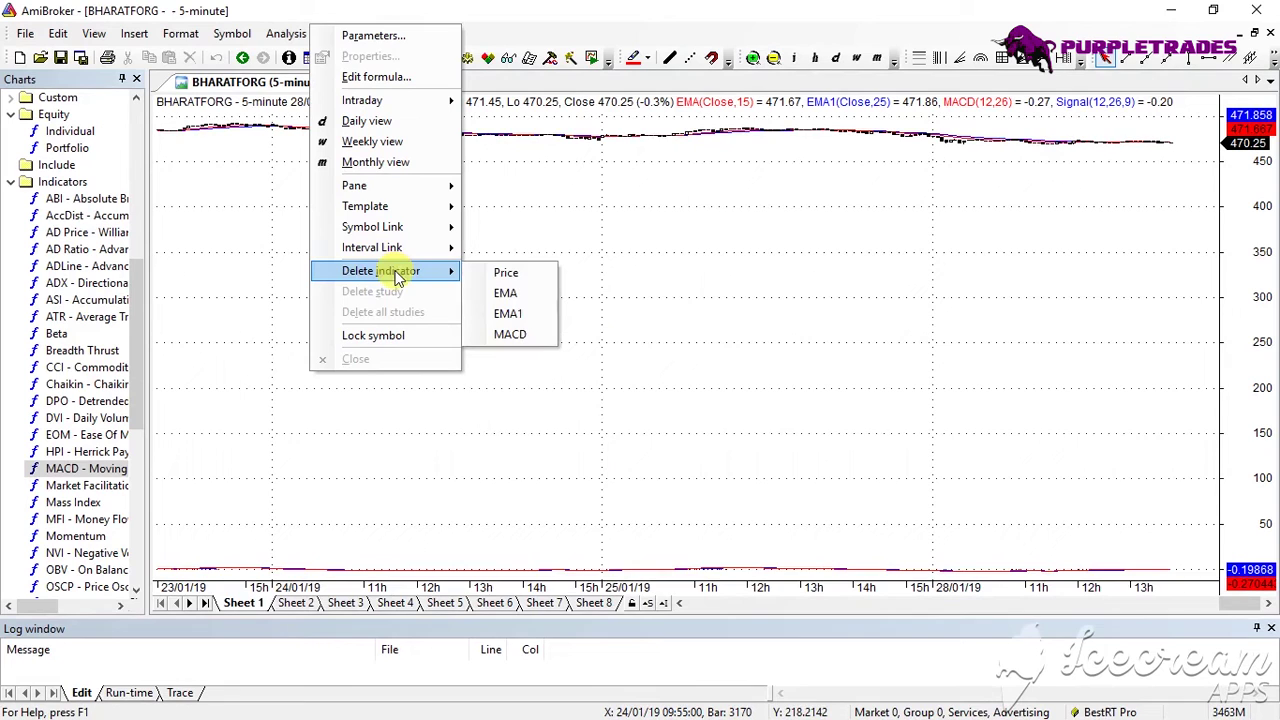
click(505, 334)
click(565, 428)
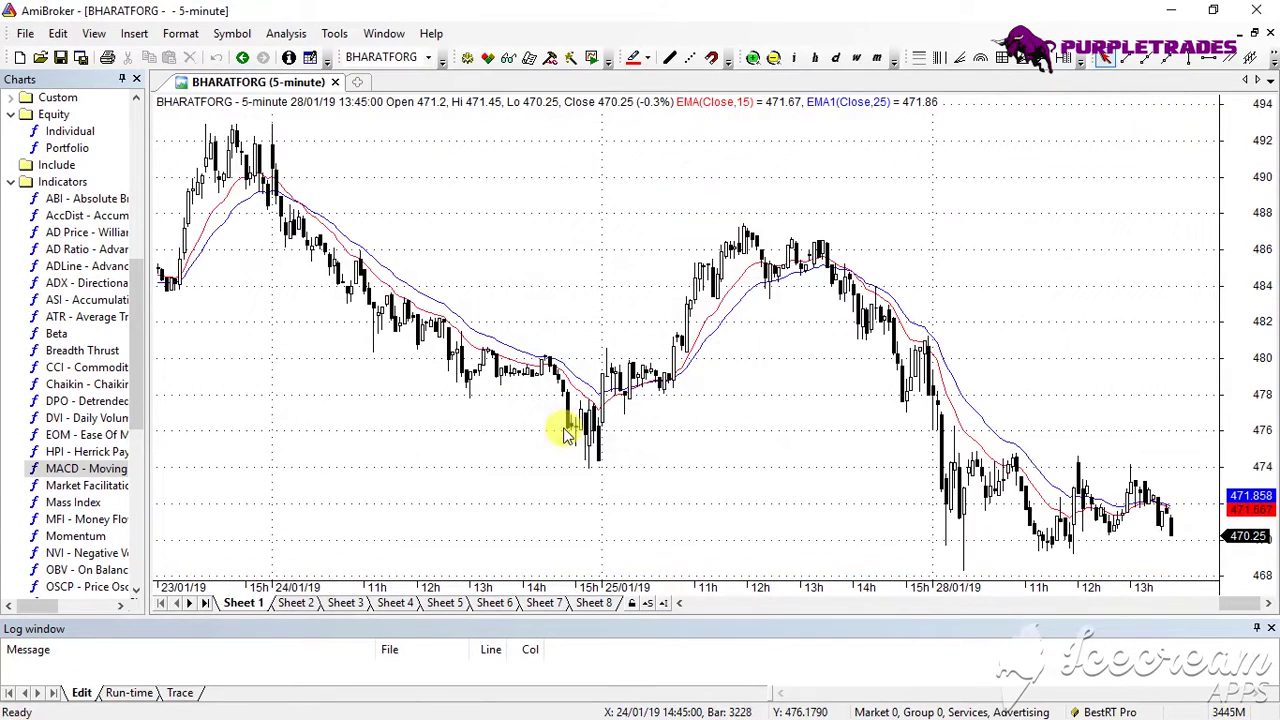
Insert the MACD indicator in its own pane below the price chart with its default parameters
double_click(60, 470)
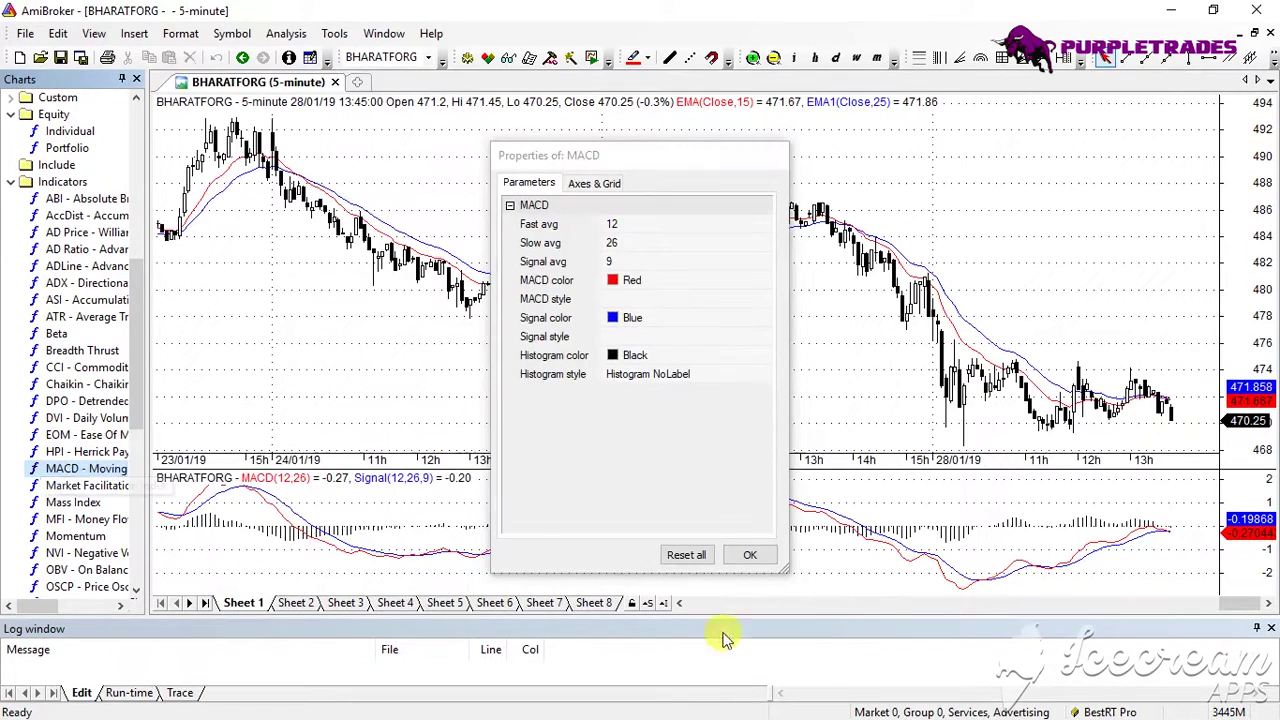
click(760, 556)
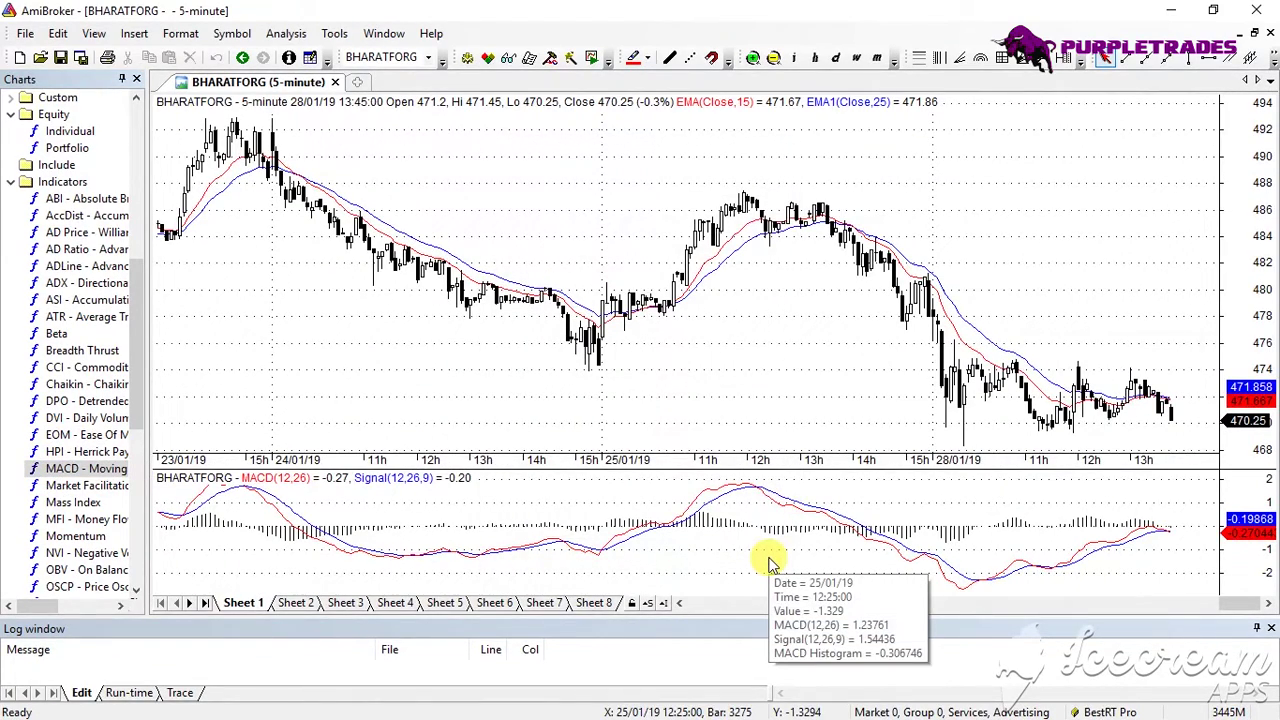
Review the indicator deletion options of the price chart and the closing option for the MACD pane
right_click(370, 378)
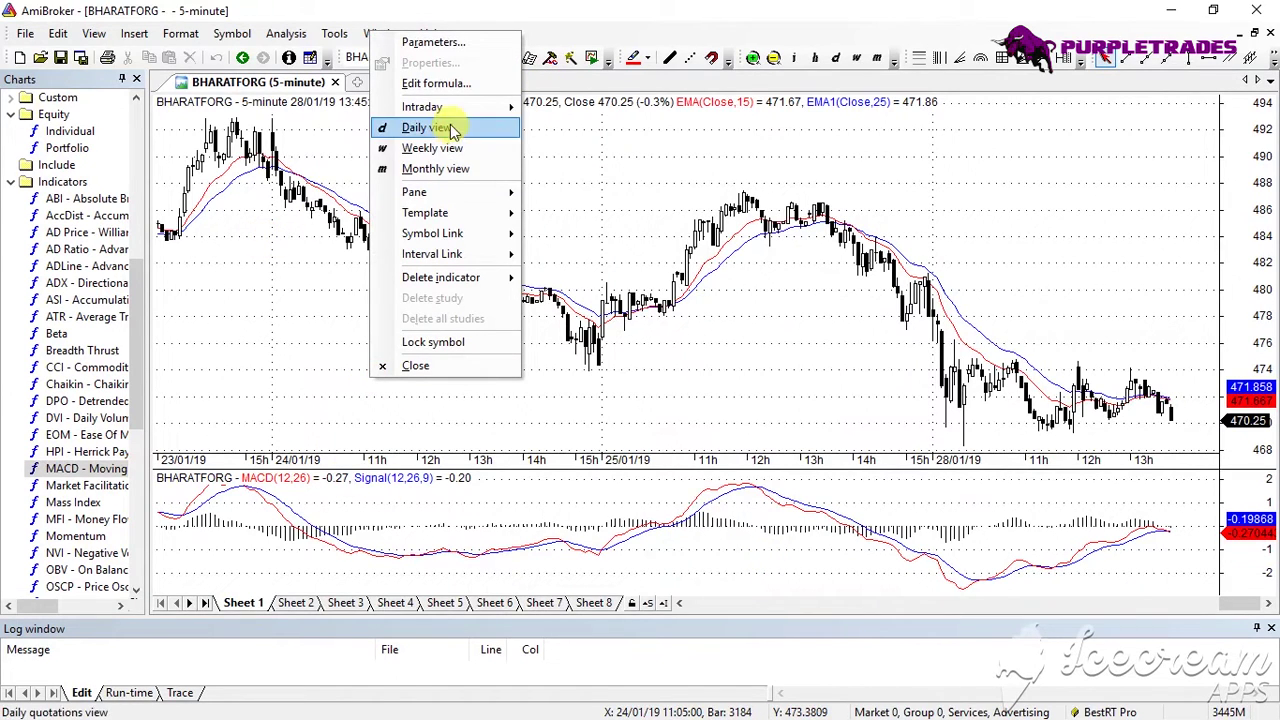
mouse_move(472, 288)
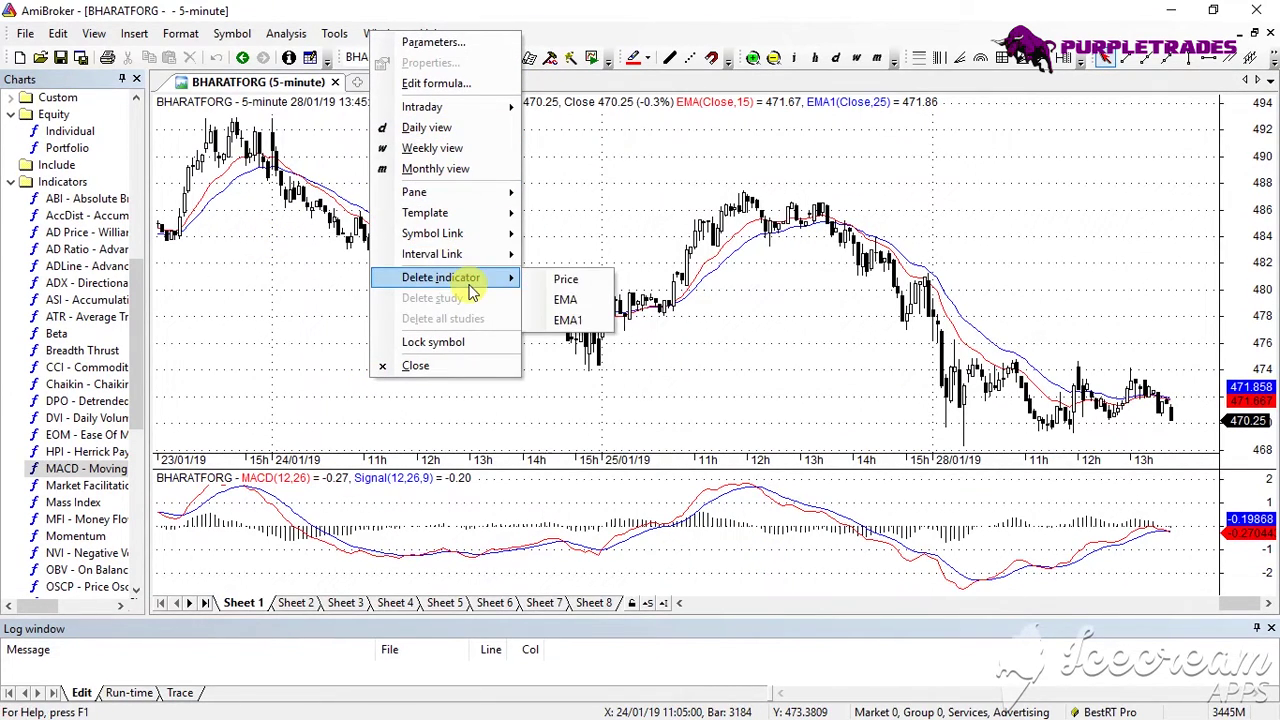
right_click(455, 527)
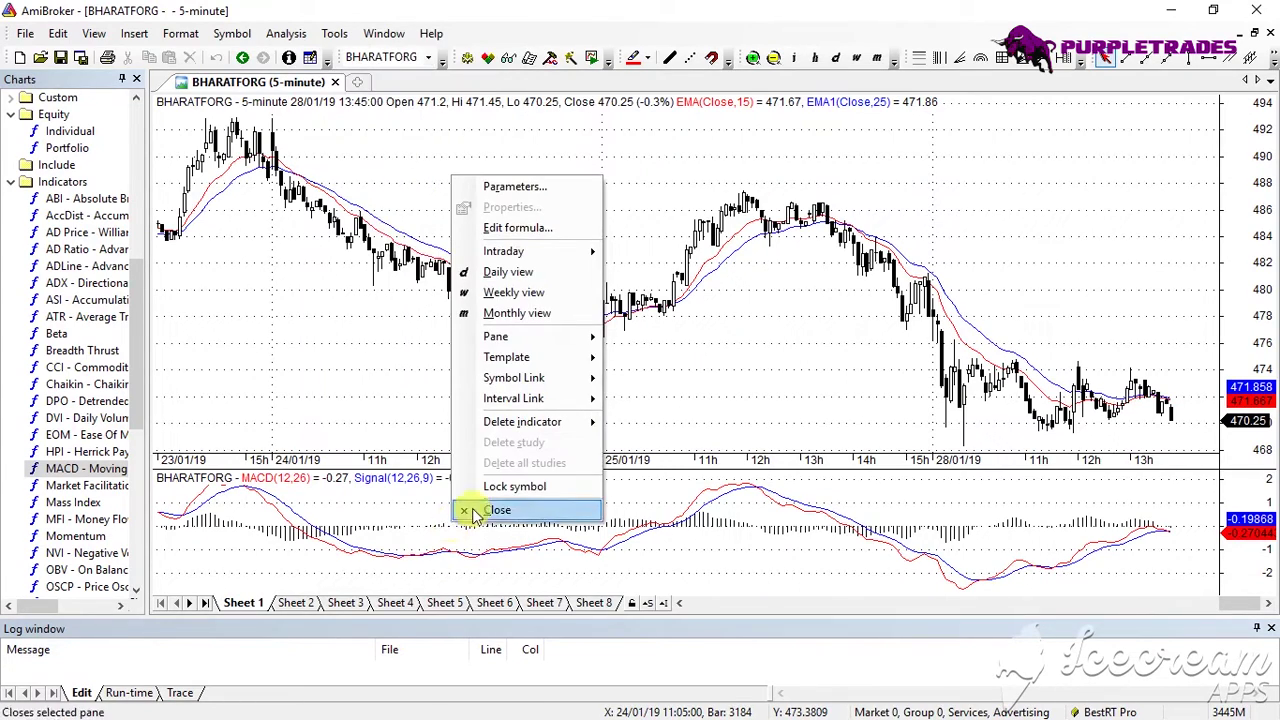
click(473, 512)
mouse_move(473, 512)
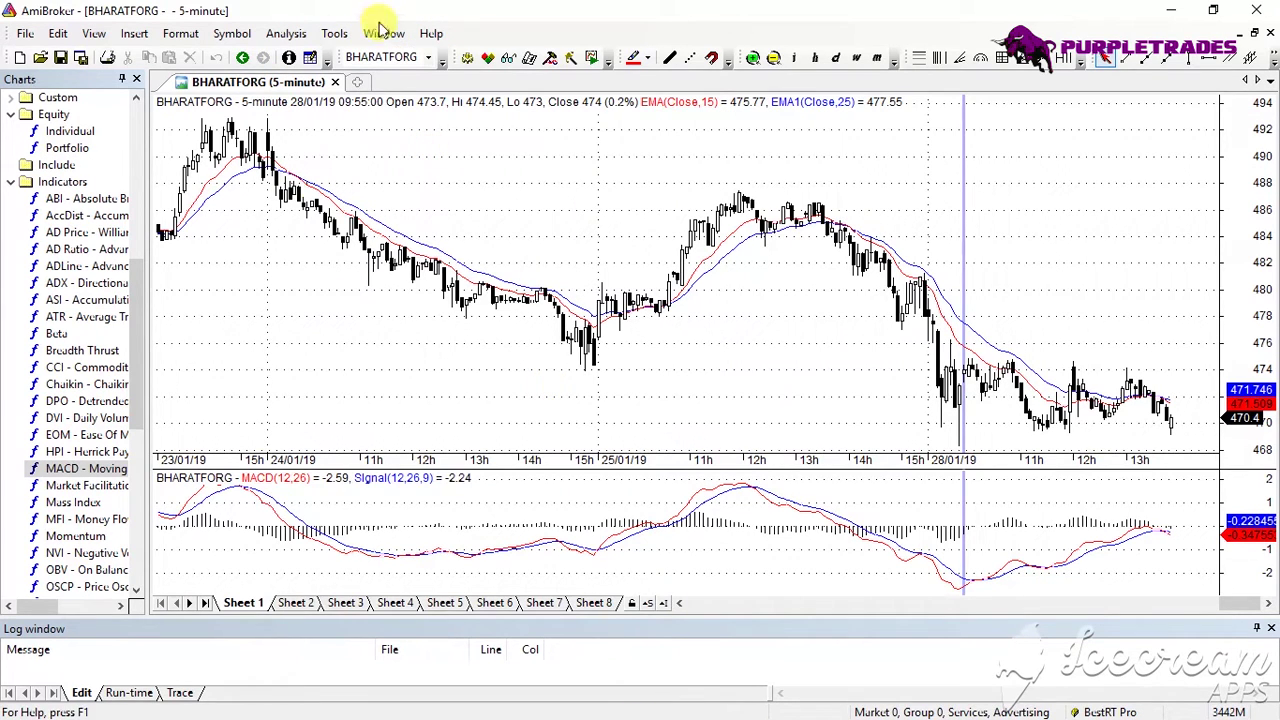
Show the Symbols window and load the BHARATFORG-I chart from the symbol list
click(380, 33)
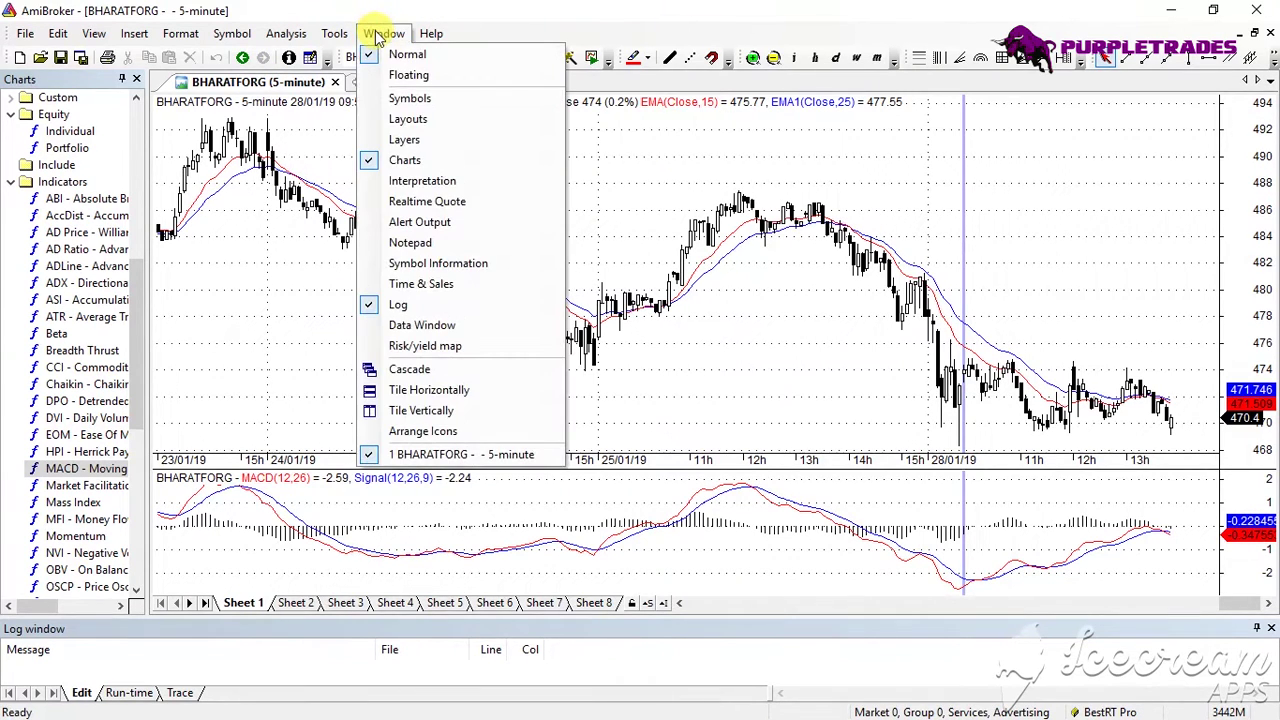
click(405, 98)
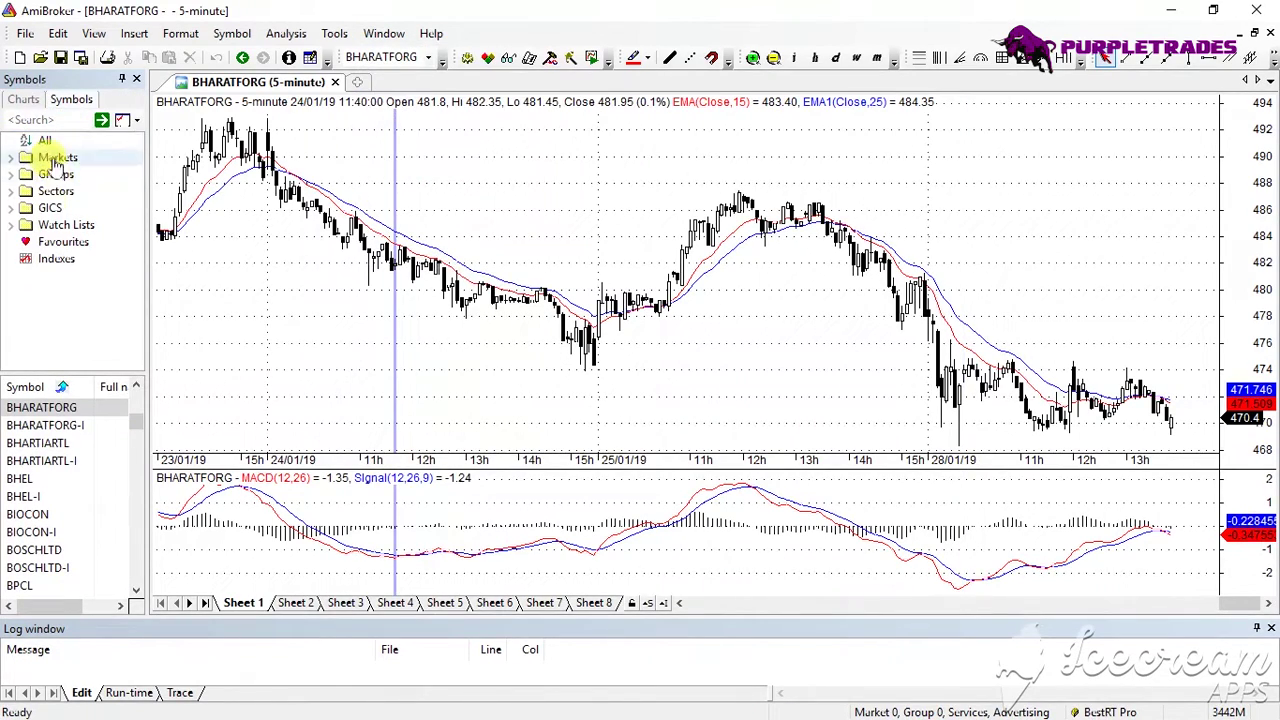
click(45, 427)
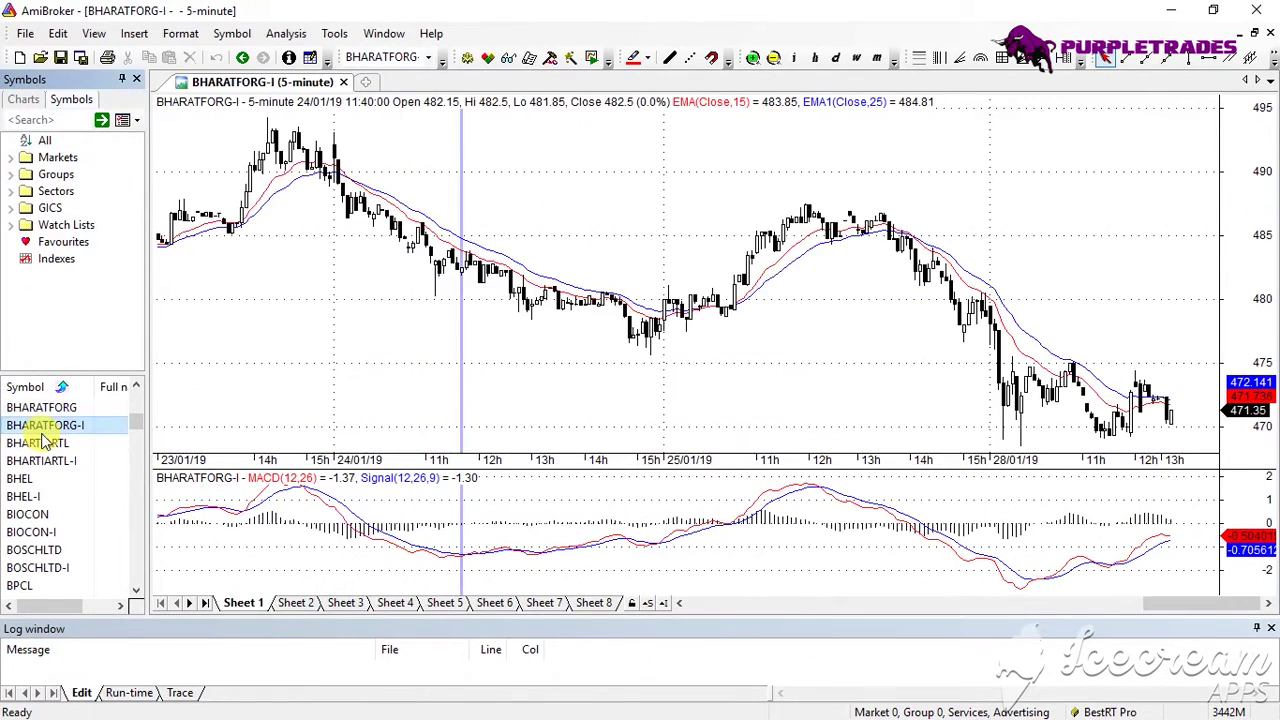
Browse through the charts of neighbouring symbols in the symbol list, down and back up, stopping at BOSCHLTD
key(Down)
key(Down)
key(Down)
key(Down)
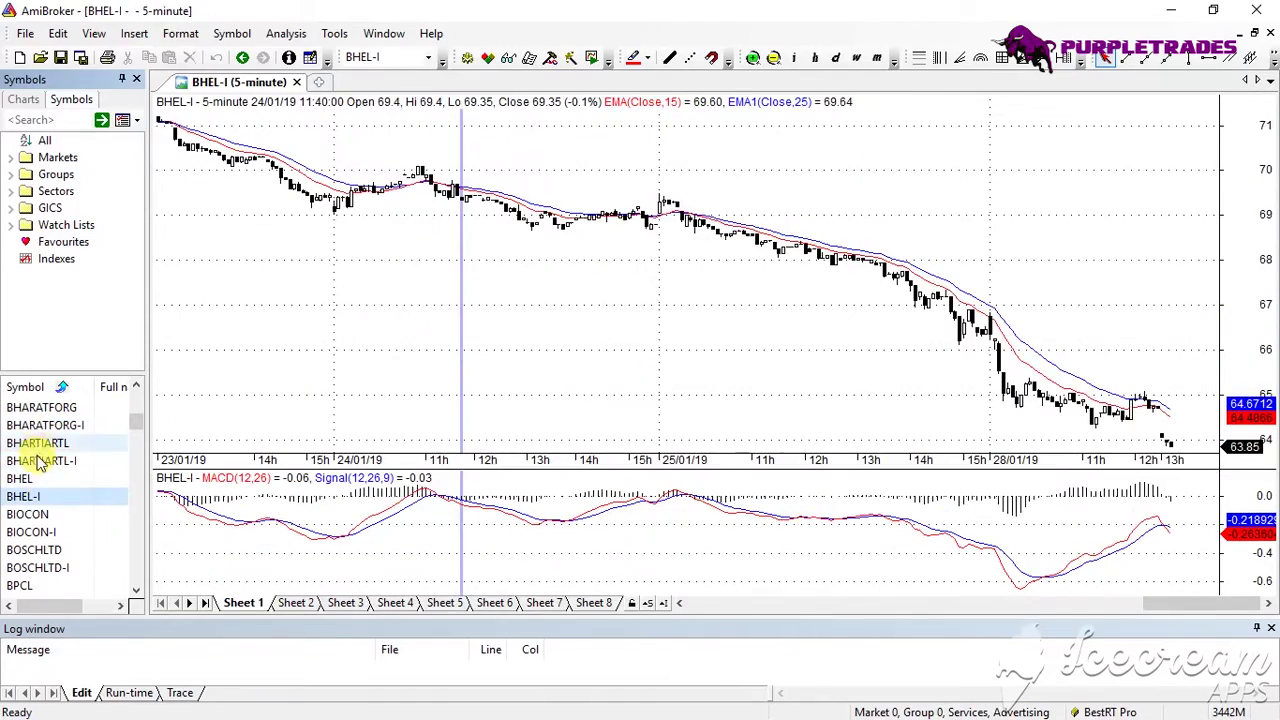
key(Down)
key(Down)
key(Down)
key(Down)
key(Down)
key(Down)
key(Down)
key(Down)
key(Down)
key(Down)
key(Down)
key(Down)
key(Down)
key(Down)
key(Down)
key(Down)
key(Down)
key(Down)
key(Down)
key(Down)
key(Down)
key(Down)
key(Down)
key(Down)
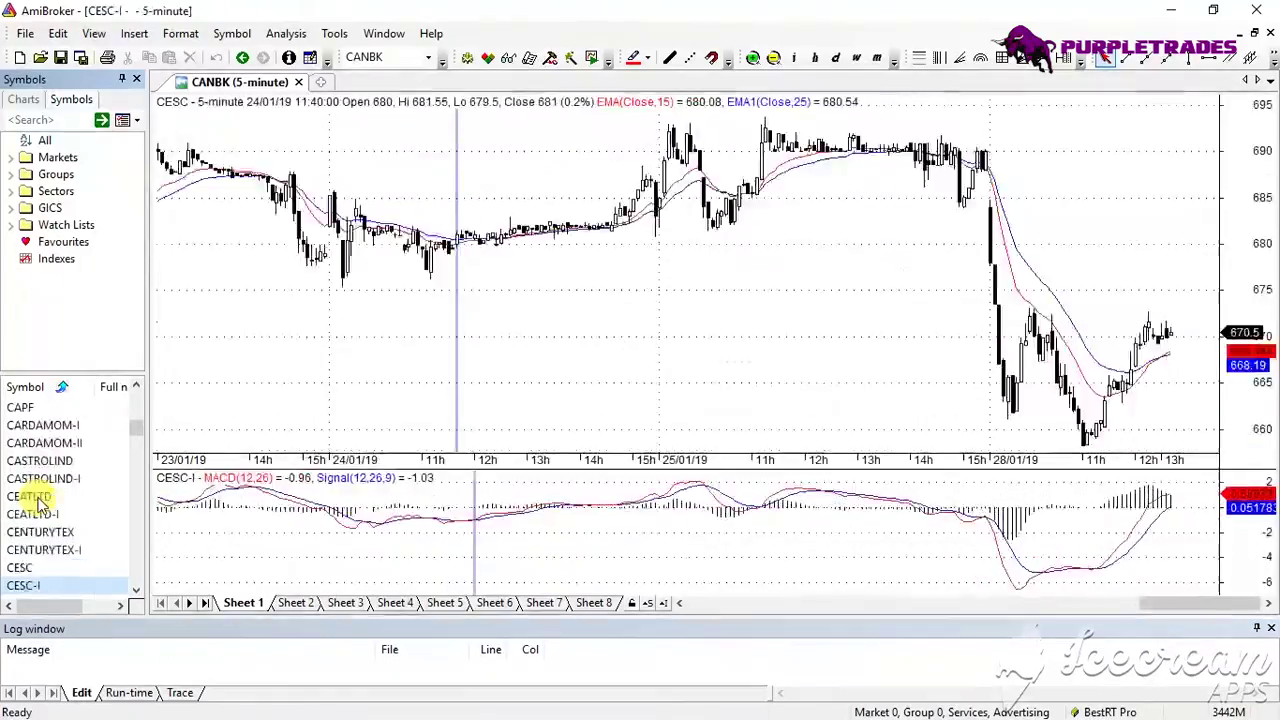
key(Down)
key(Down)
key(Down)
key(Down)
key(Down)
key(Down)
key(Up)
key(Up)
key(Up)
key(Up)
key(Up)
key(Up)
key(Up)
key(Up)
key(Up)
key(Up)
key(Up)
key(Up)
key(Up)
key(Up)
key(Up)
key(Up)
key(Up)
key(Up)
key(Up)
key(Up)
key(Up)
key(Up)
key(Up)
key(Up)
key(Up)
key(Up)
key(Up)
key(Up)
key(Up)
key(Up)
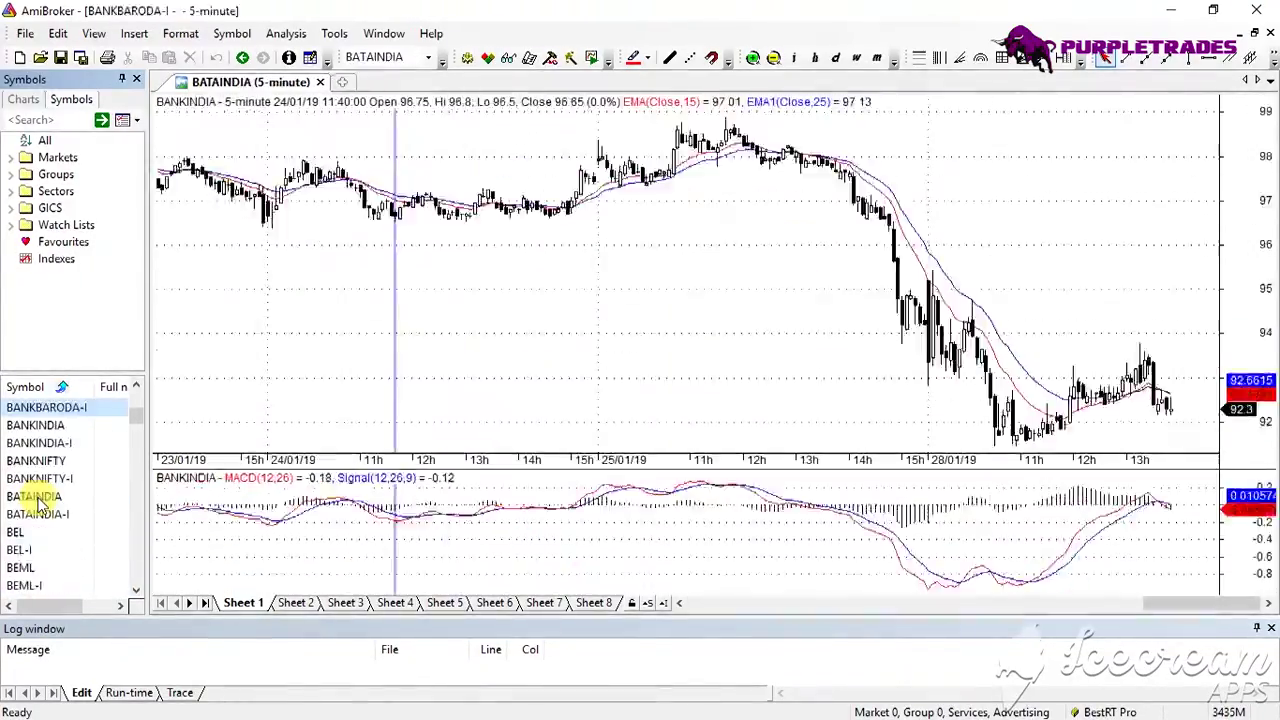
key(Down)
key(Down)
key(Down)
key(Down)
key(Down)
key(Down)
key(Down)
key(Down)
key(Down)
key(Down)
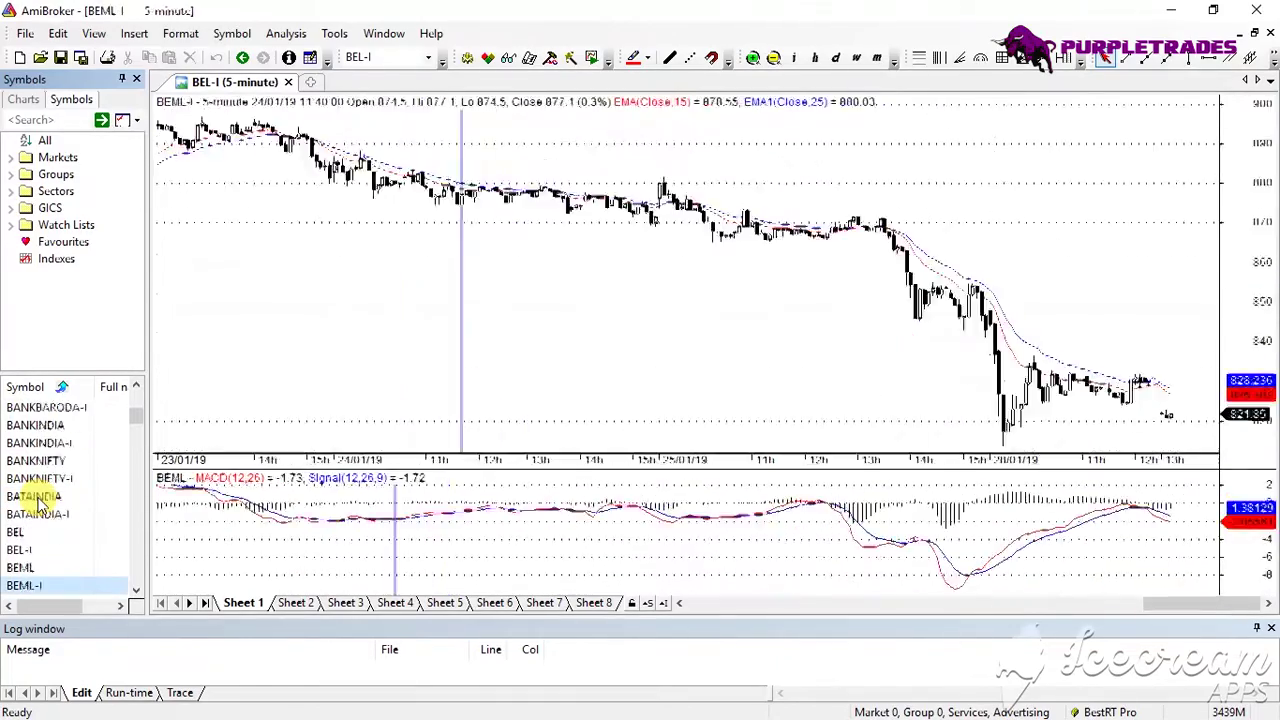
key(Down)
key(Down)
key(Down)
key(Down)
key(Down)
key(Down)
key(Down)
key(Down)
key(Down)
key(Down)
key(Down)
key(Down)
key(Down)
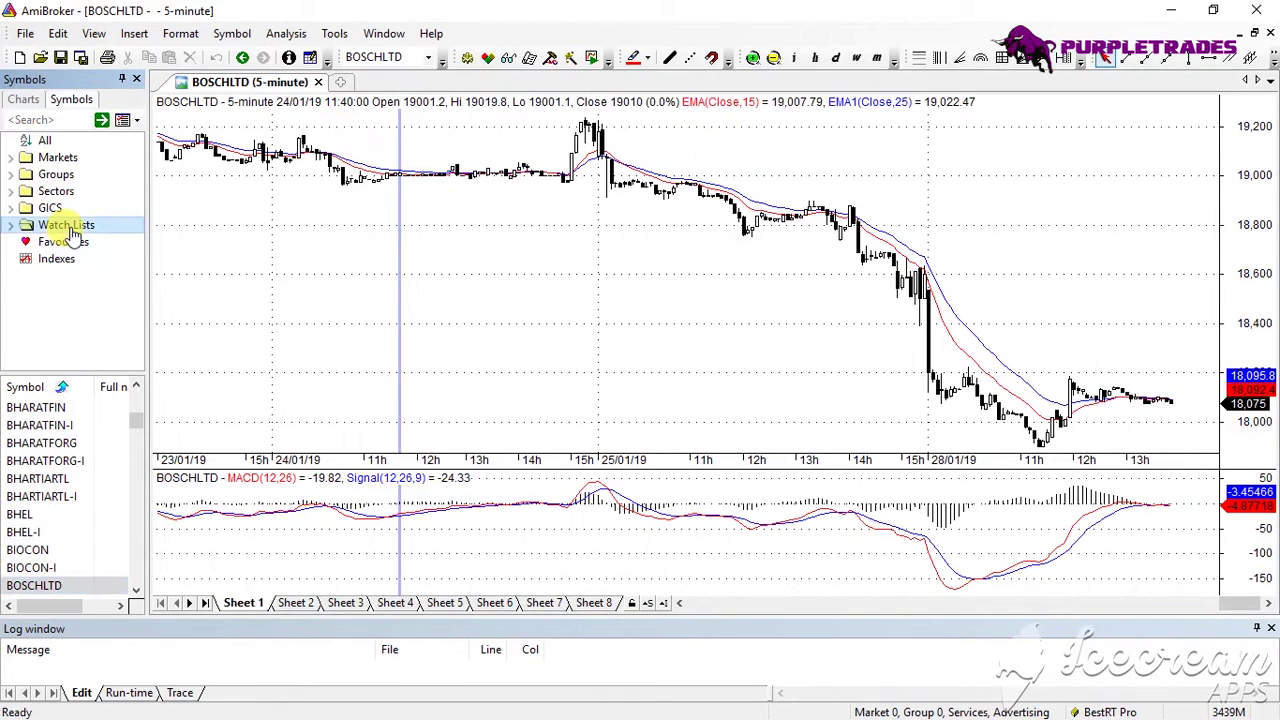
Expand the watch lists and create a new watch list named with the owner's first name
double_click(70, 230)
scroll(66, 300, down, 18)
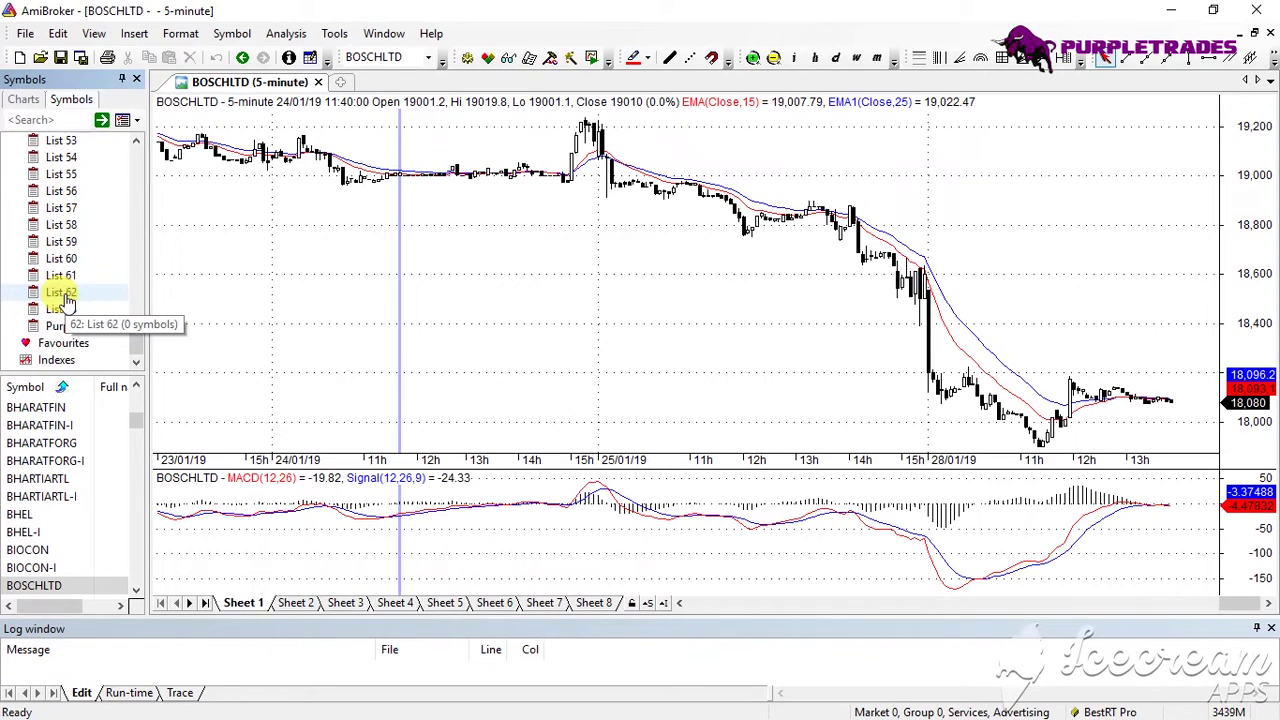
scroll(68, 303, up, 2)
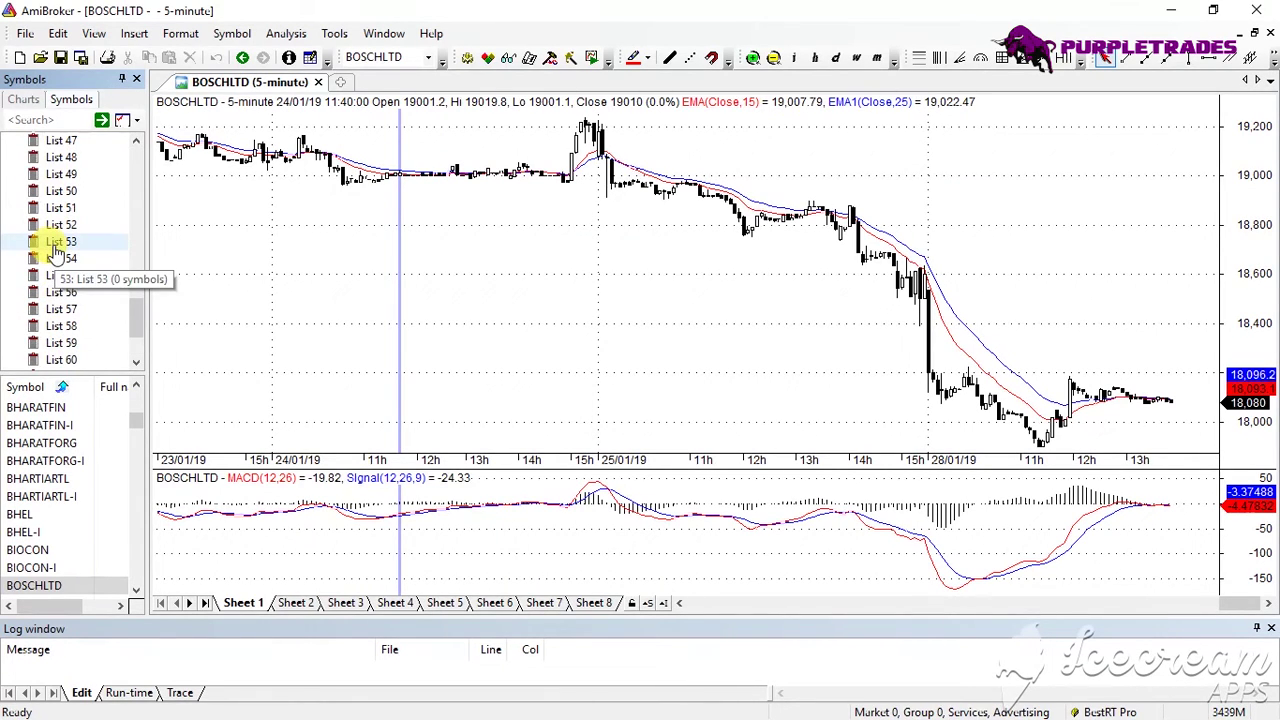
right_click(55, 250)
click(123, 443)
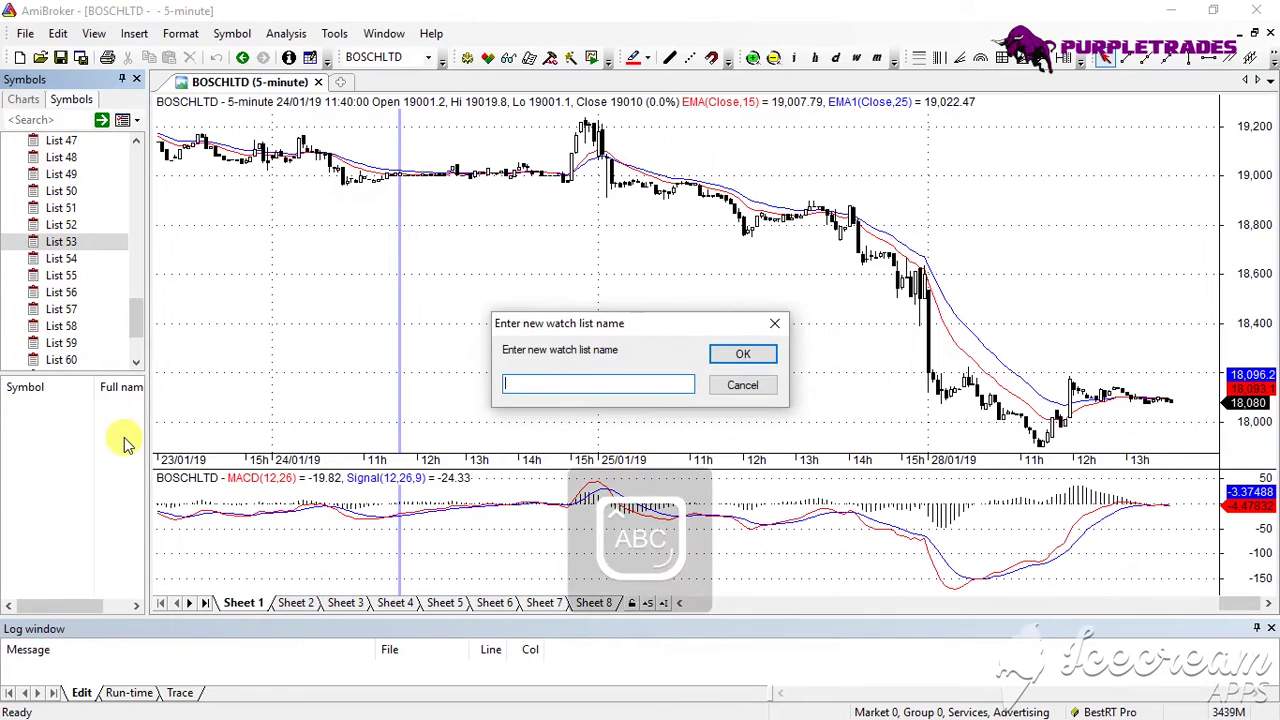
text(Kushal)
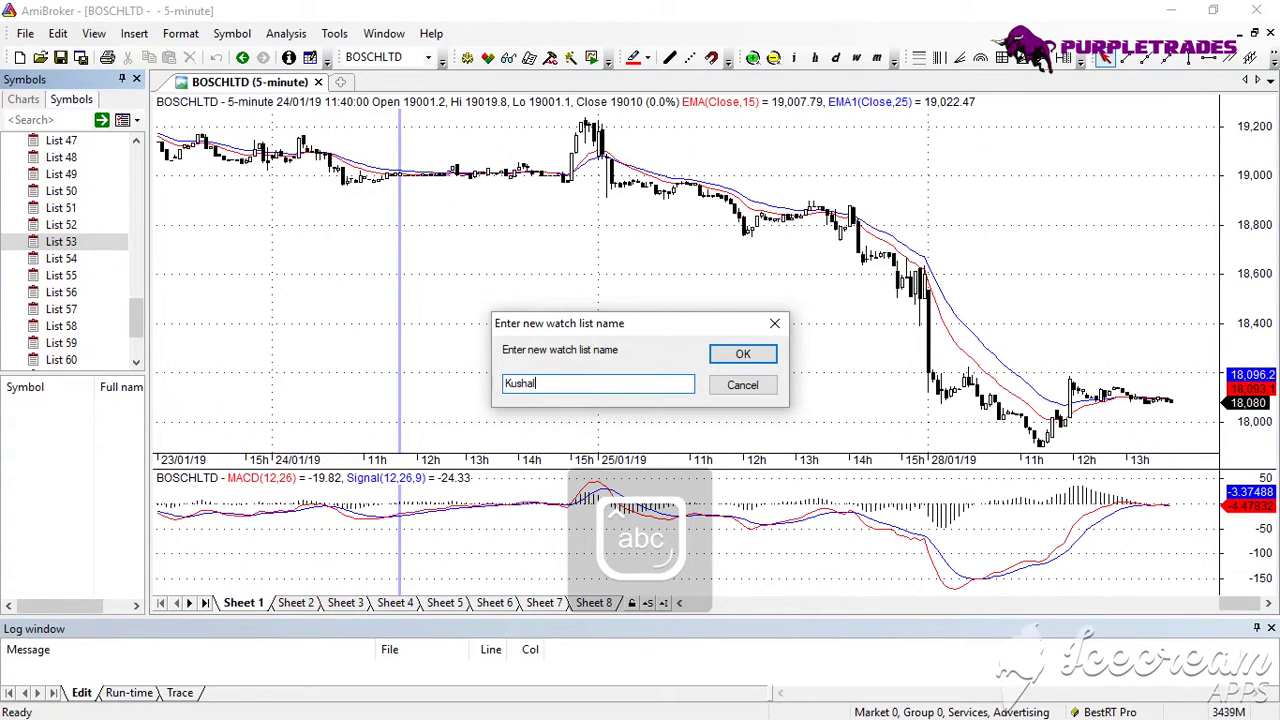
click(762, 355)
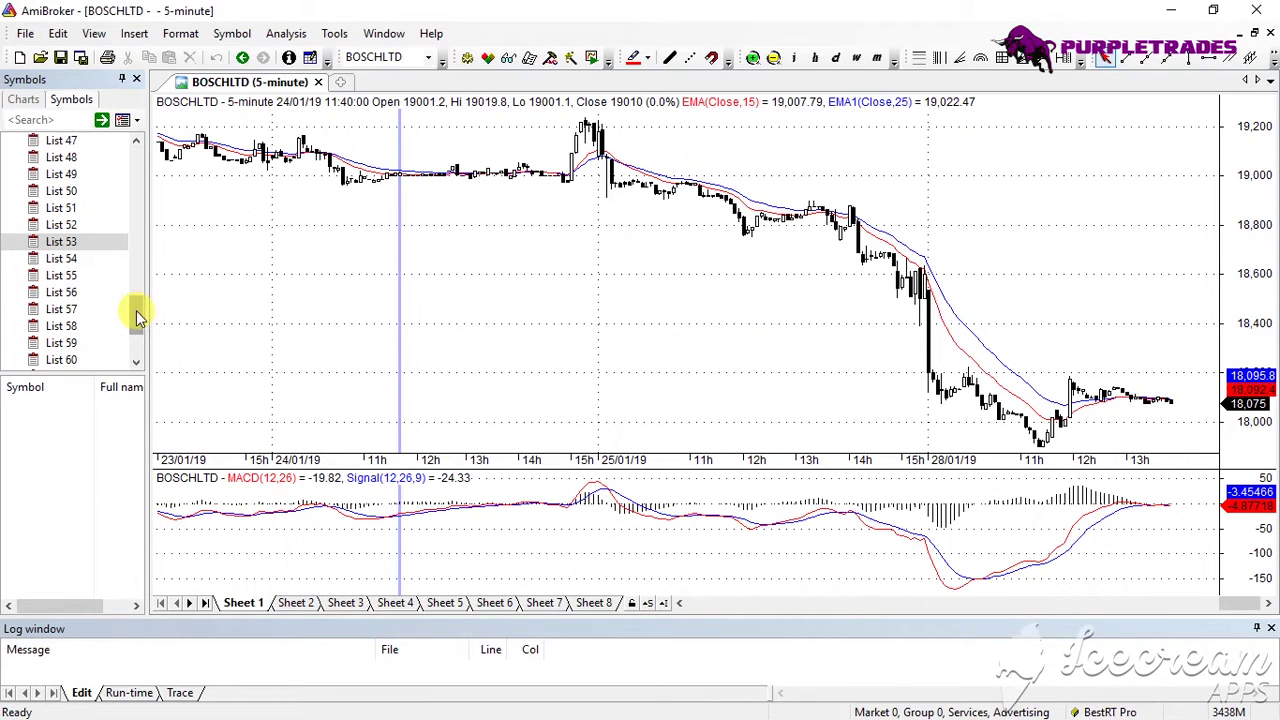
Add the ticker SBIN to the newly created watch list and display its chart
scroll(138, 318, down, 3)
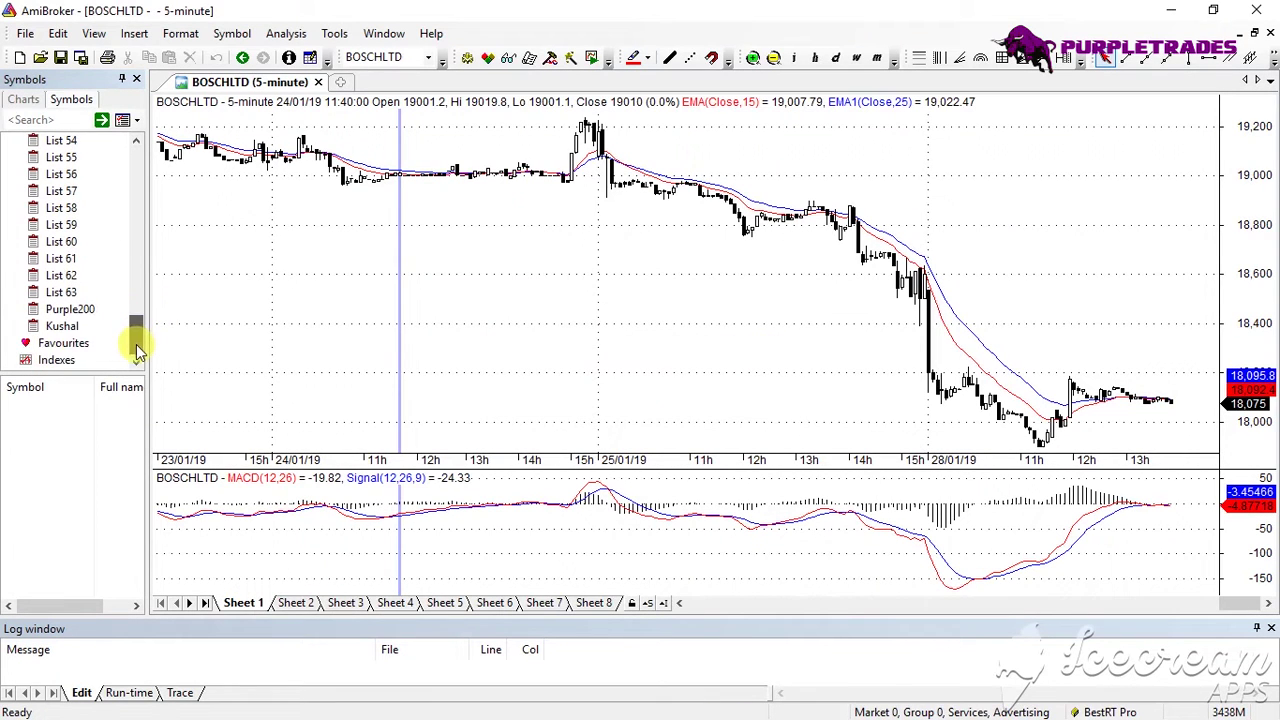
right_click(62, 330)
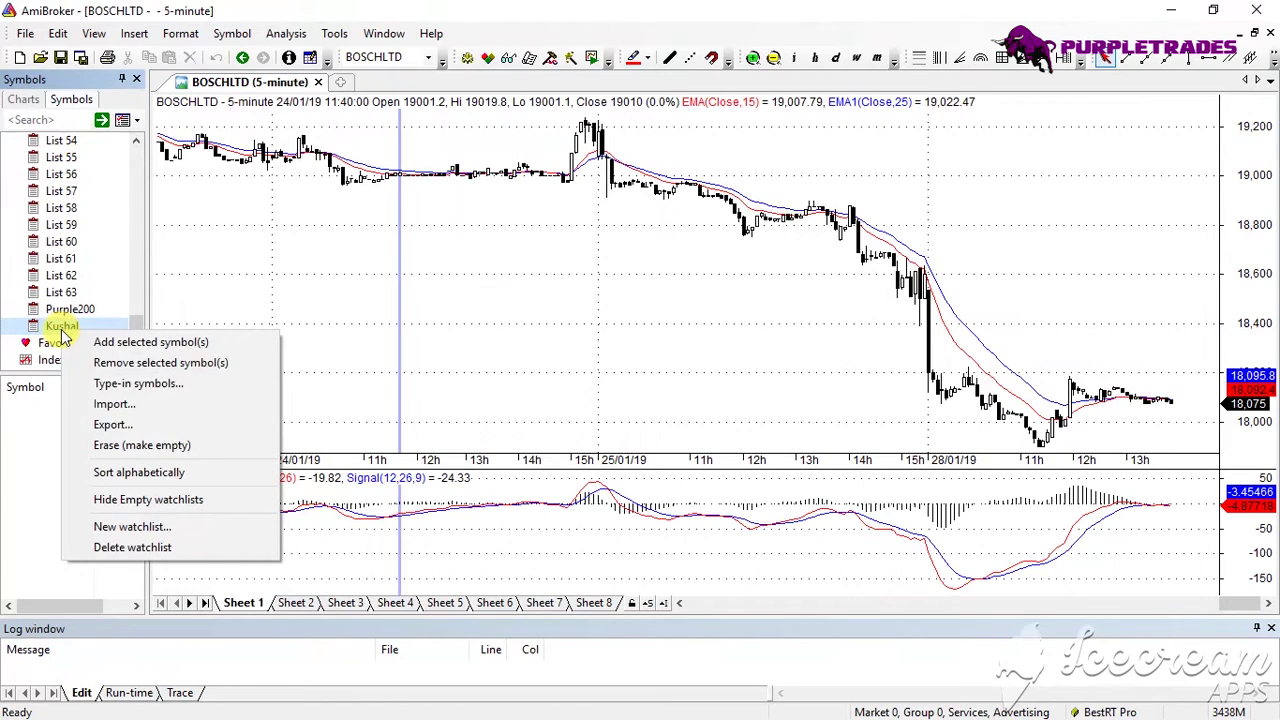
click(108, 384)
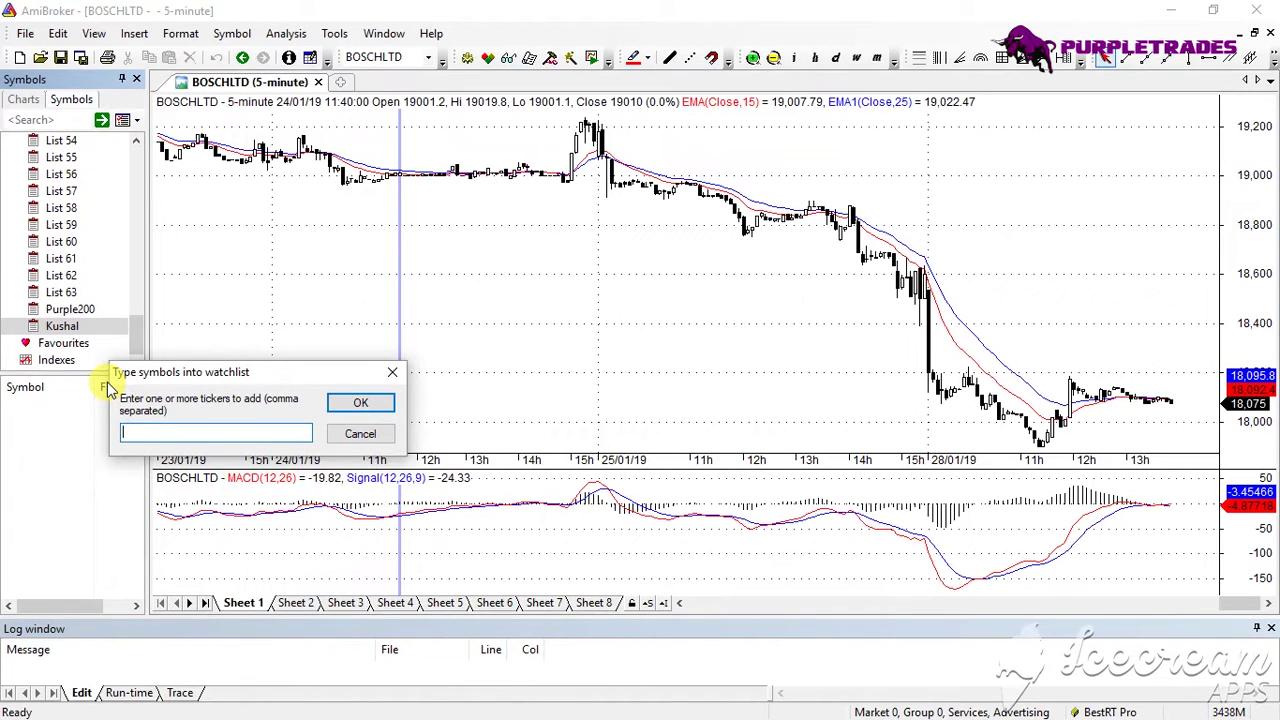
text(SBIN)
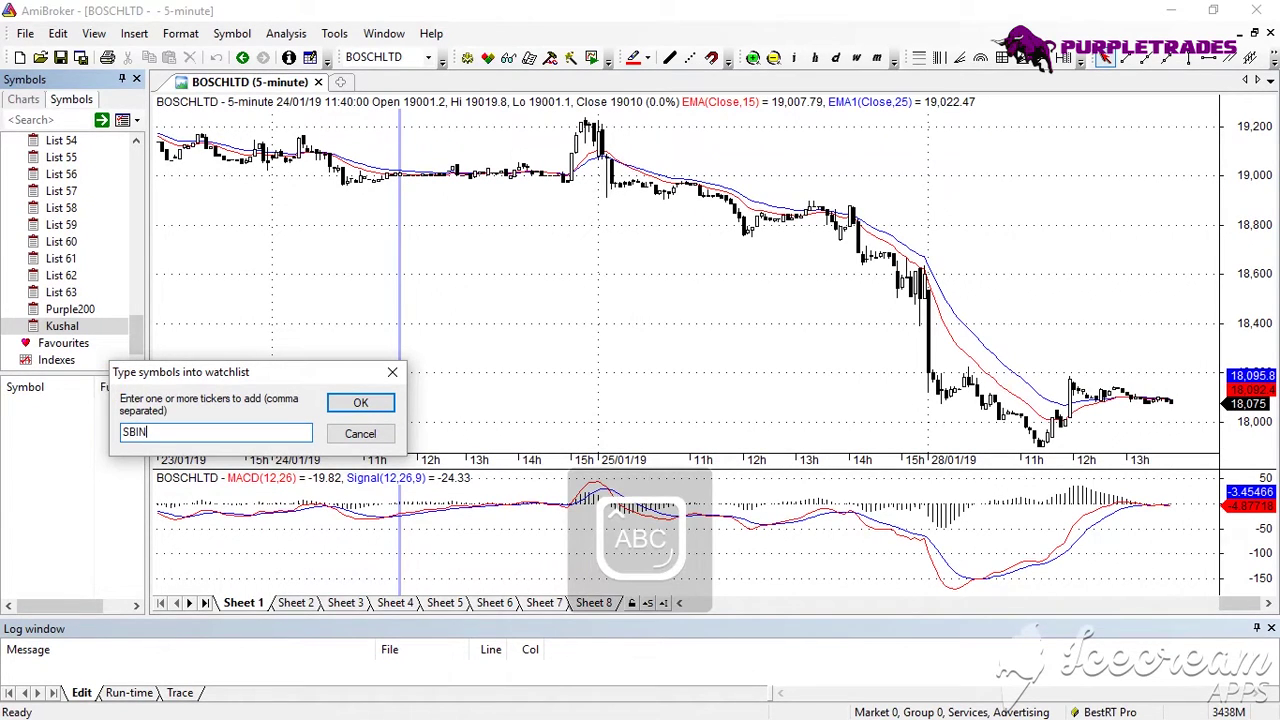
click(360, 403)
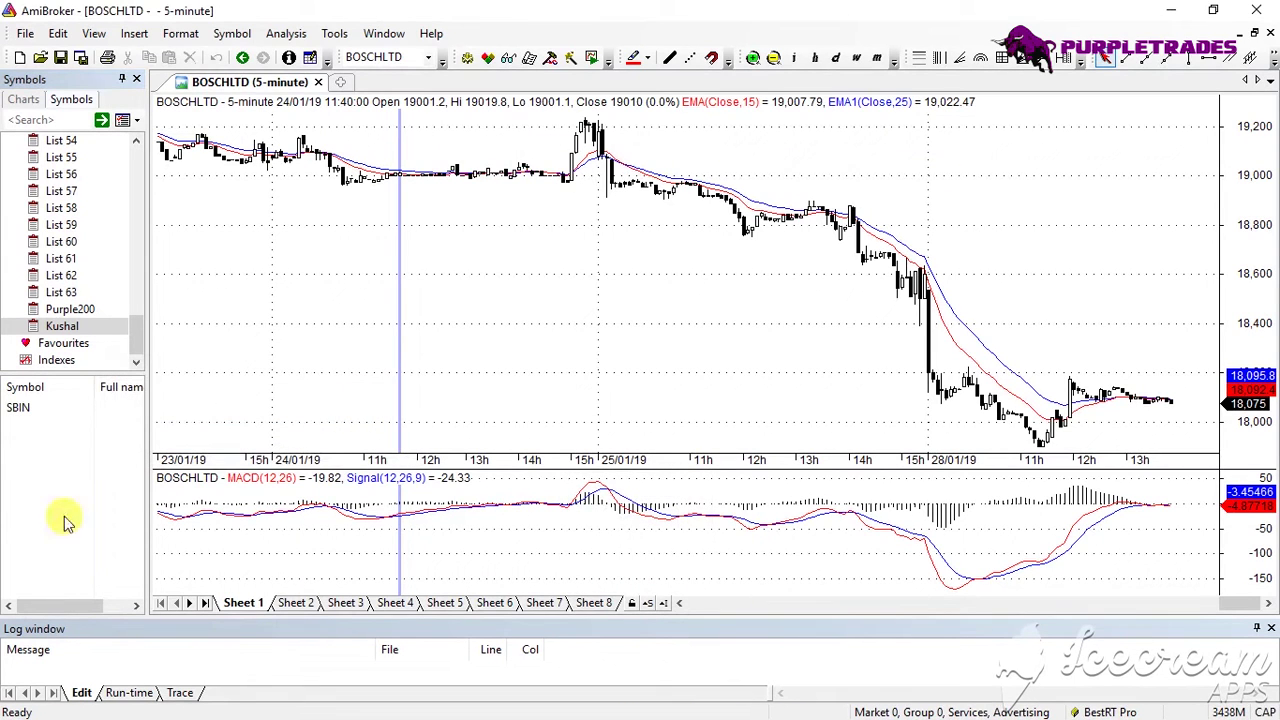
click(22, 410)
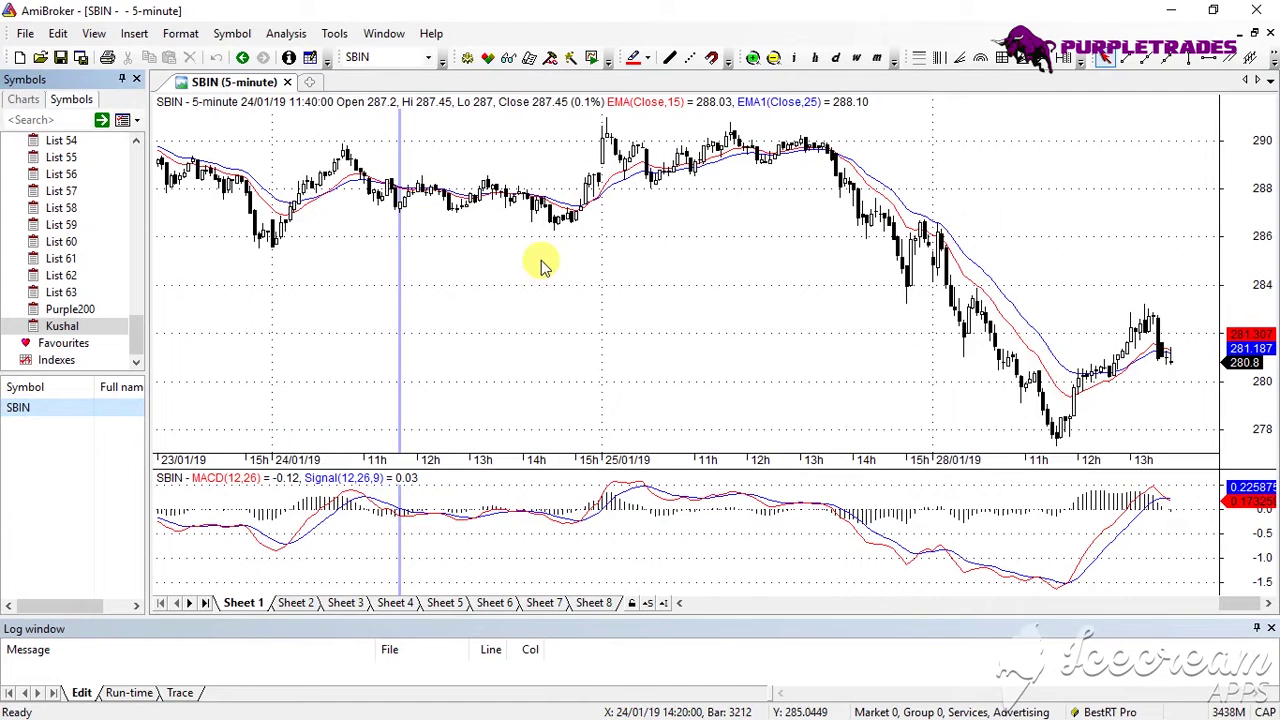
mouse_move(540, 265)
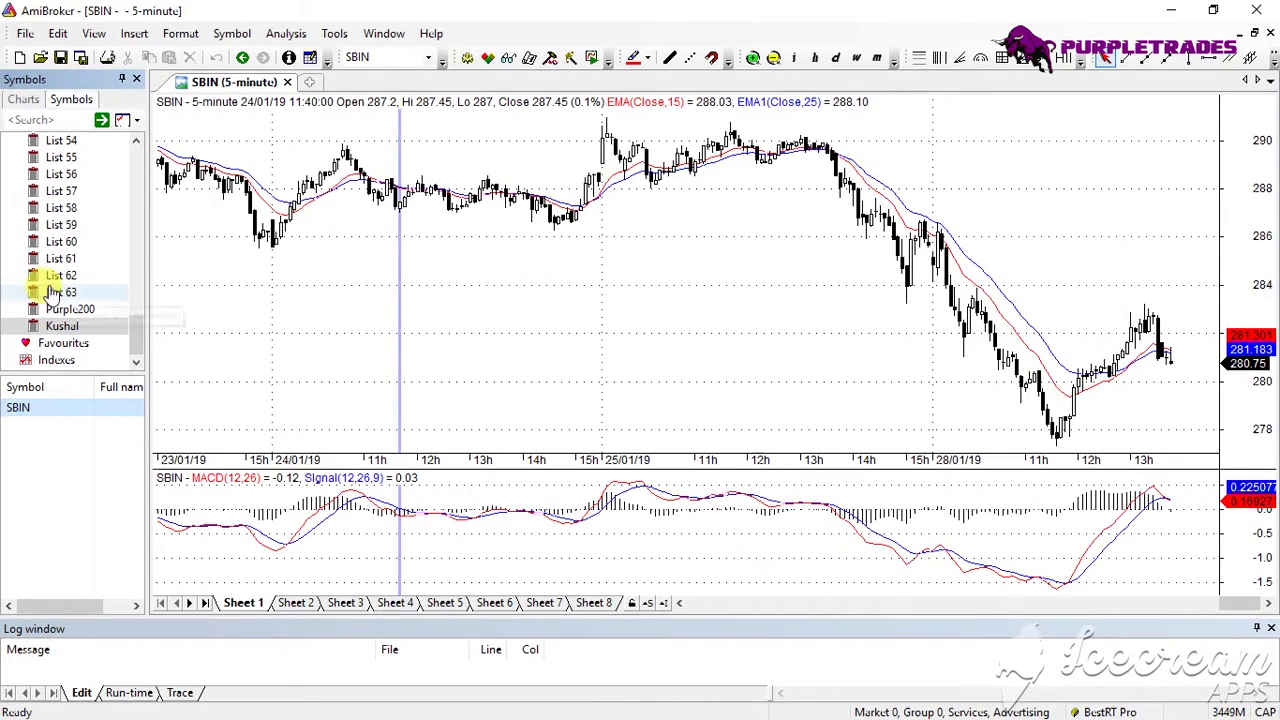
Add the tickers ICICIBANK, TATASTEEL, TCS and INFY to the new watch list in one comma-separated entry
right_click(55, 326)
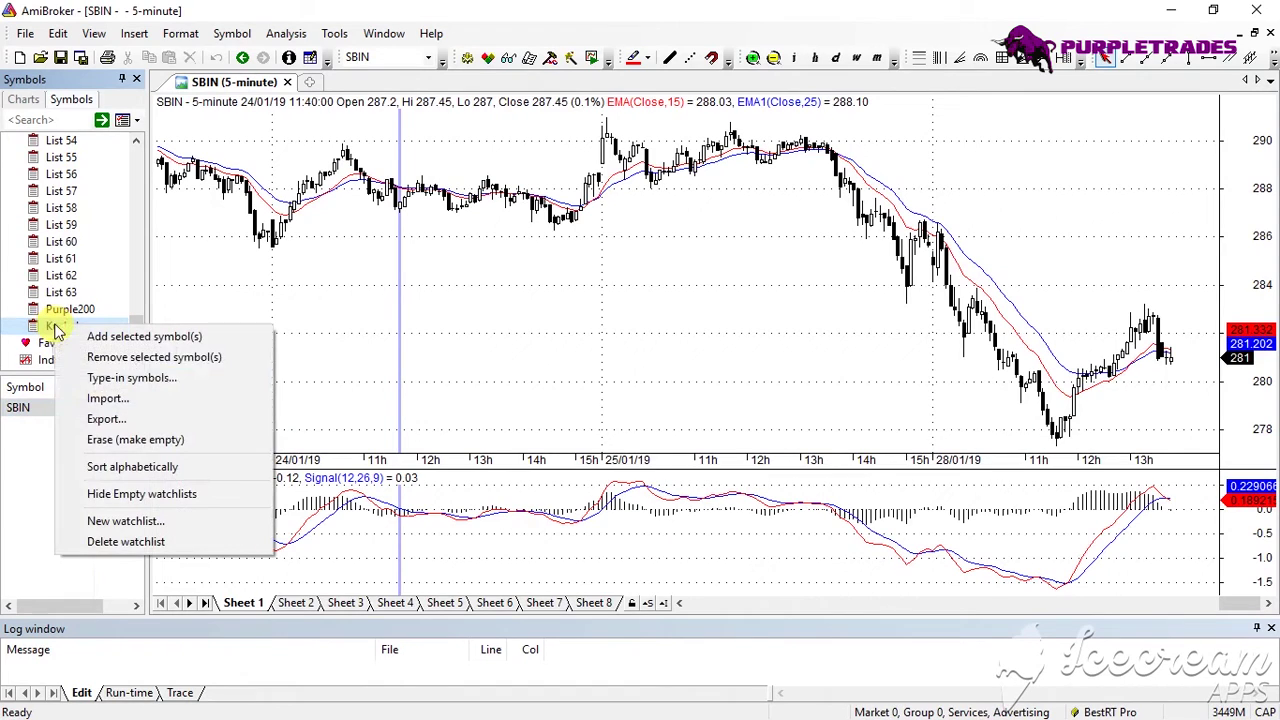
click(100, 378)
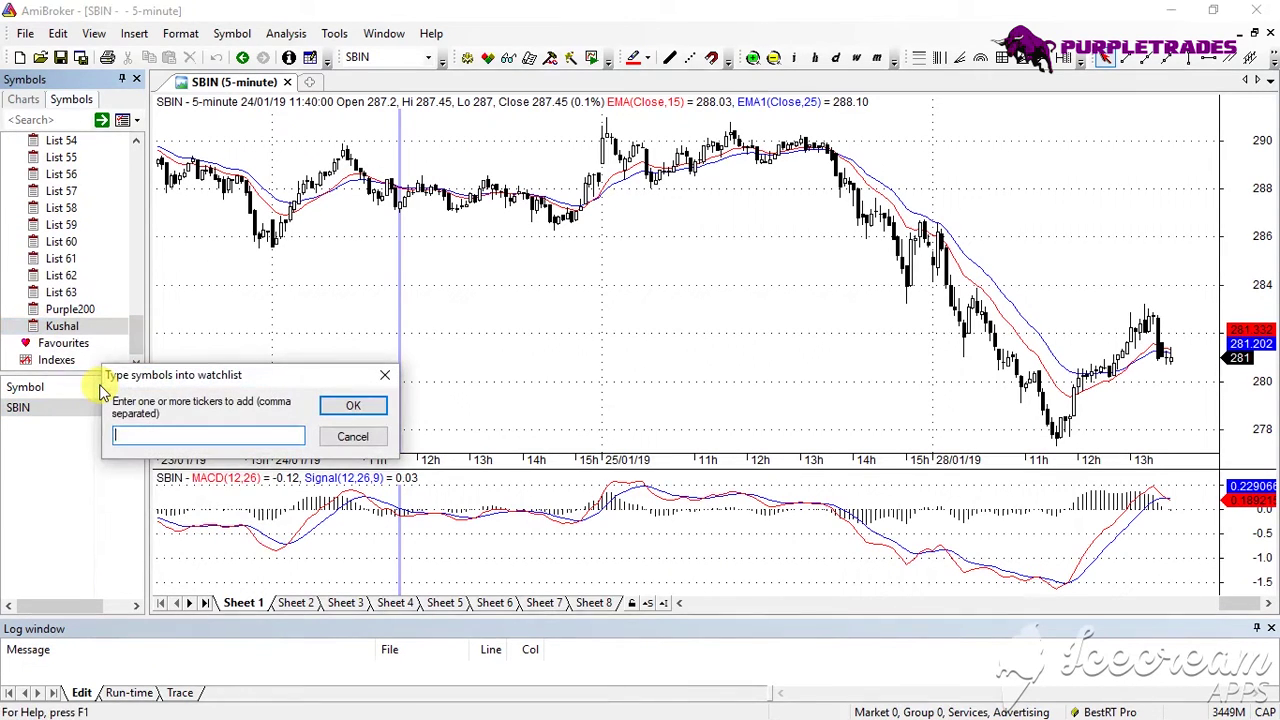
text(ICICIBANK,)
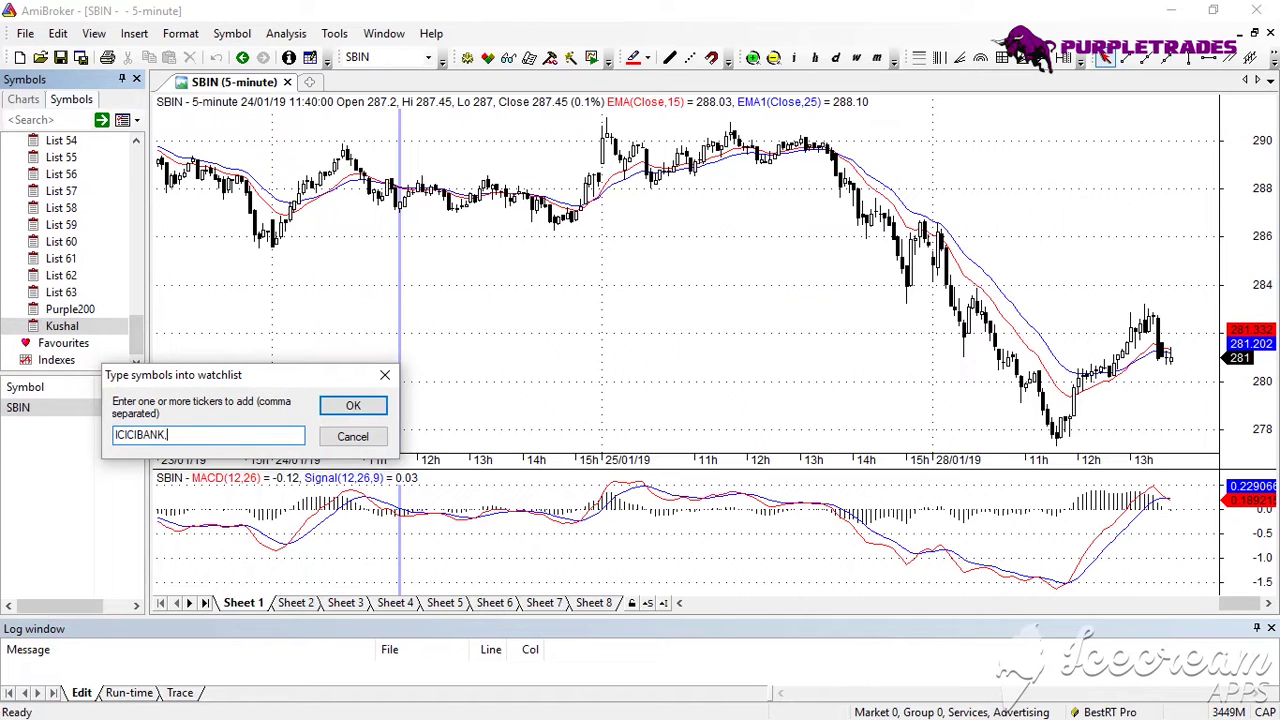
text(TATASTEEL,TCS,INFY)
click(373, 410)
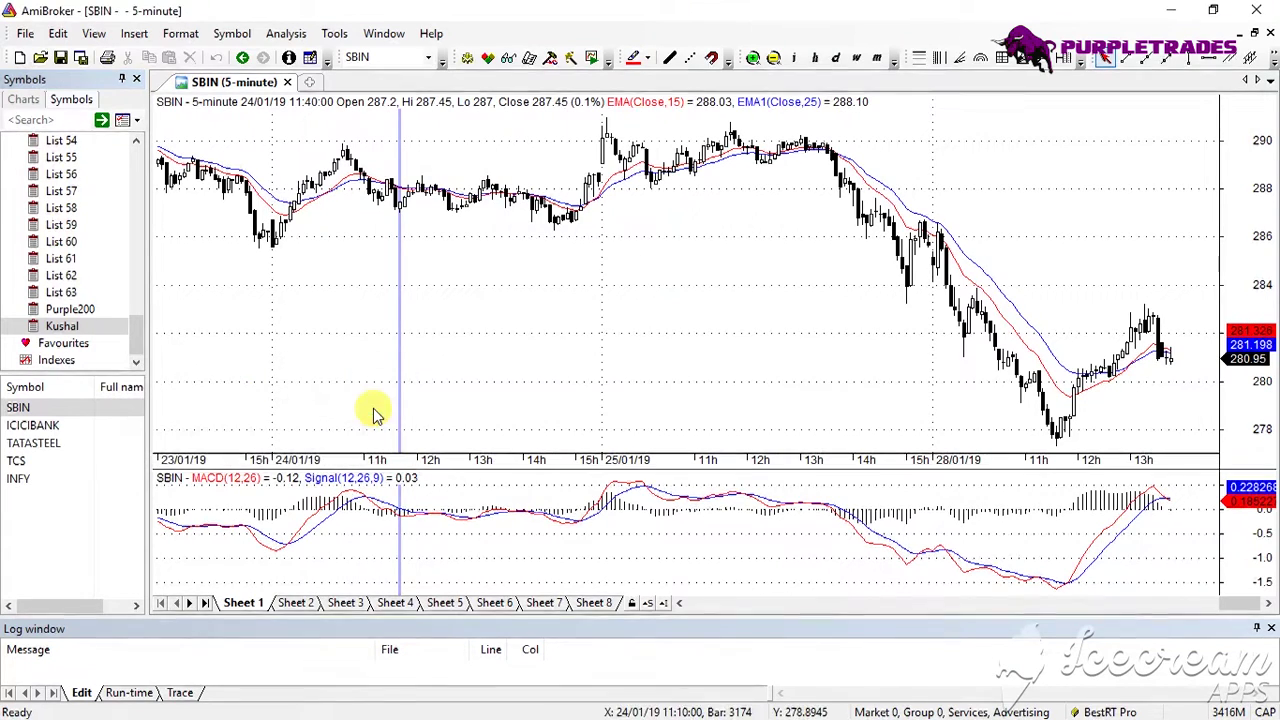
View the charts of ICICIBANK, TATASTEEL, TCS and INFY from the watch list one after another
click(55, 425)
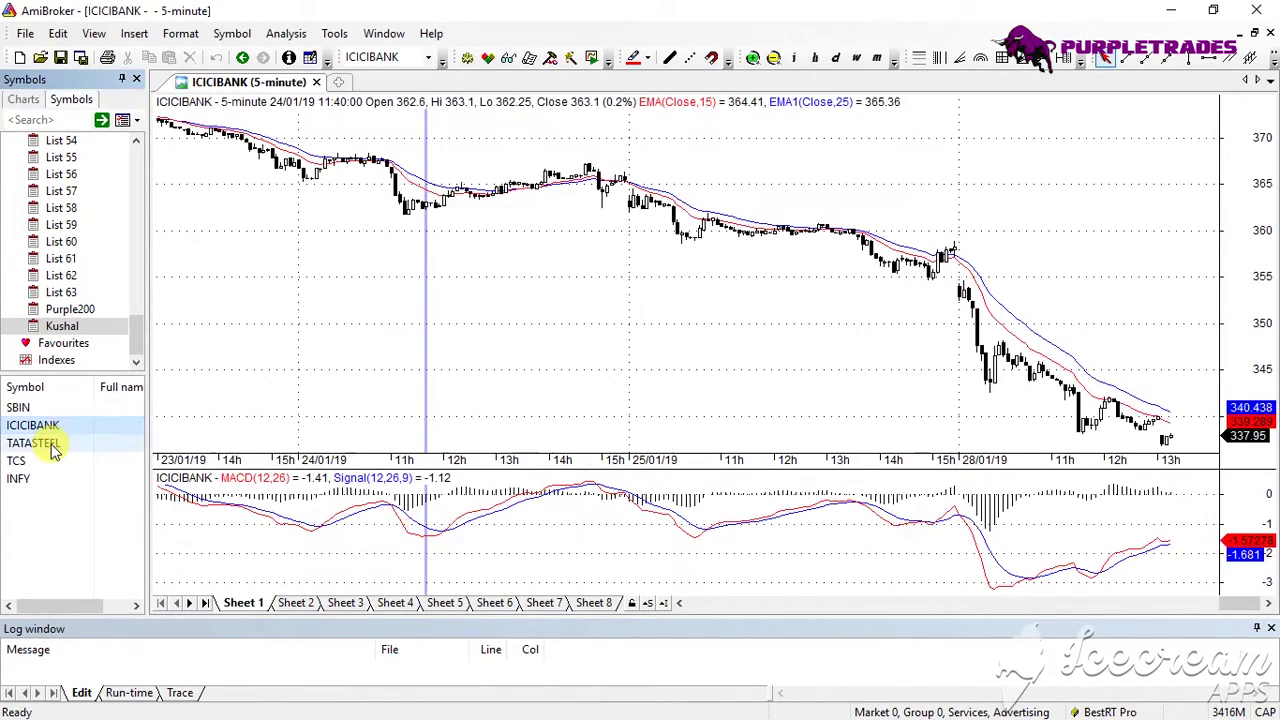
click(47, 444)
click(36, 462)
click(34, 480)
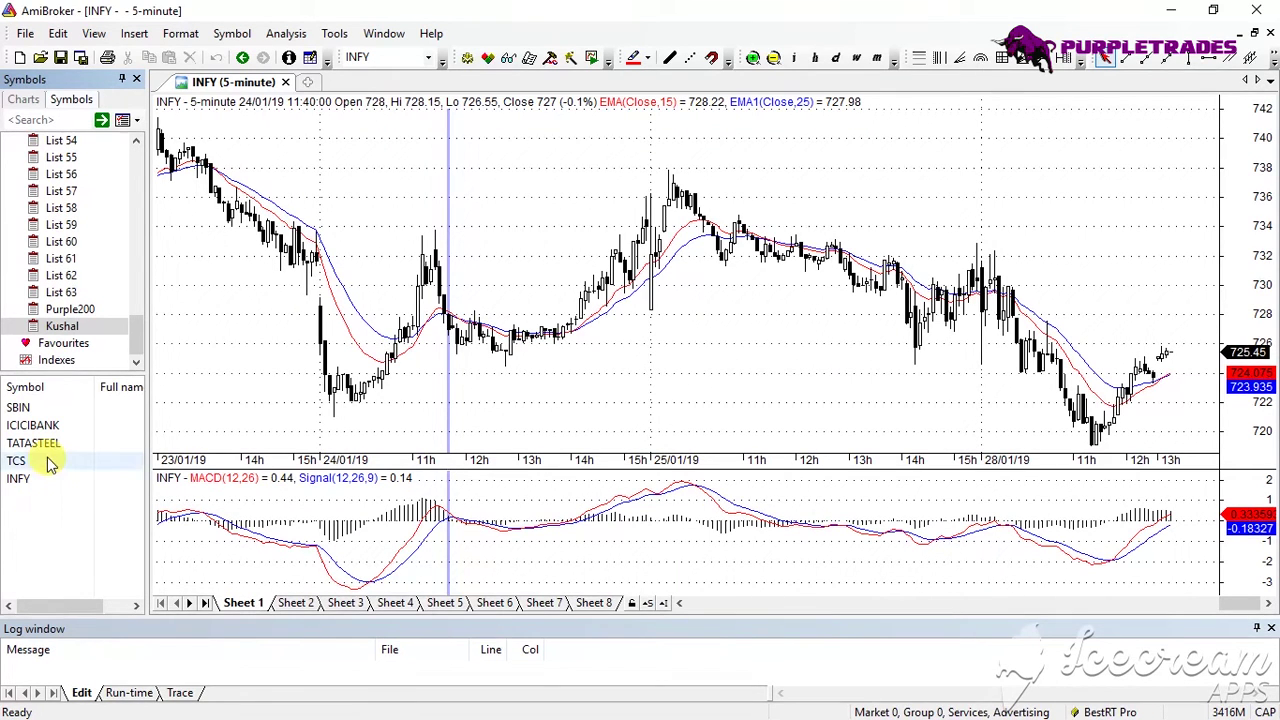
Export the new watch list to the desktop as a ticker list file named with the owner's first name followed by 1
right_click(67, 336)
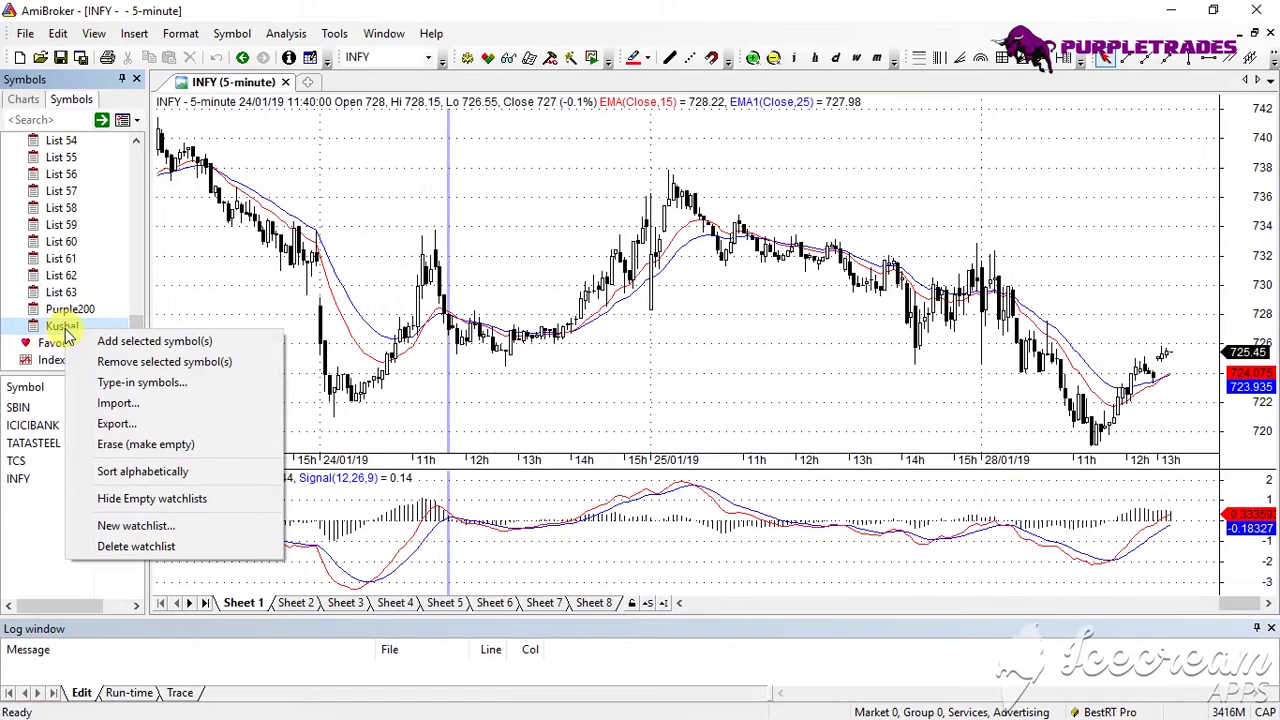
click(116, 425)
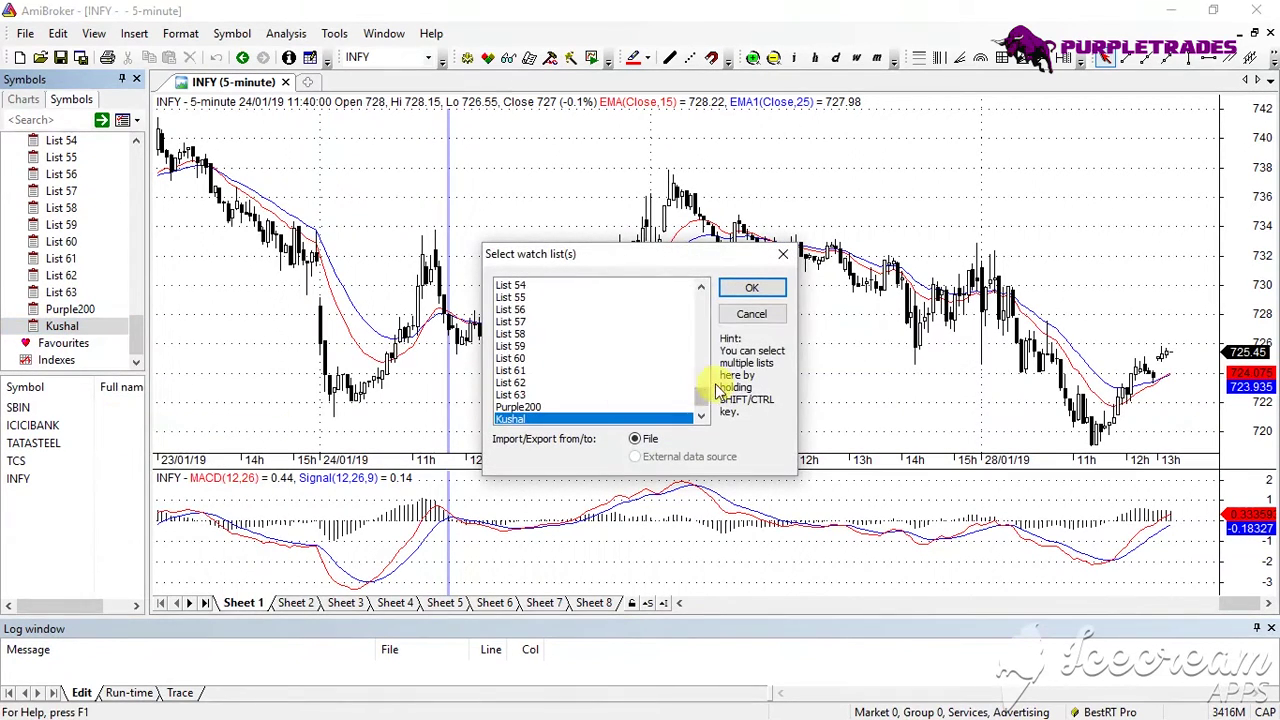
click(748, 292)
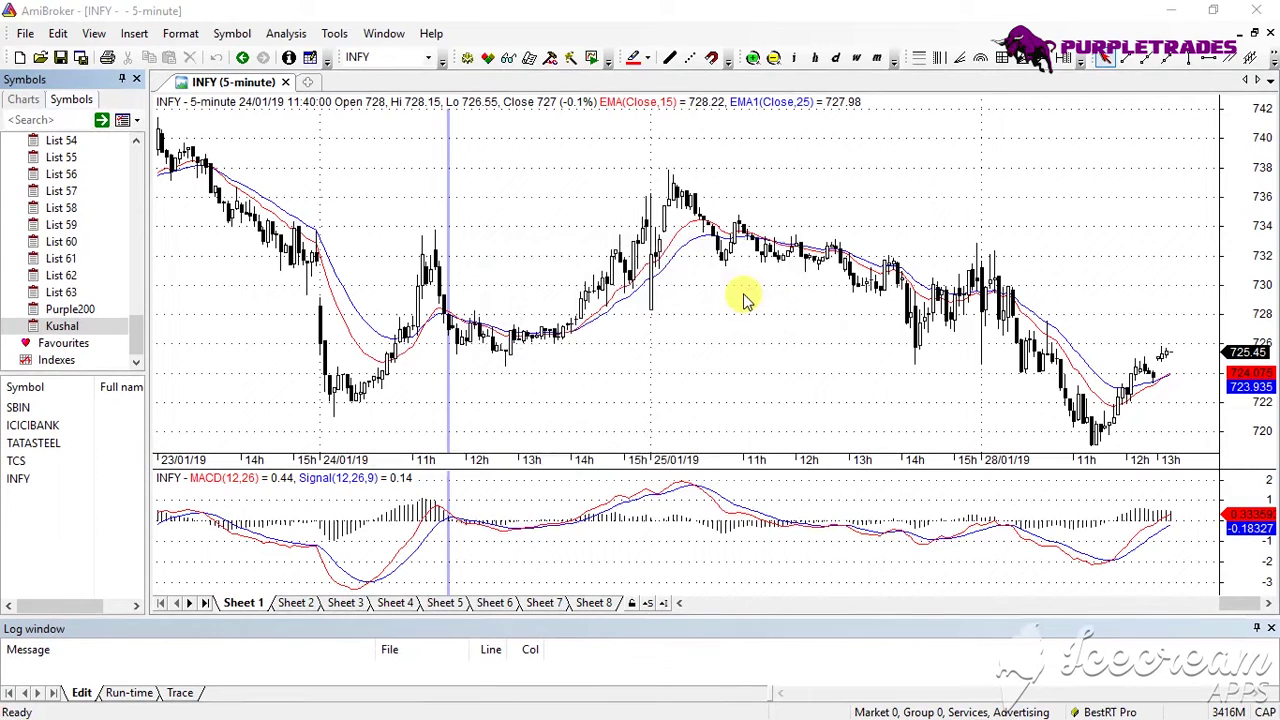
click(428, 312)
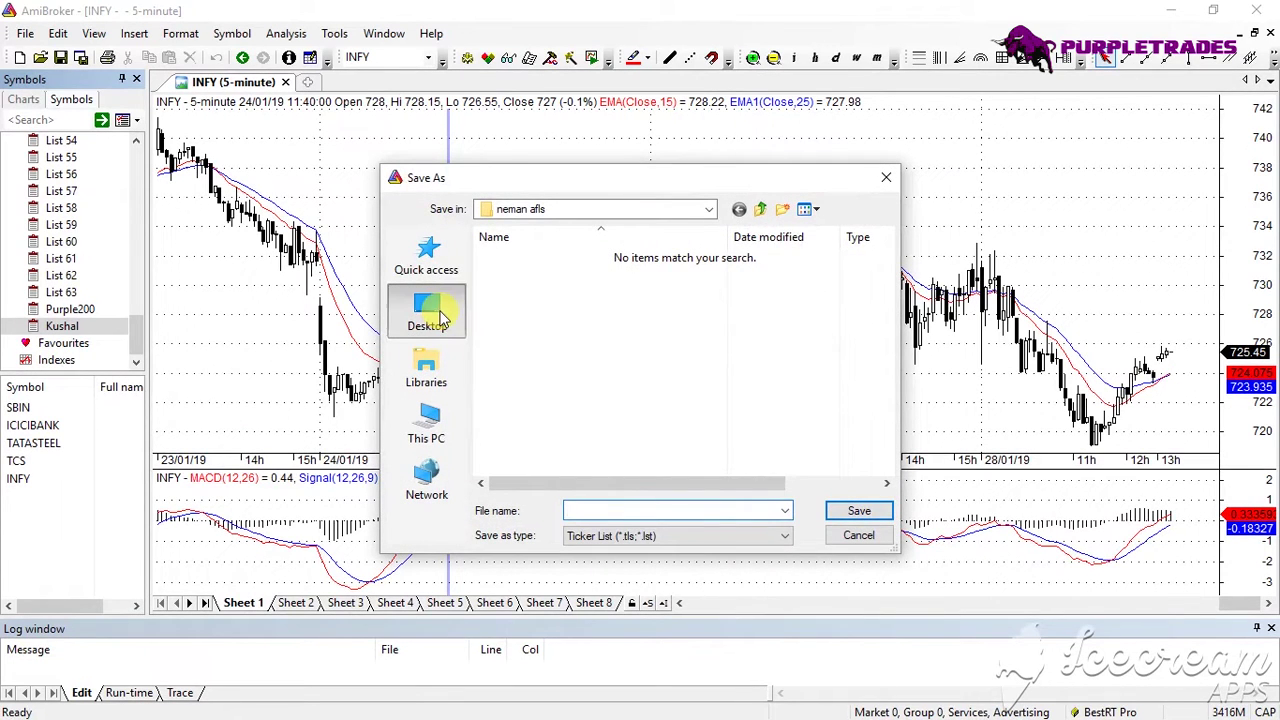
text(KUSHAL 1)
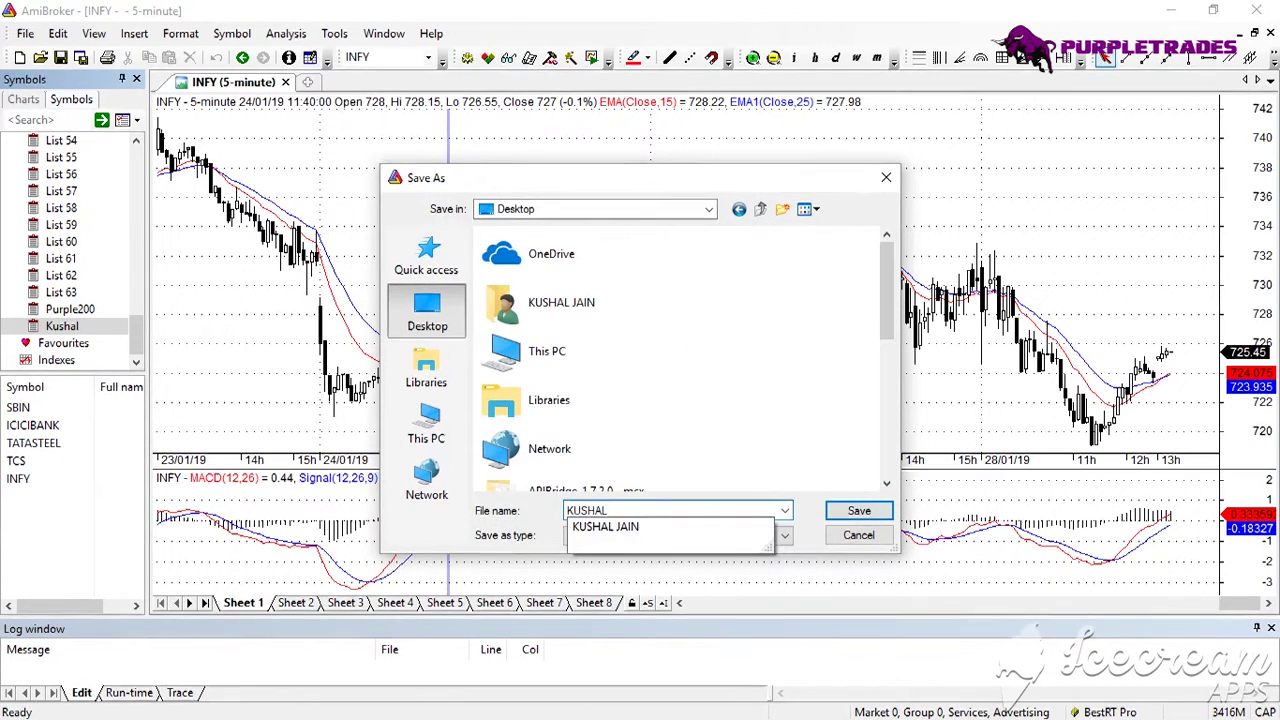
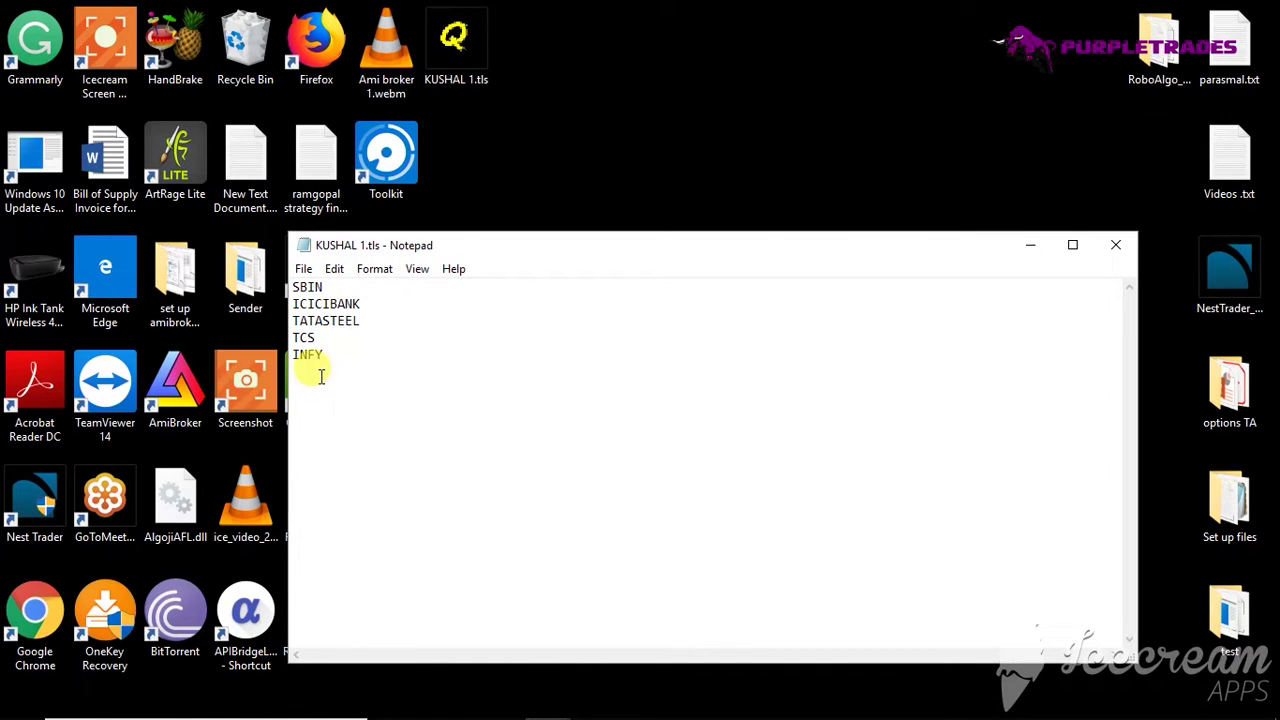
Move the Notepad window aside, switch to Chrome and search Google in a new tab for "list of nifty 200 stocks"
drag(727, 250, 953, 147)
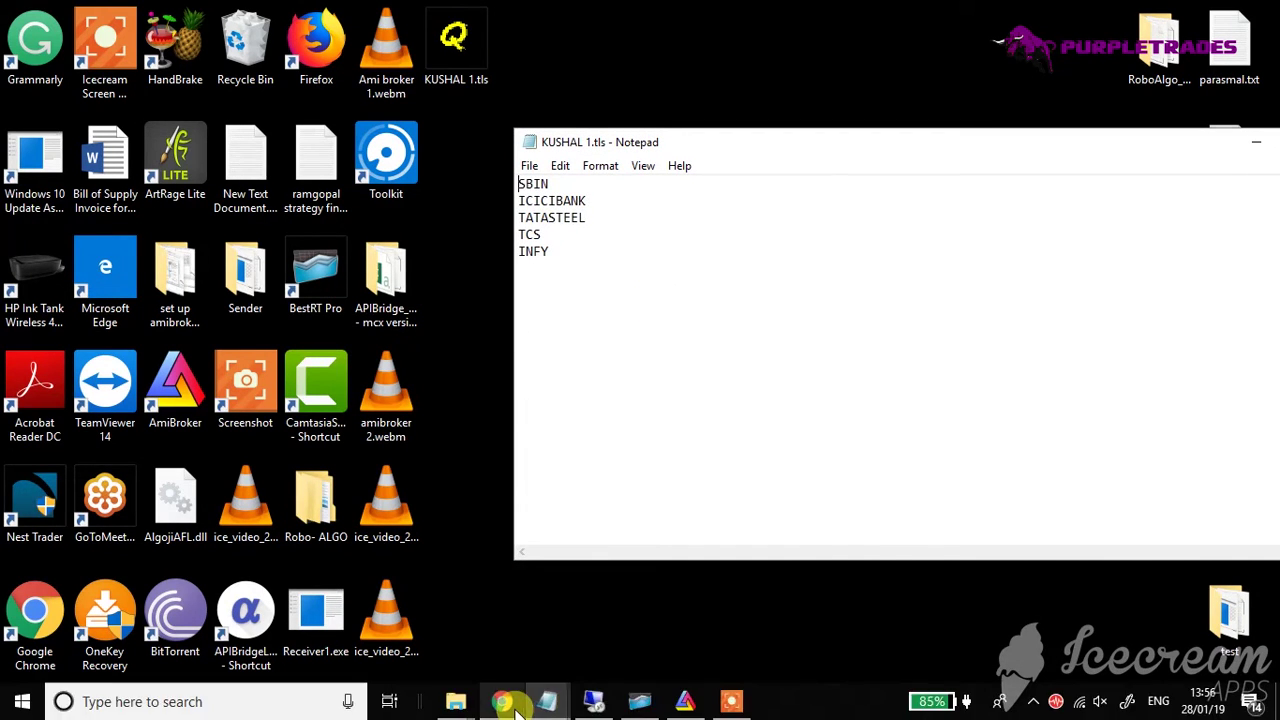
click(508, 703)
click(1090, 16)
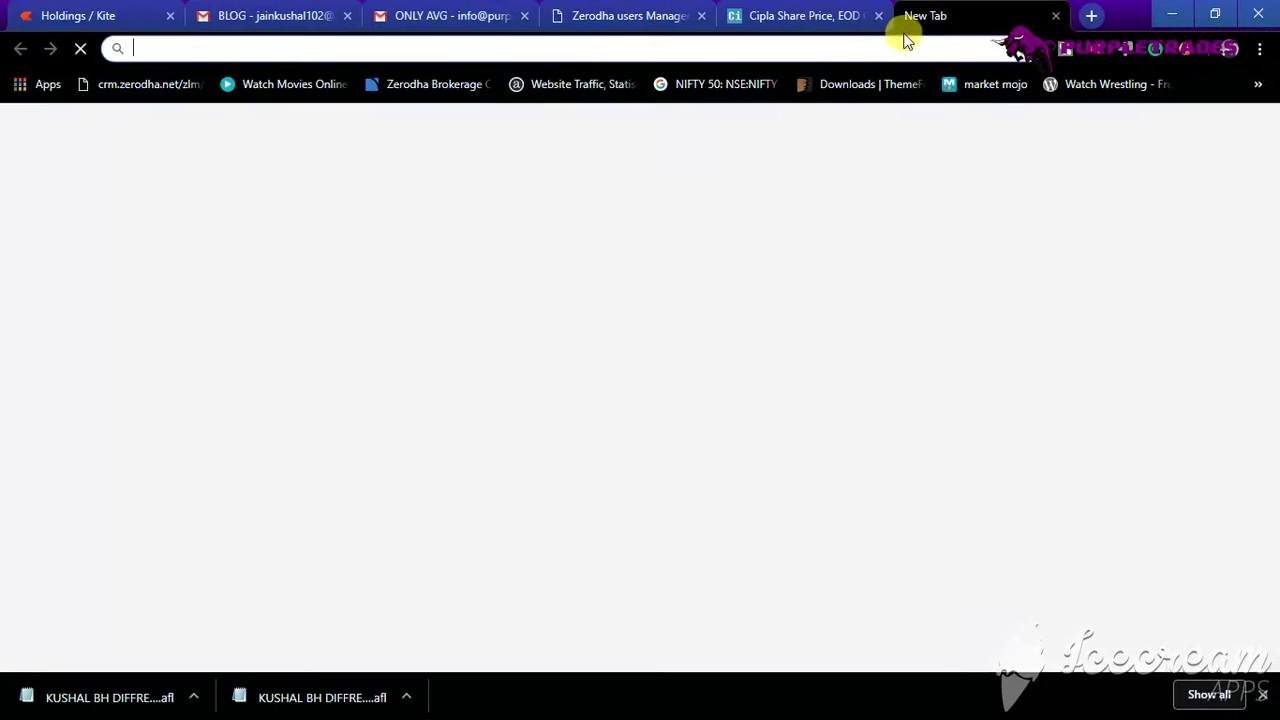
text(LIST )
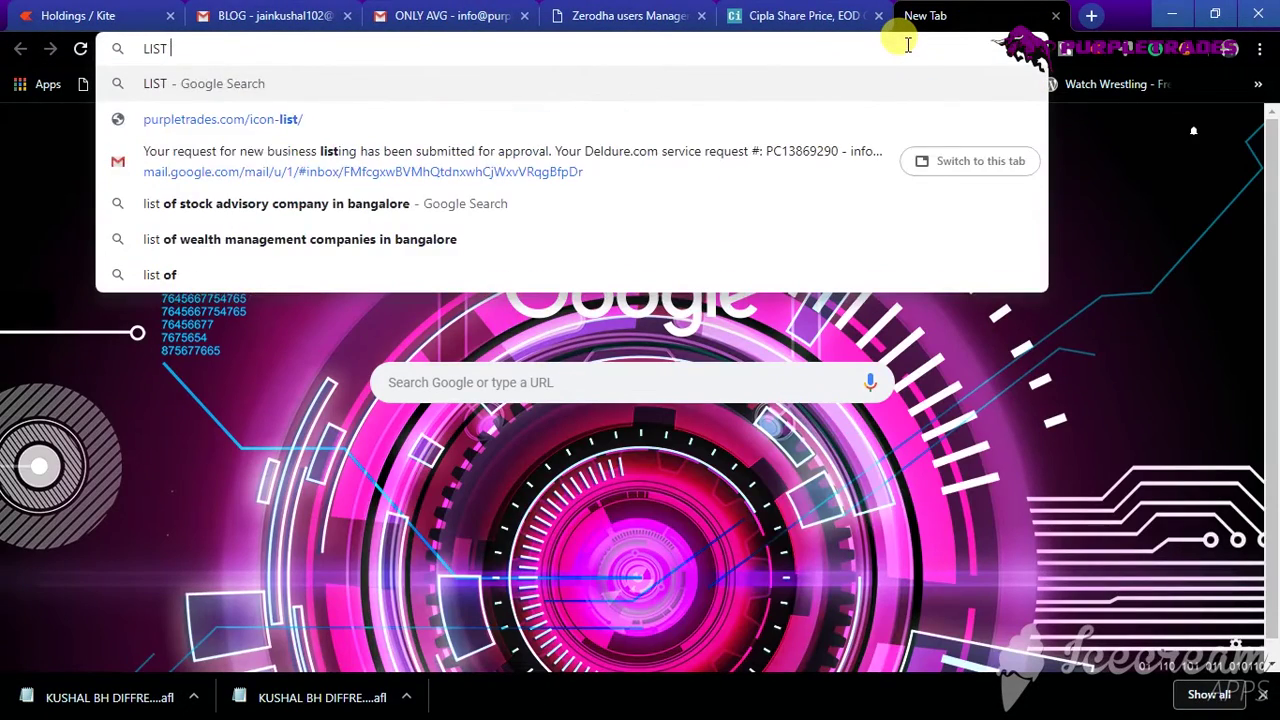
text(OF NIFTY)
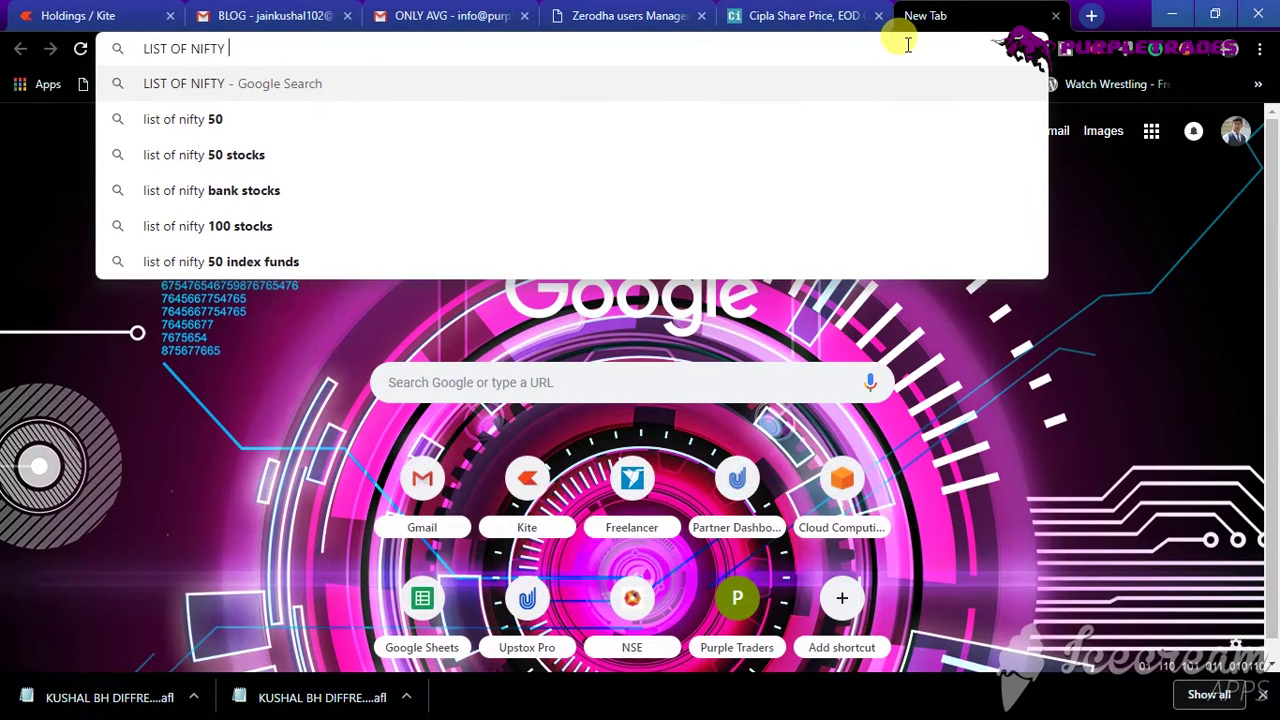
text( 200)
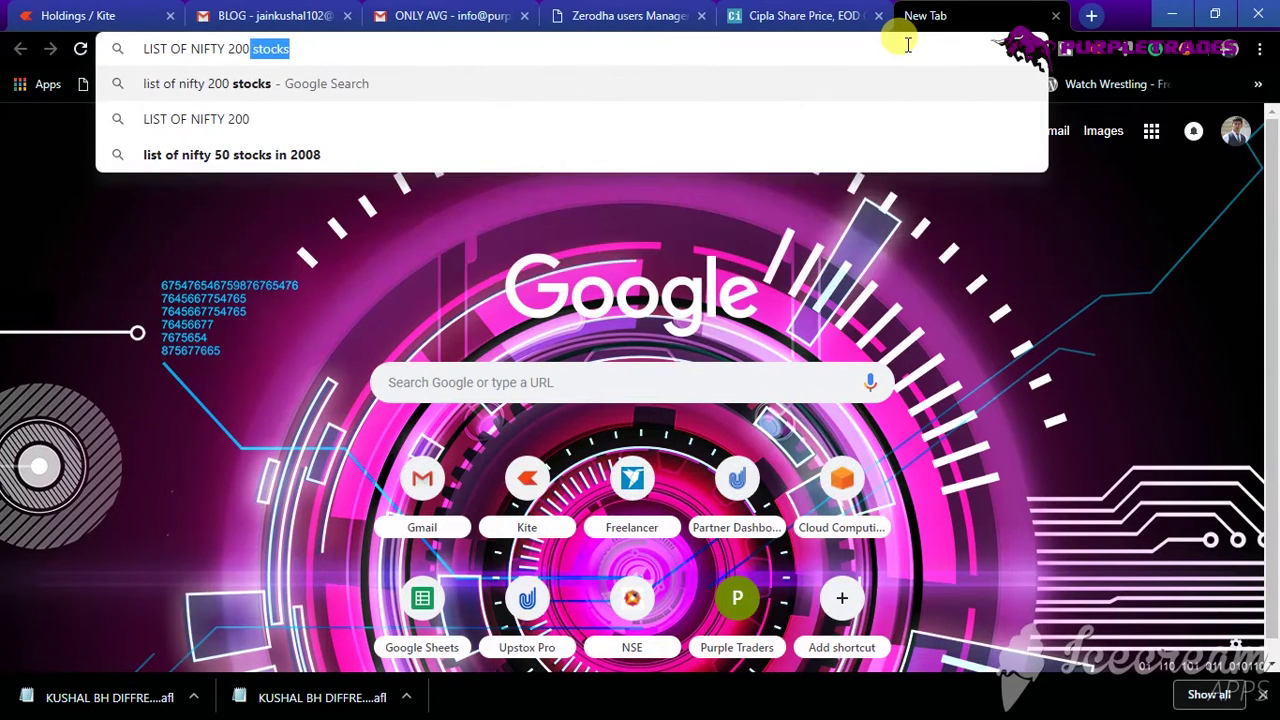
key(Return)
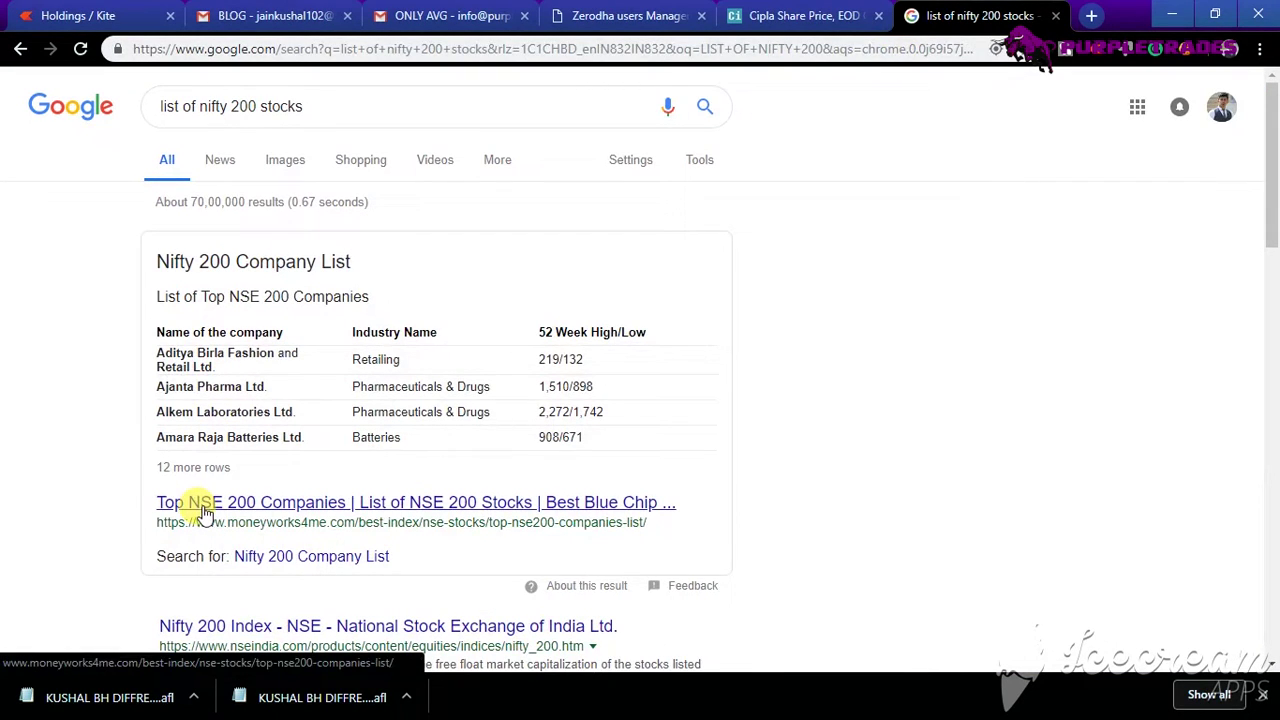
Go to NSE's Nifty 200 Index page, download the CSV list of NIFTY 200 stocks and open it in Excel
scroll(198, 510, down, 1)
click(205, 524)
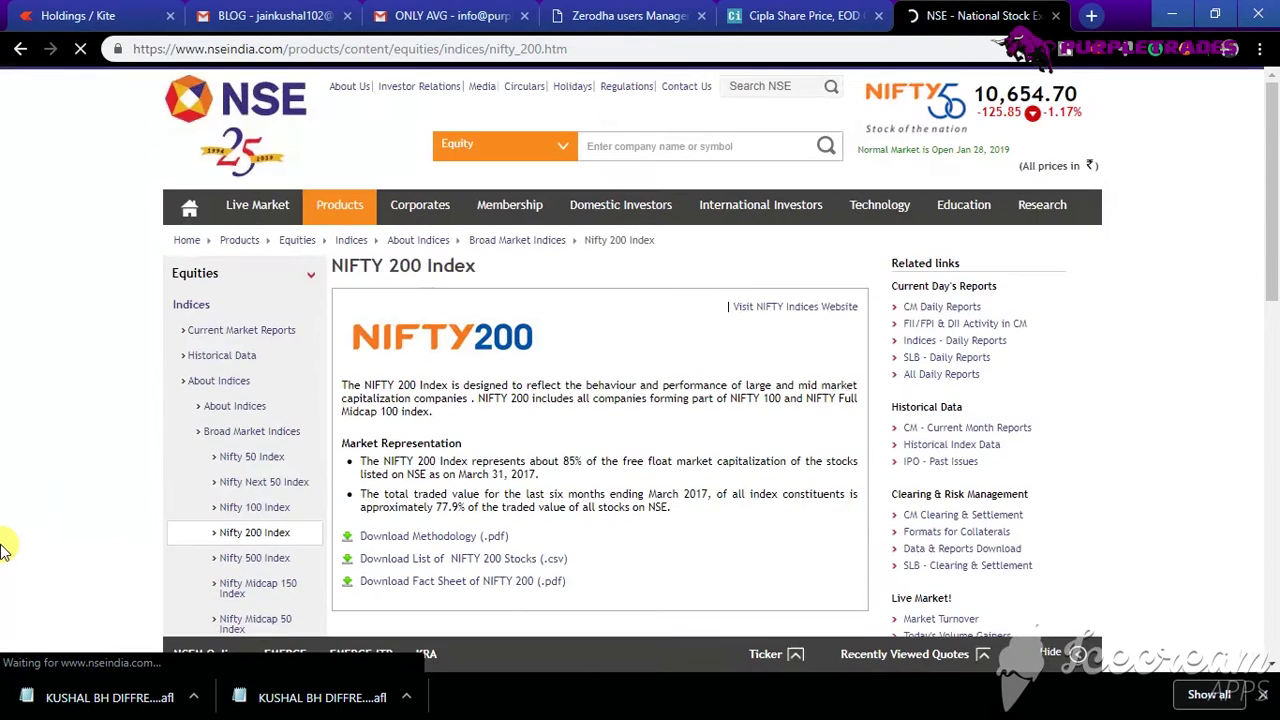
scroll(4, 545, down, 2)
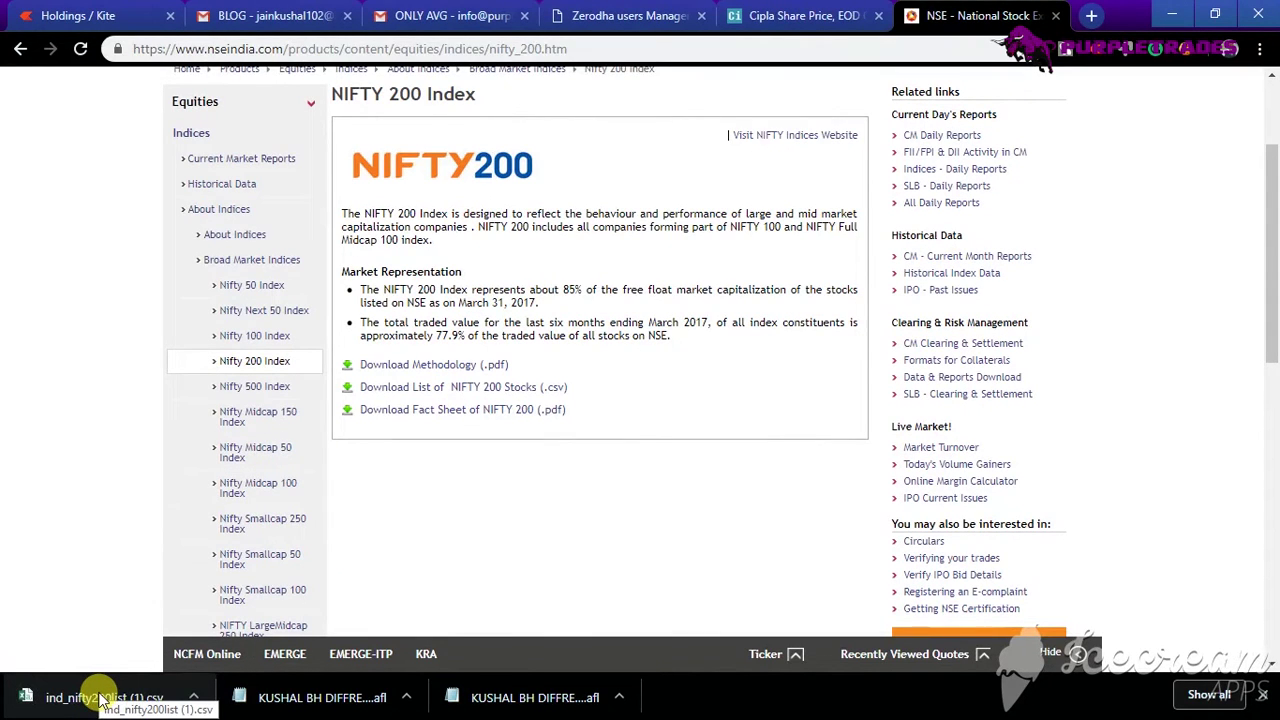
click(103, 697)
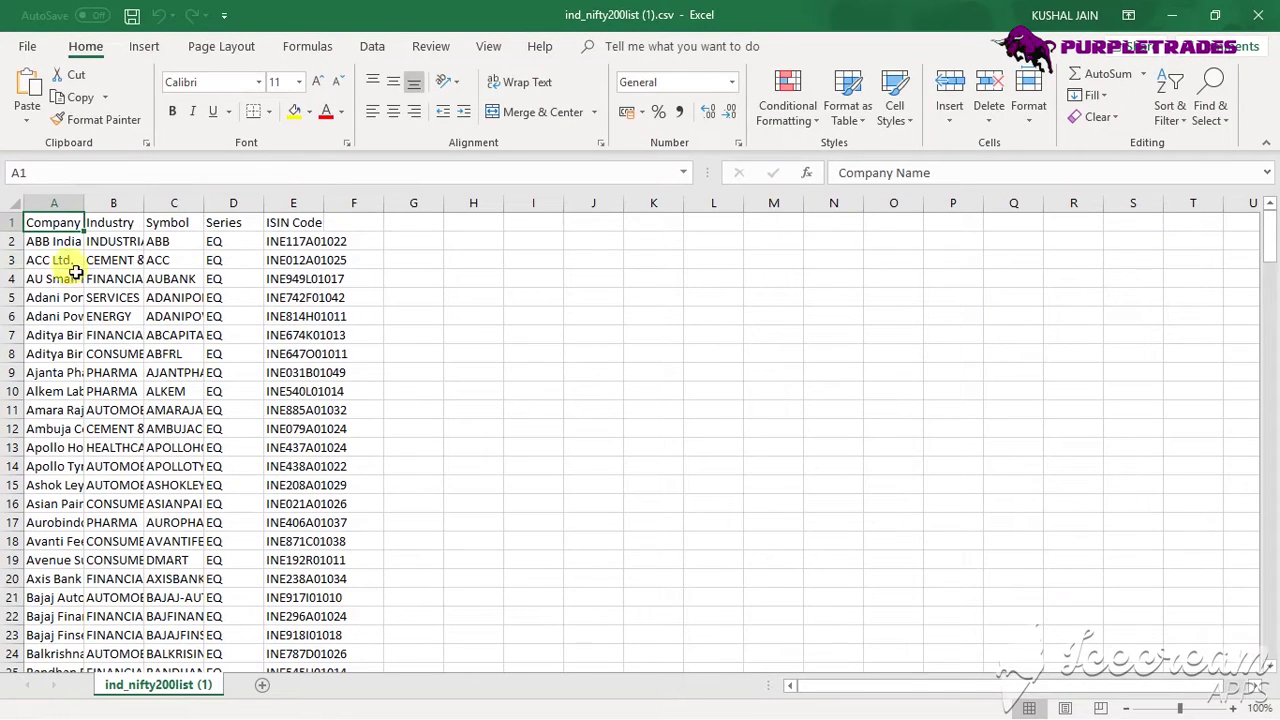
Widen the Symbol column and copy all its ticker symbols from ABB to ZEEL without the header
drag(85, 220, 115, 222)
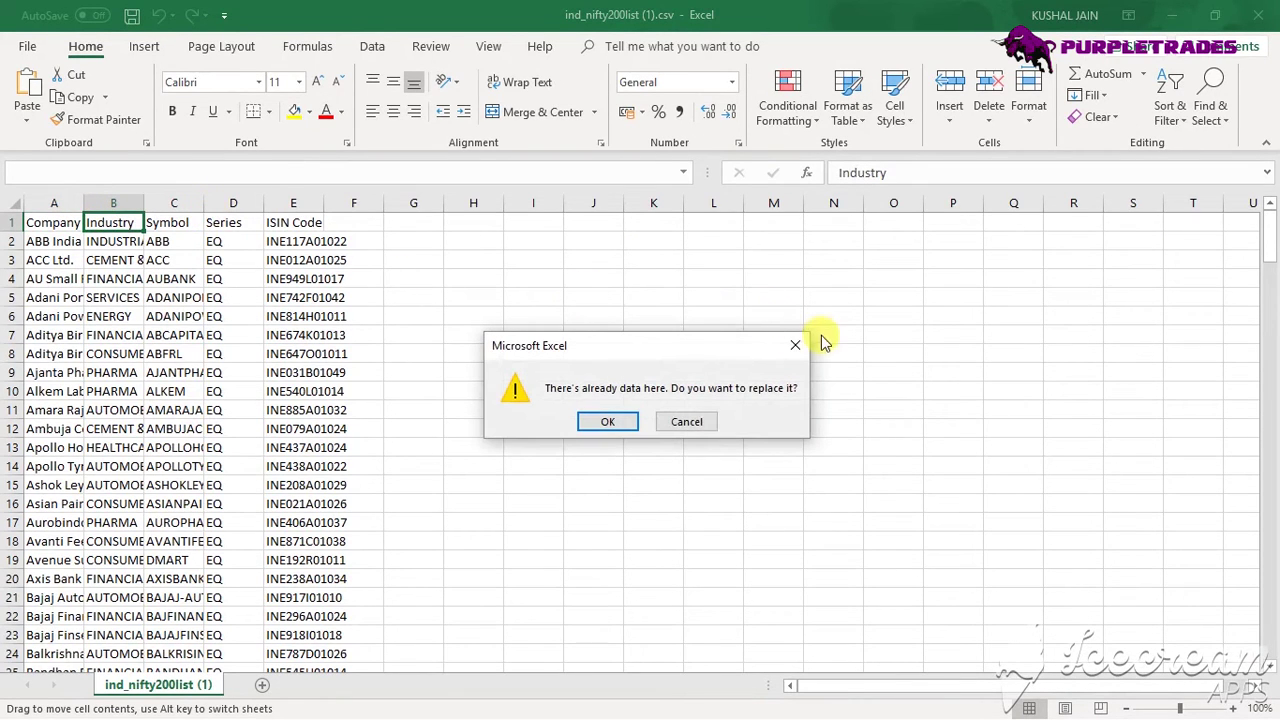
click(795, 345)
drag(204, 203, 254, 204)
click(207, 239)
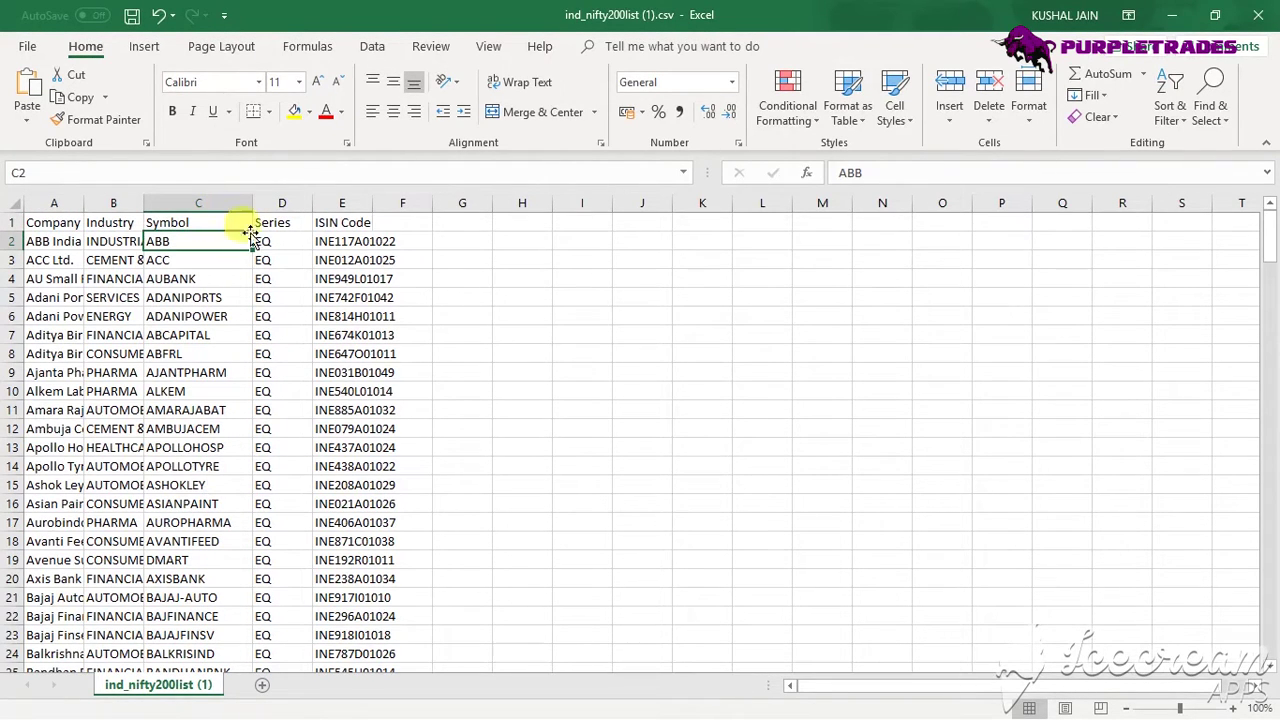
click(451, 257)
drag(205, 241, 195, 594)
key(ctrl+c)
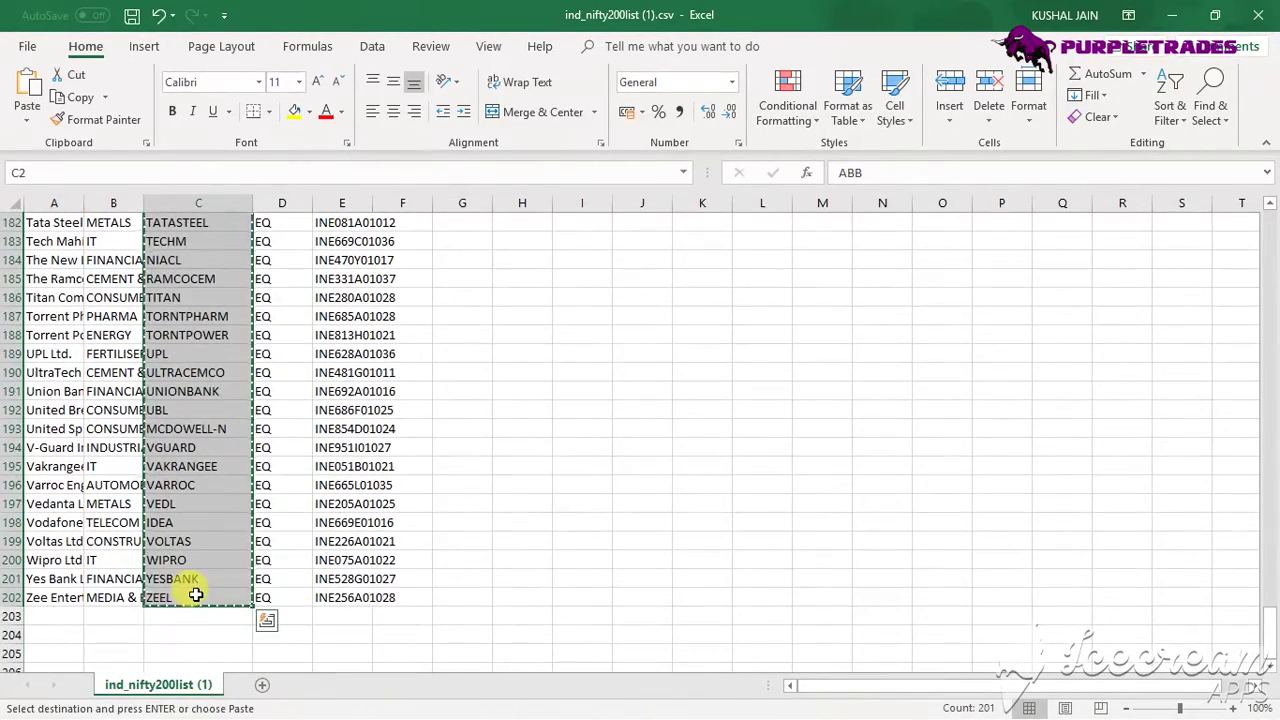
Return to the exported ticker file in Notepad, replace its contents with the copied Nifty 200 symbols and save it
click(1172, 15)
click(1170, 15)
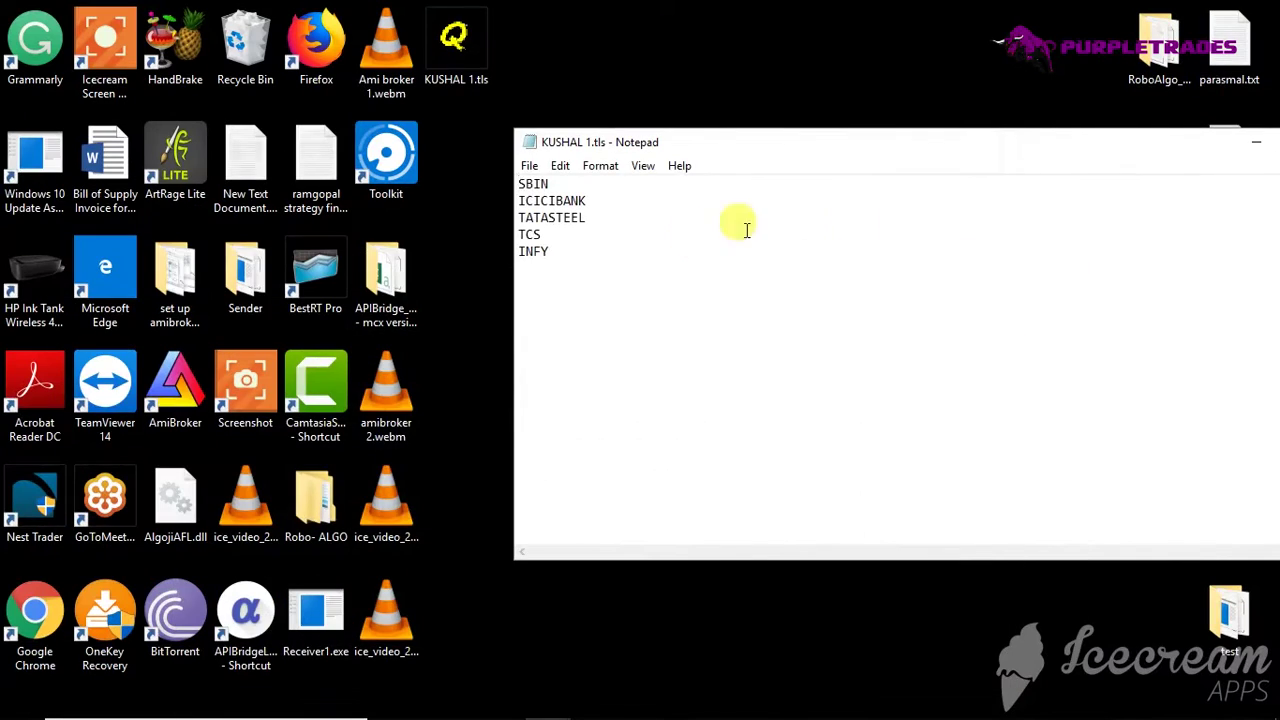
drag(520, 184, 547, 235)
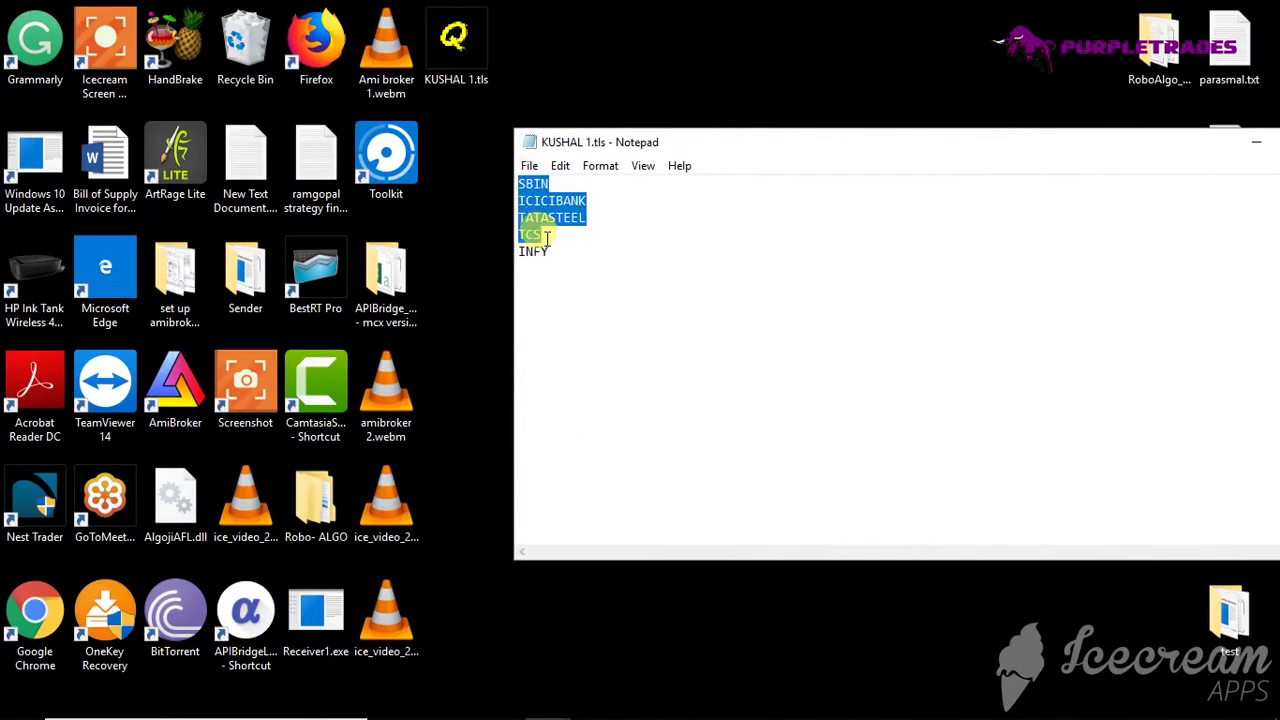
key(Delete)
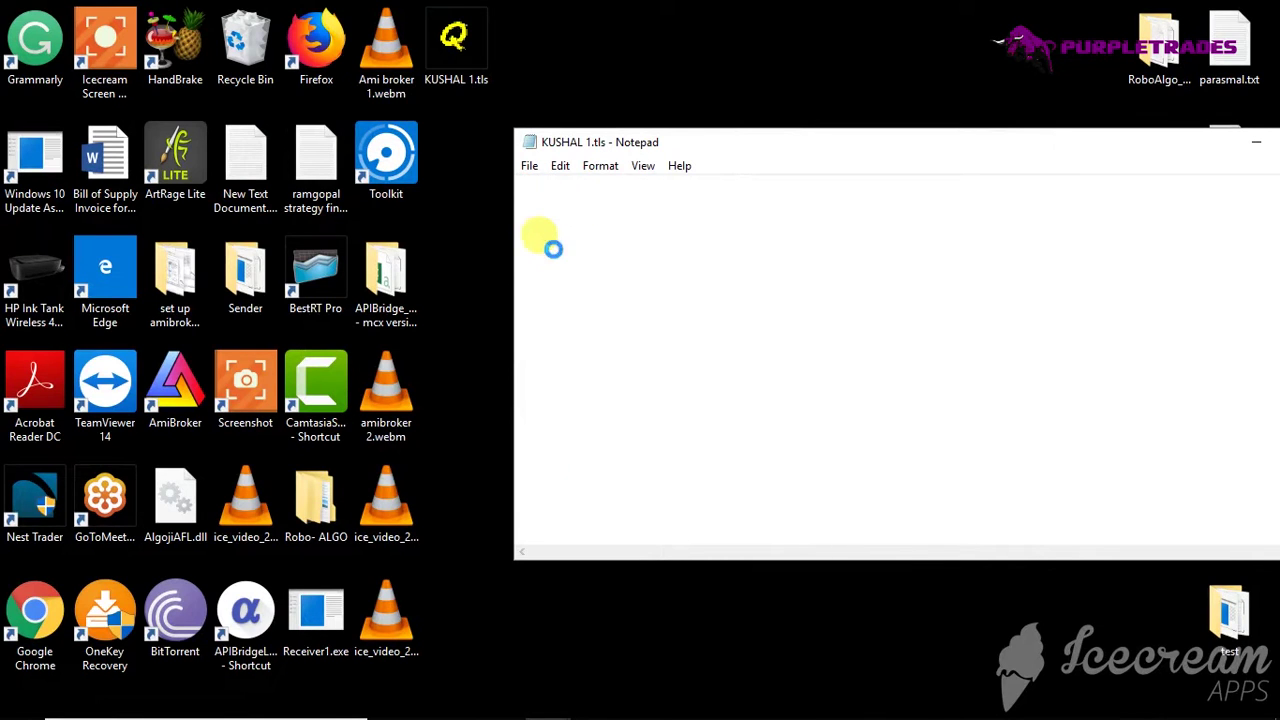
key(ctrl+v)
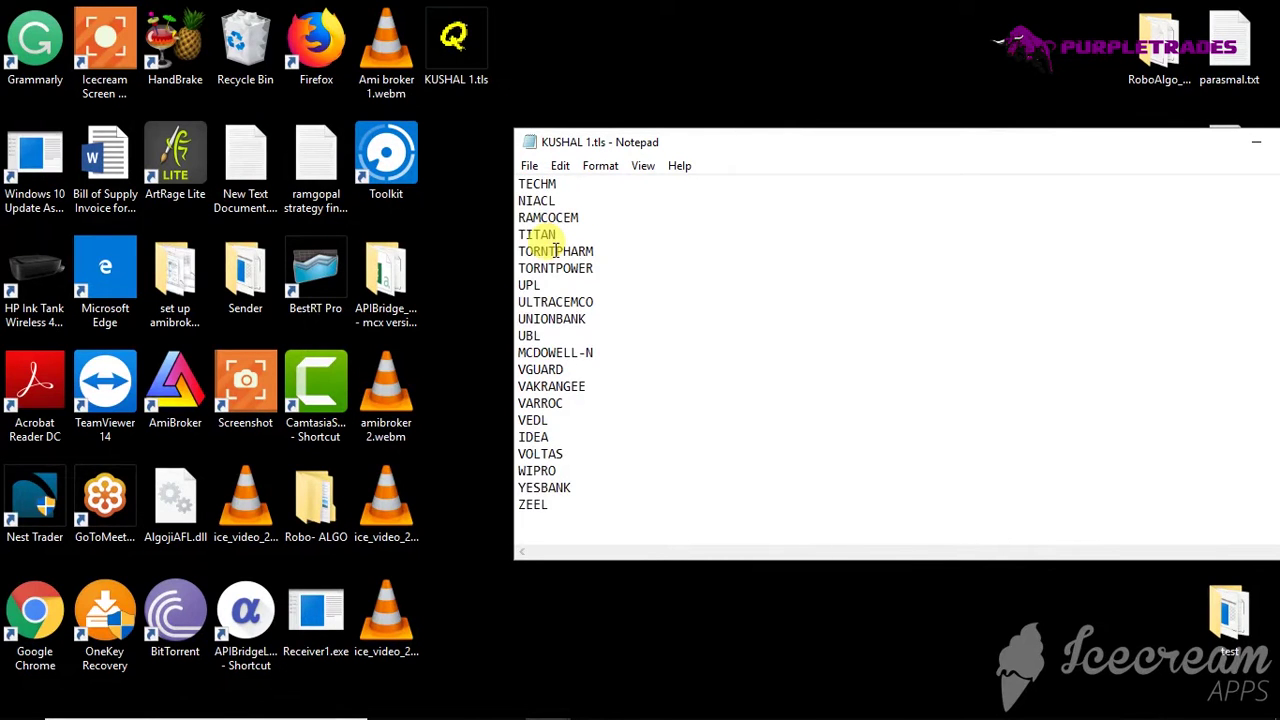
click(529, 166)
click(559, 228)
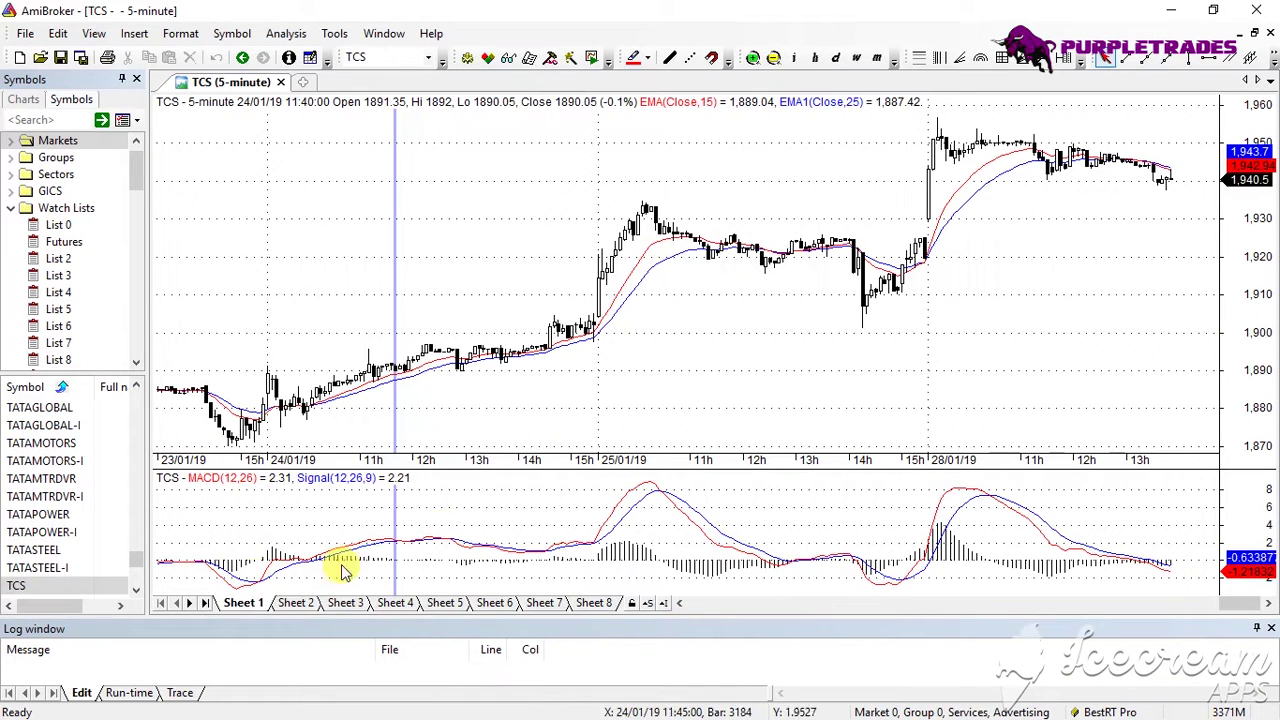
Switch to AmiBroker and import the edited ticker file from the desktop into the custom watch list
drag(134, 163, 138, 340)
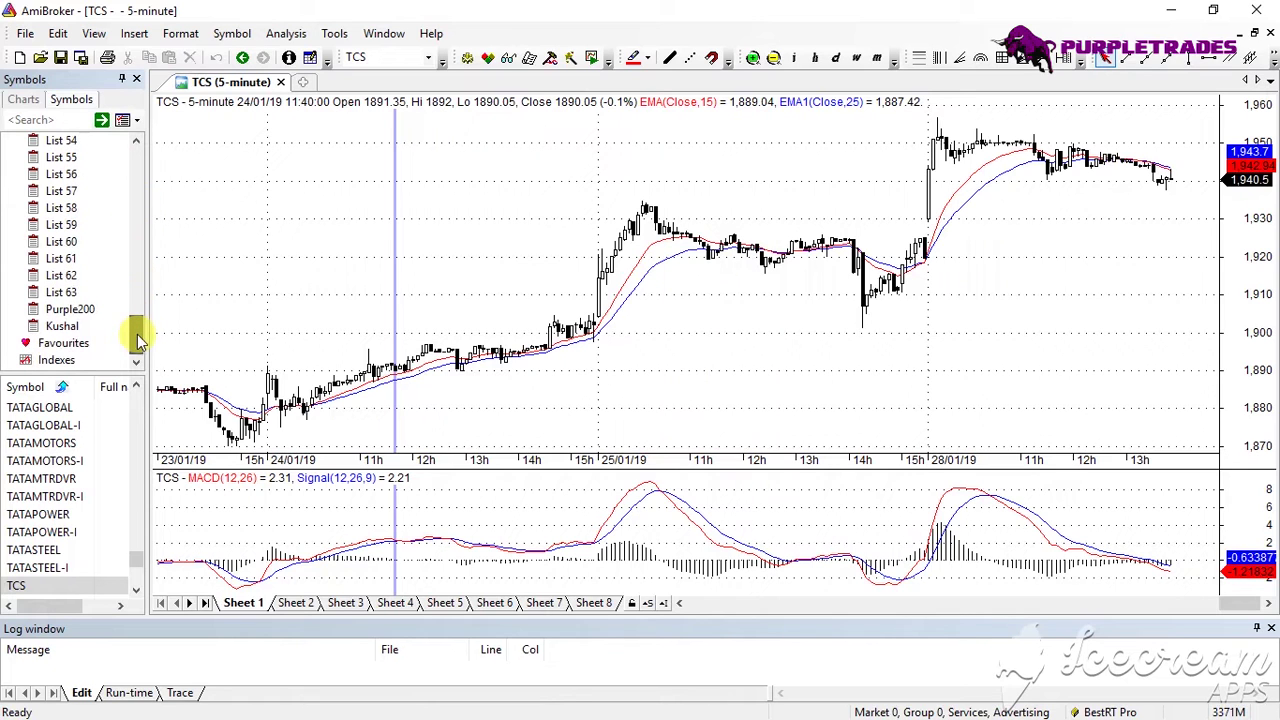
right_click(70, 333)
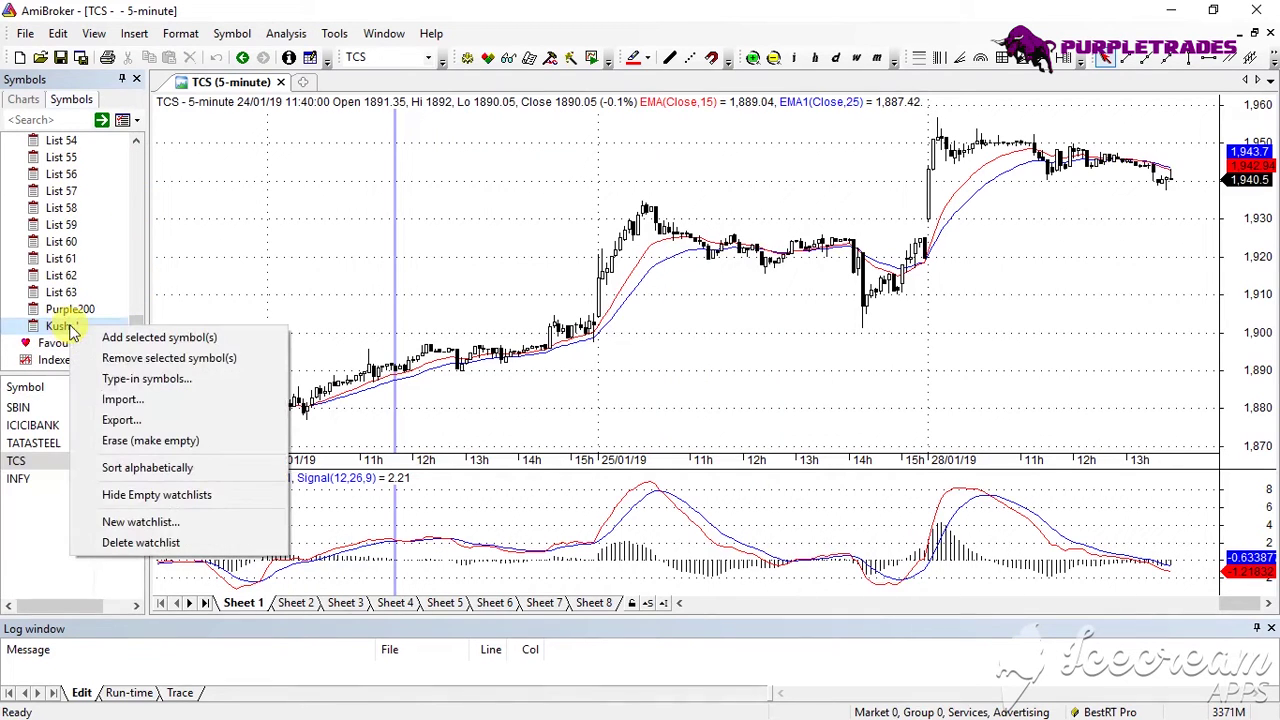
click(112, 400)
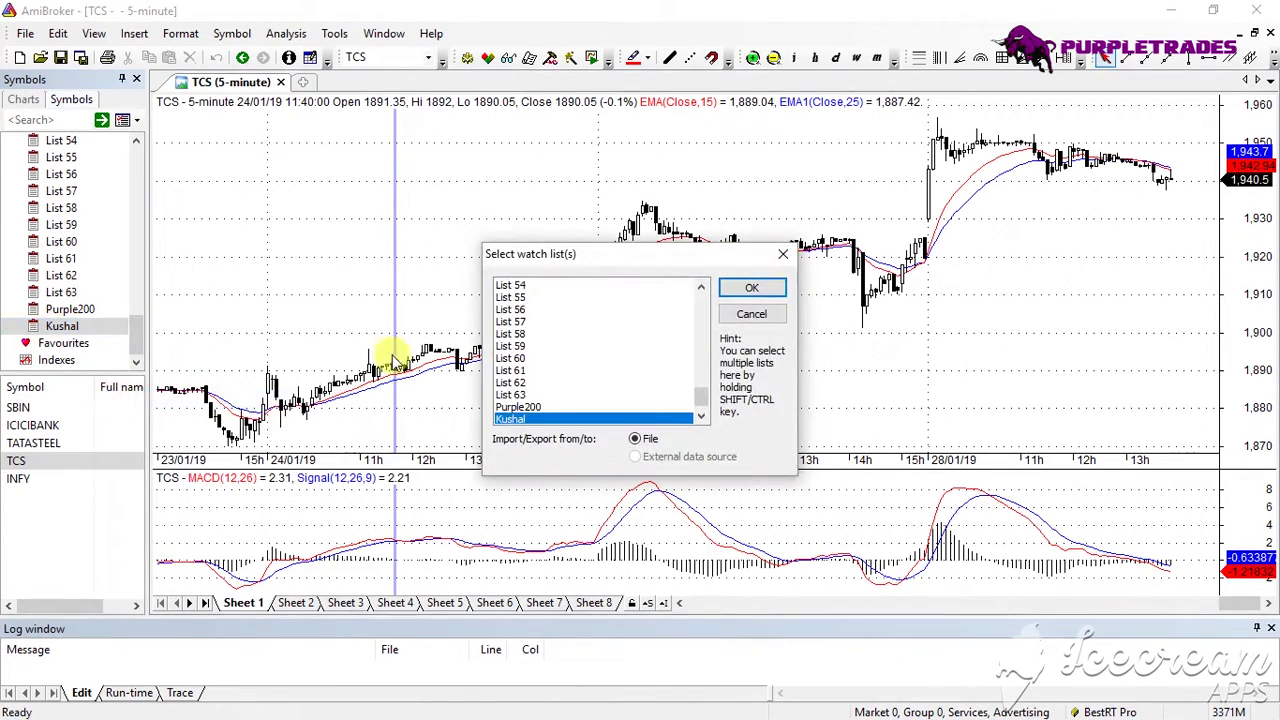
click(754, 288)
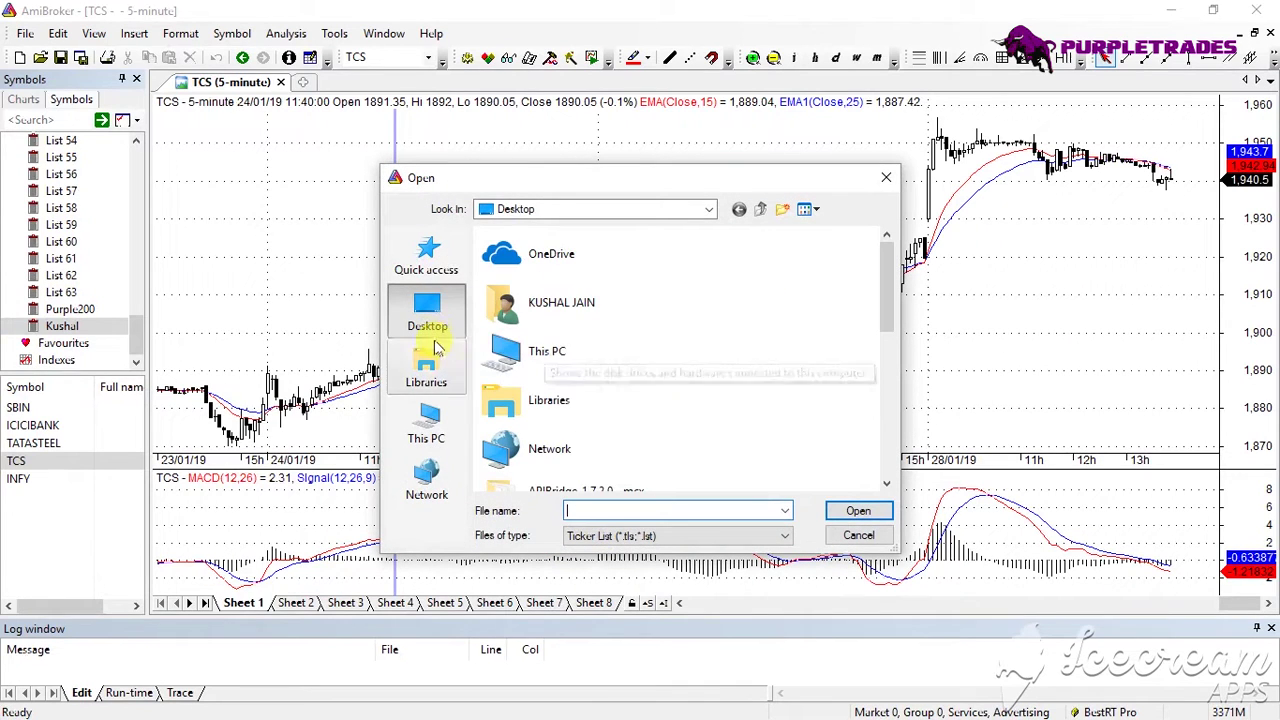
scroll(677, 346, down, 5)
click(535, 470)
click(858, 512)
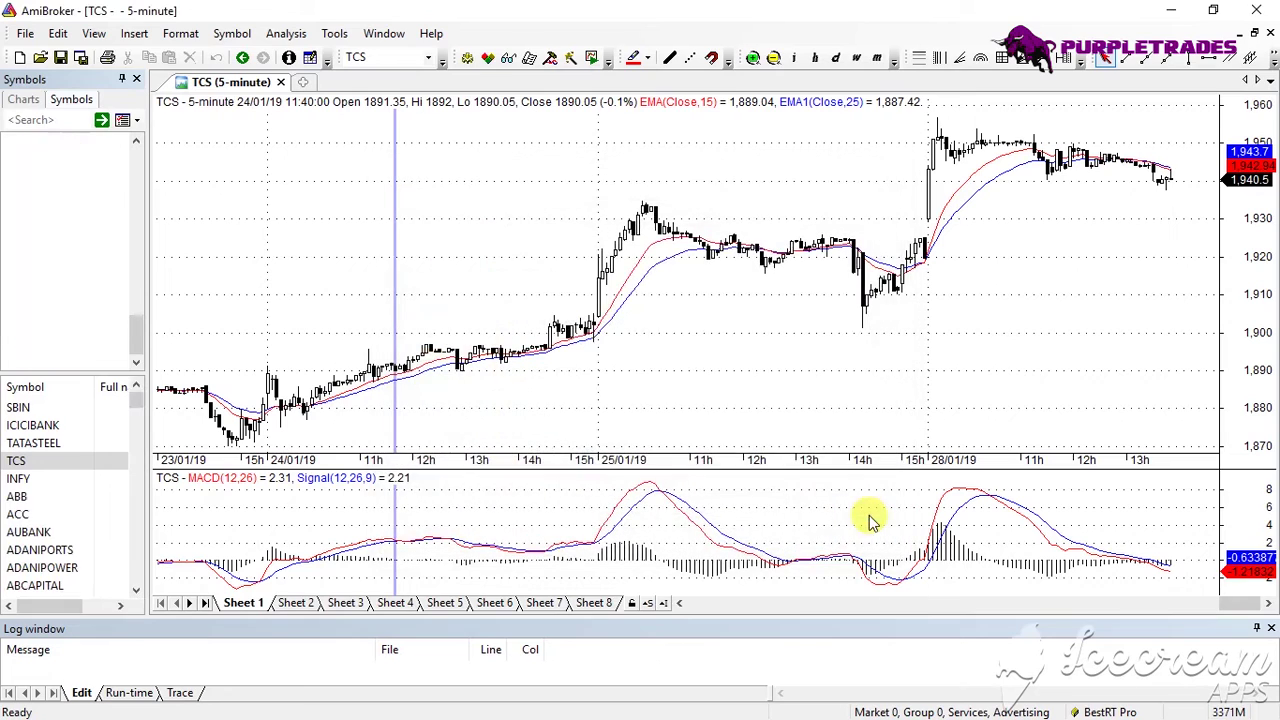
Browse the charts of the imported symbols one by one, going up the watch list from YESBANK to JSWENERGY
drag(136, 400, 134, 577)
click(42, 570)
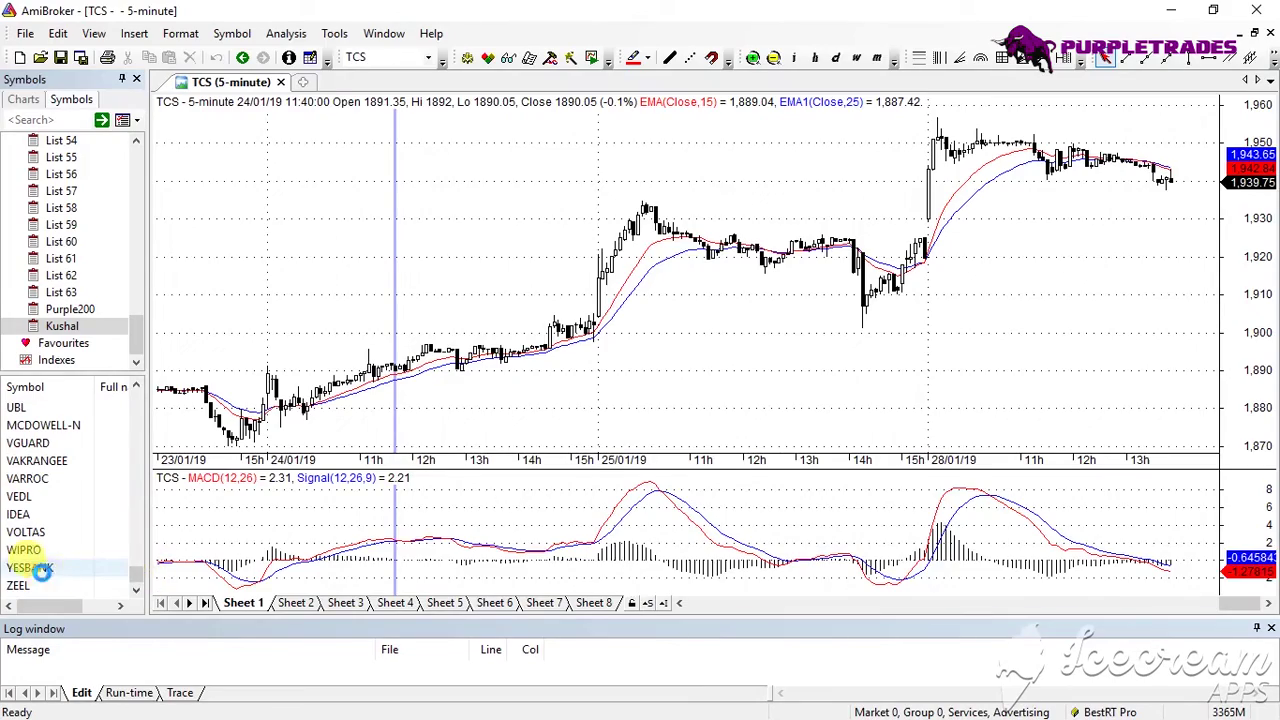
key(Up)
key(Up)
key(Up)
key(Up)
key(Up)
key(Up)
key(Up)
key(Up)
key(Up)
key(Up)
key(Up)
key(Up)
key(Up)
key(Up)
key(Up)
key(Up)
key(Up)
key(Up)
key(Up)
key(Up)
key(Up)
key(Up)
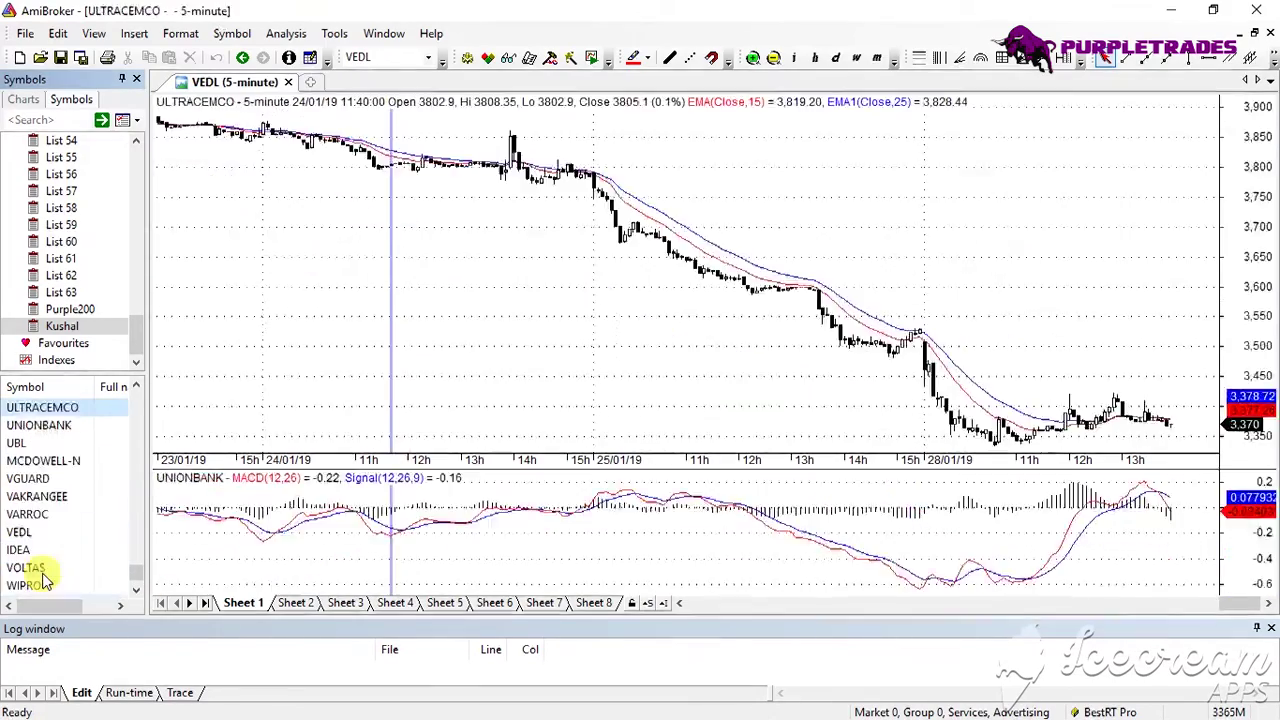
key(Up)
key(Up)
key(Up)
key(Up)
key(Up)
key(Up)
key(Up)
key(Up)
key(Up)
key(Up)
key(Up)
key(Up)
key(Up)
key(Up)
key(Up)
key(Up)
key(Up)
key(Up)
key(Up)
key(Up)
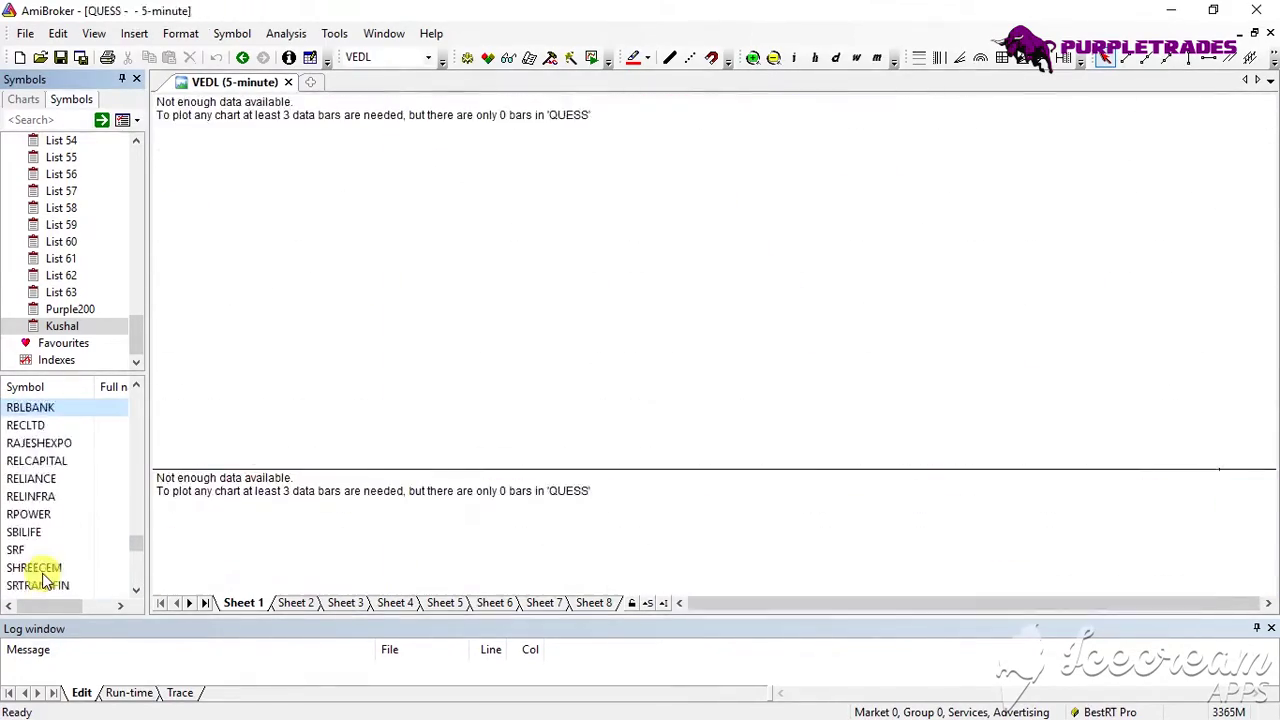
key(Up)
key(Up)
key(Up)
key(Up)
key(Up)
key(Up)
key(Up)
key(Up)
key(Up)
key(Up)
key(Up)
key(Up)
key(Up)
key(Up)
key(Up)
key(Up)
key(Up)
key(Up)
key(Up)
key(Up)
key(Up)
key(Up)
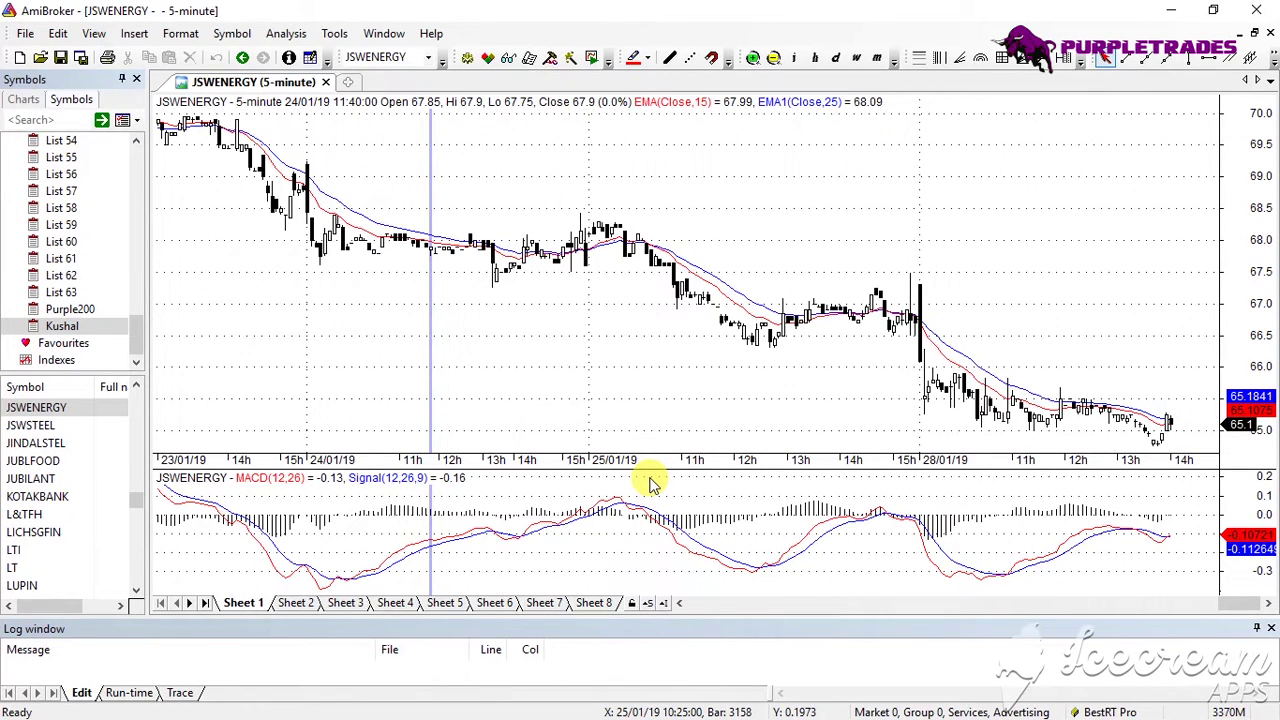
Open the JSWENERGY price chart's formula for editing and start a new blank formula file
right_click(547, 192)
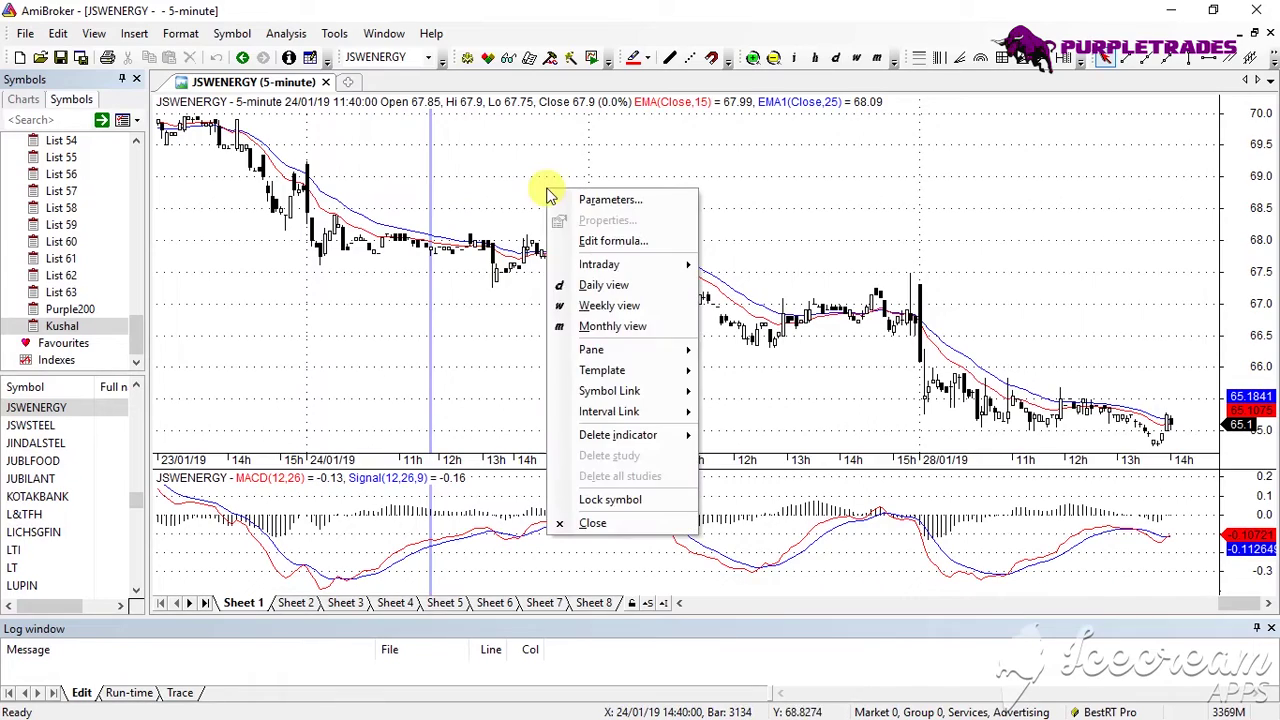
click(583, 243)
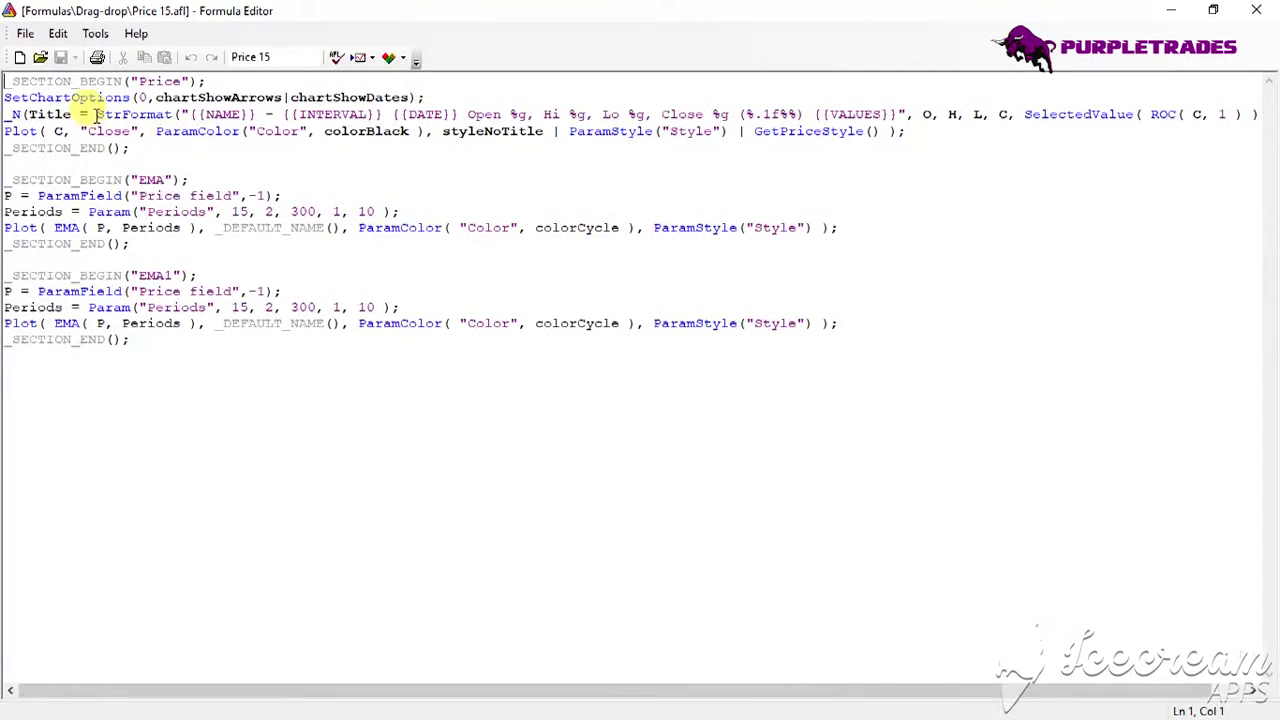
click(19, 58)
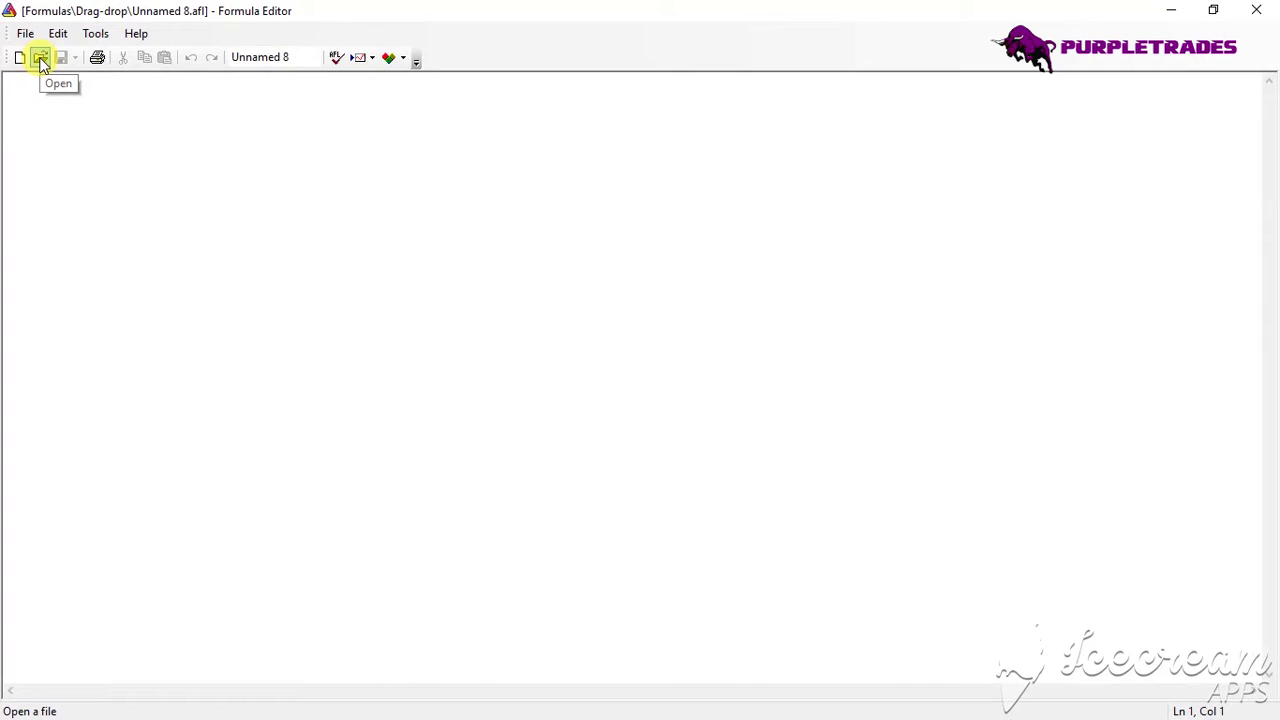
Open the formula "ema with auto exposure 1.afl" from the latest afl folder on drive D, apply it to the chart and close the editor
click(40, 60)
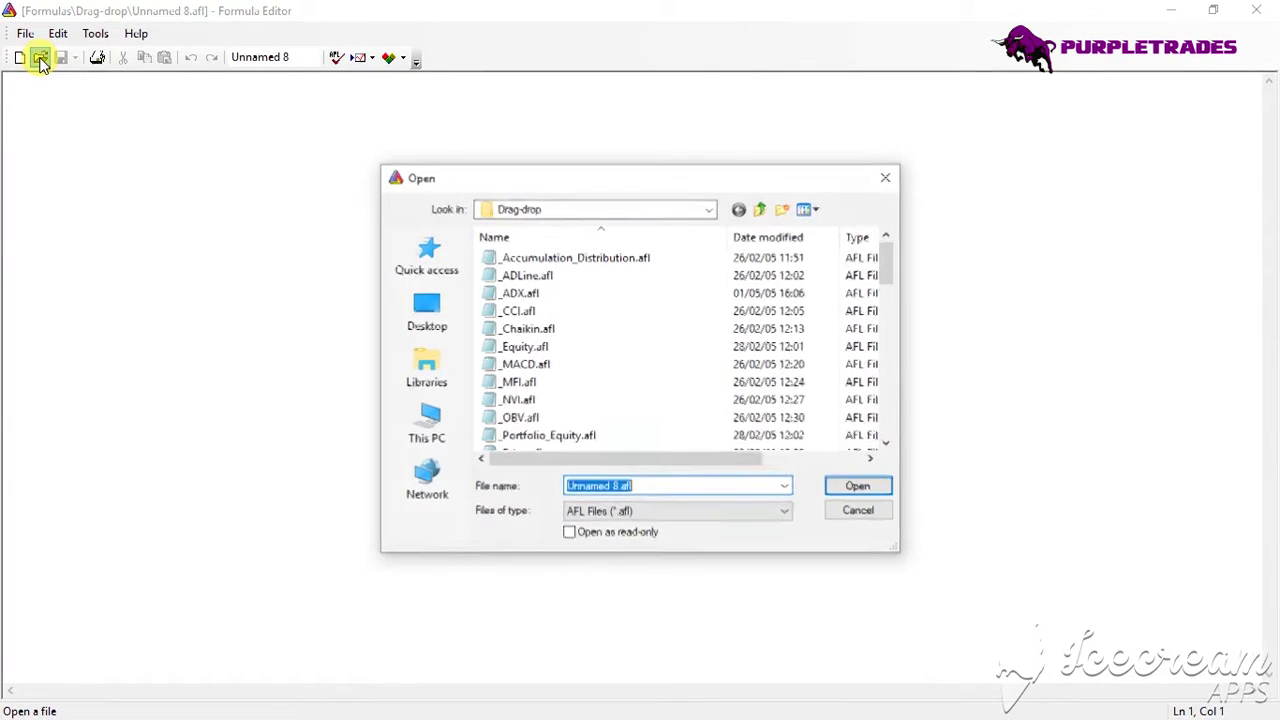
click(440, 432)
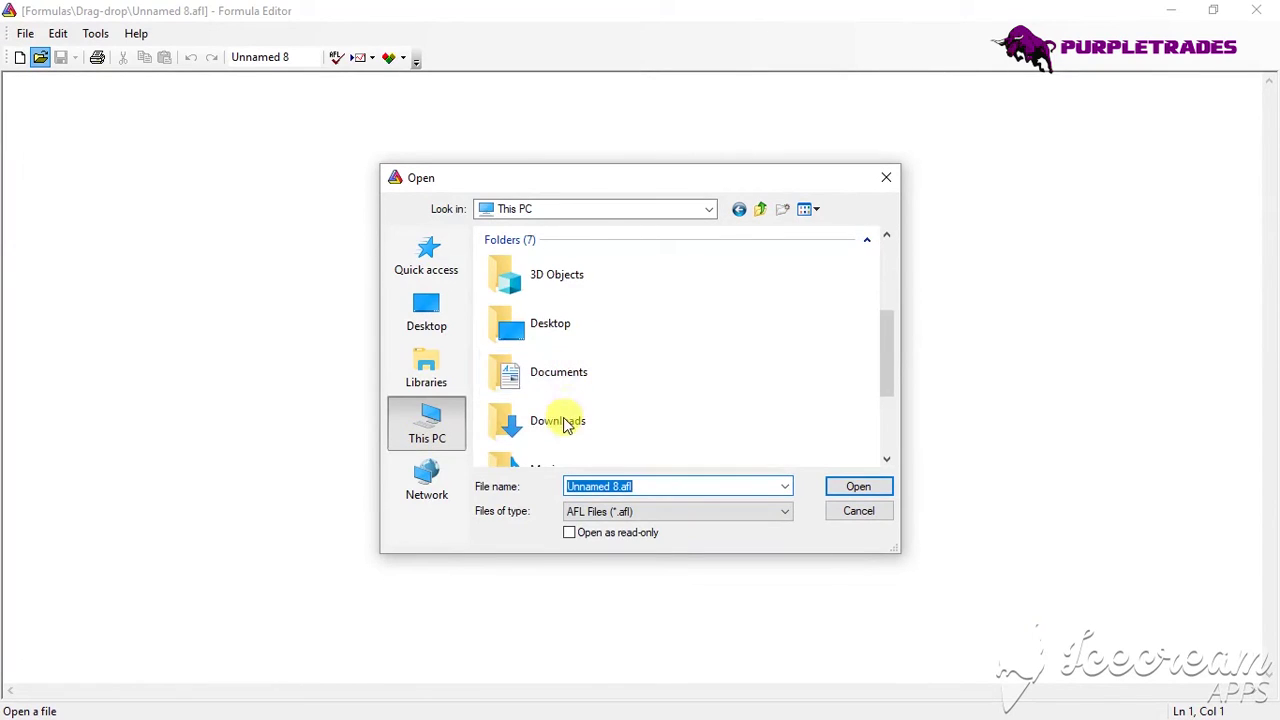
drag(885, 308, 888, 398)
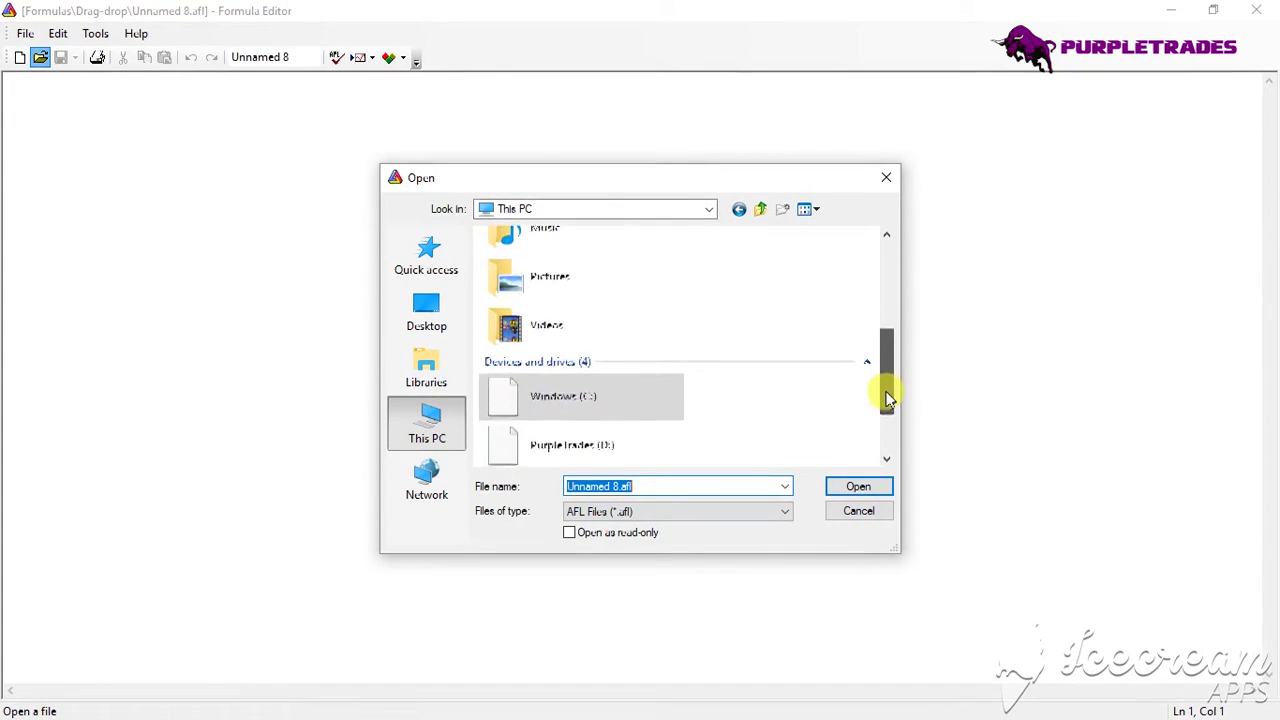
double_click(557, 430)
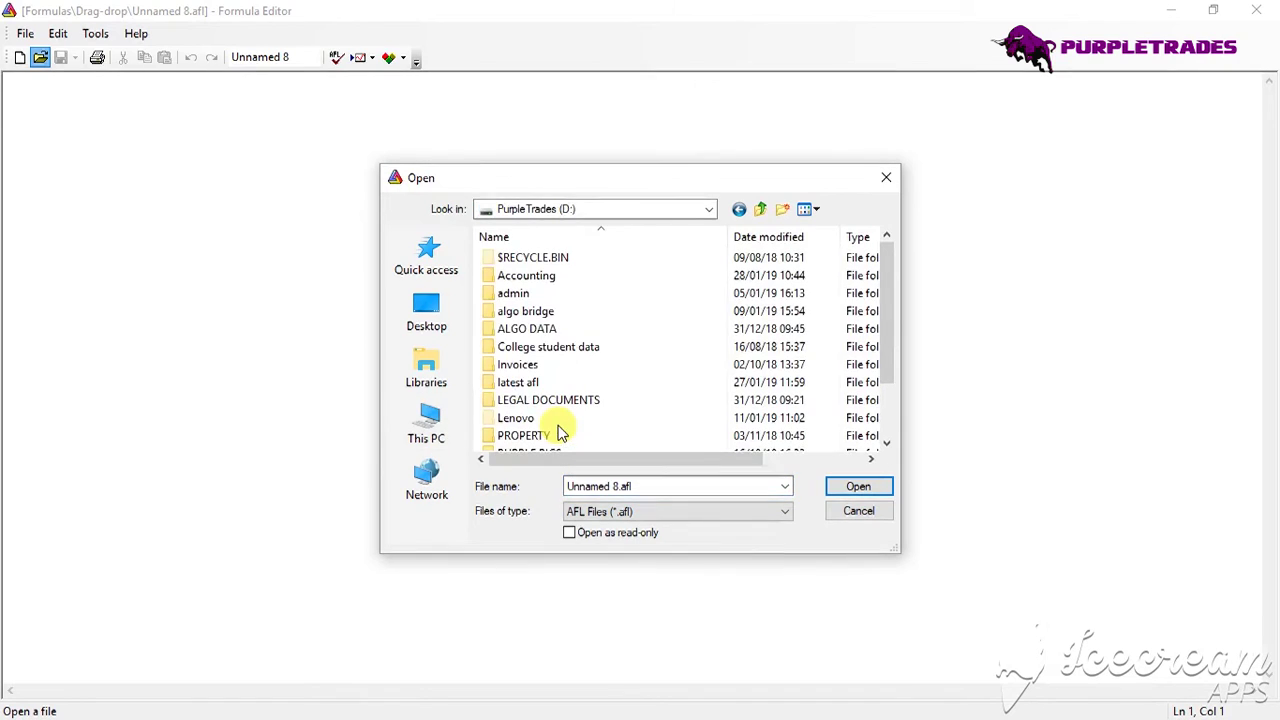
double_click(518, 382)
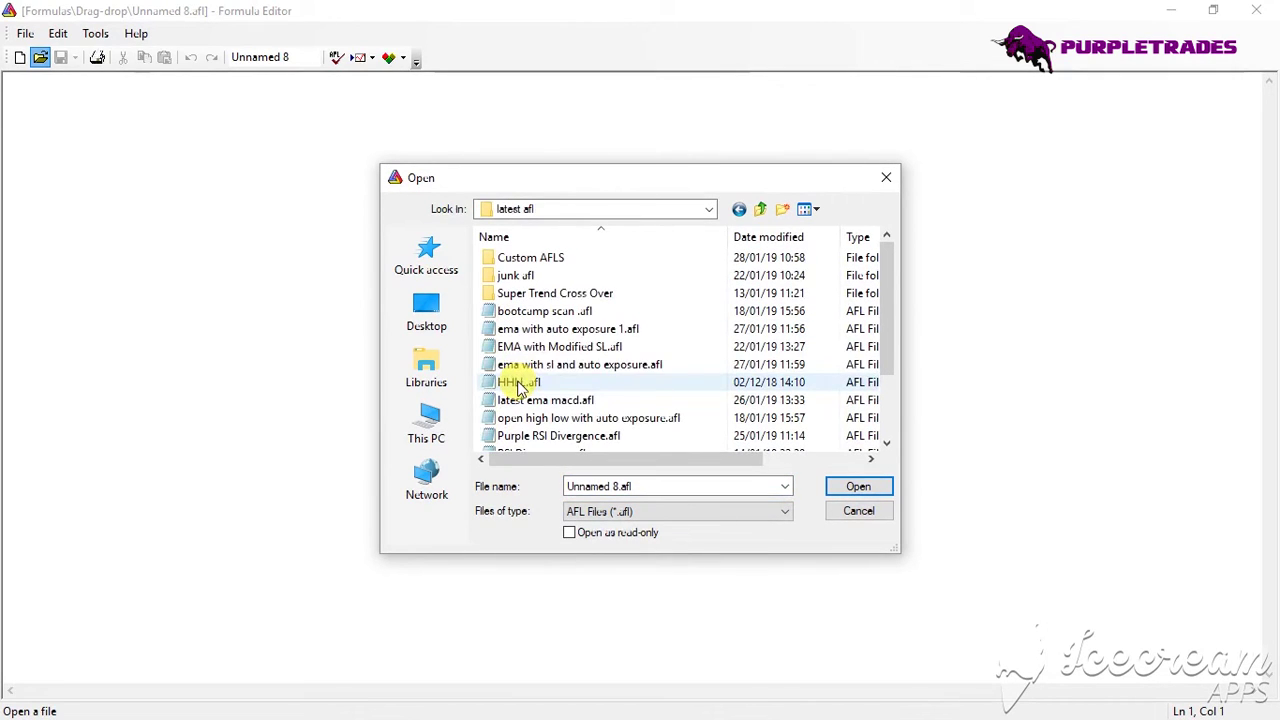
click(548, 330)
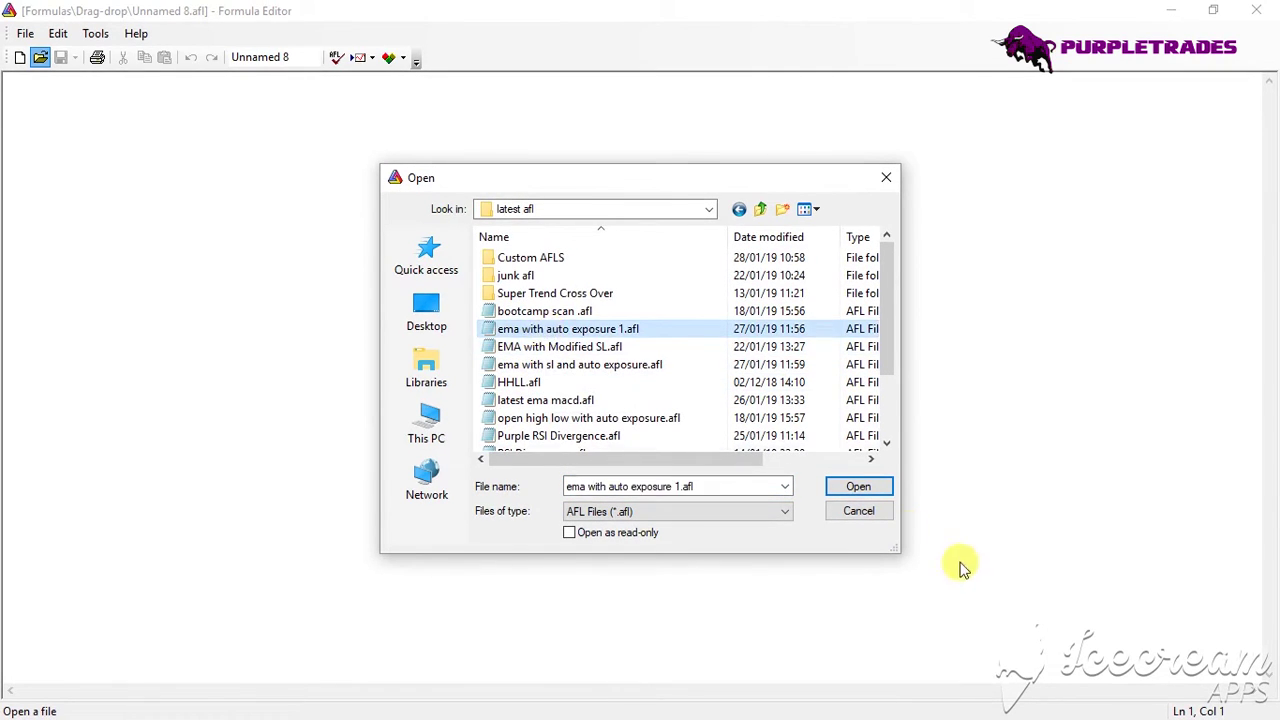
click(872, 486)
click(357, 57)
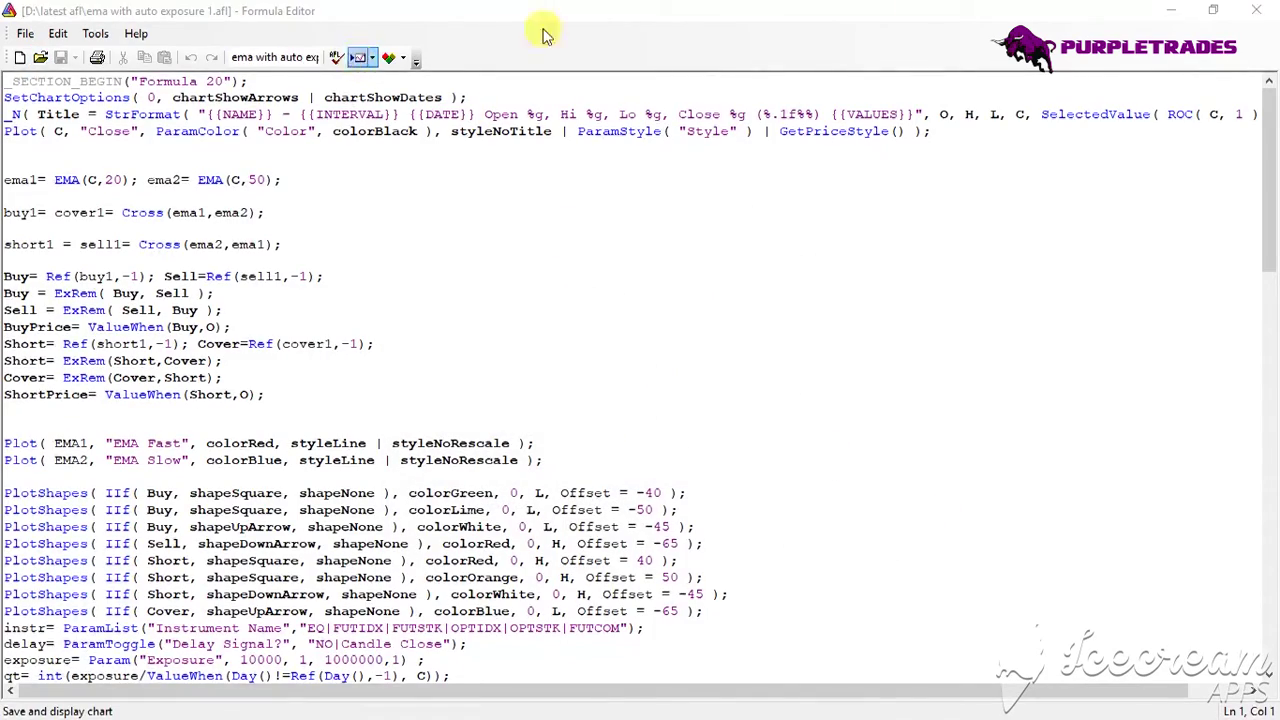
click(1256, 10)
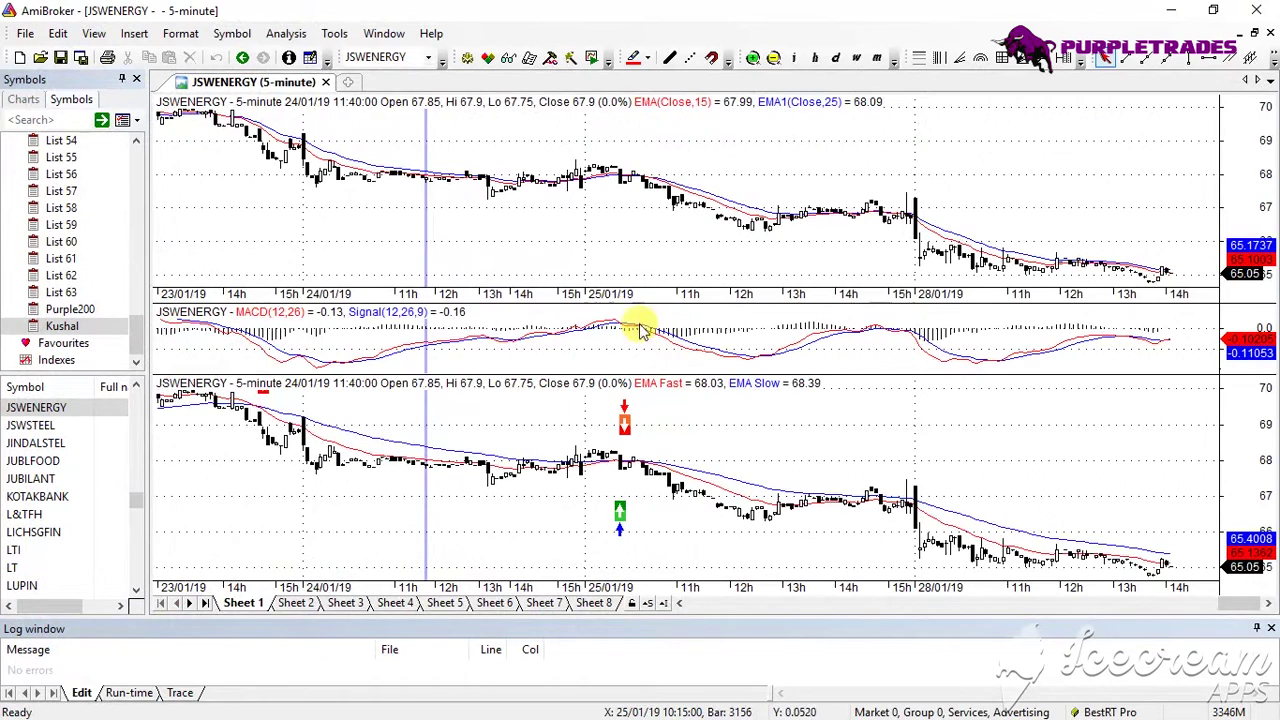
Close the upper EMA price pane and the MACD pane, keeping only the EMA Fast/EMA Slow chart
right_click(589, 161)
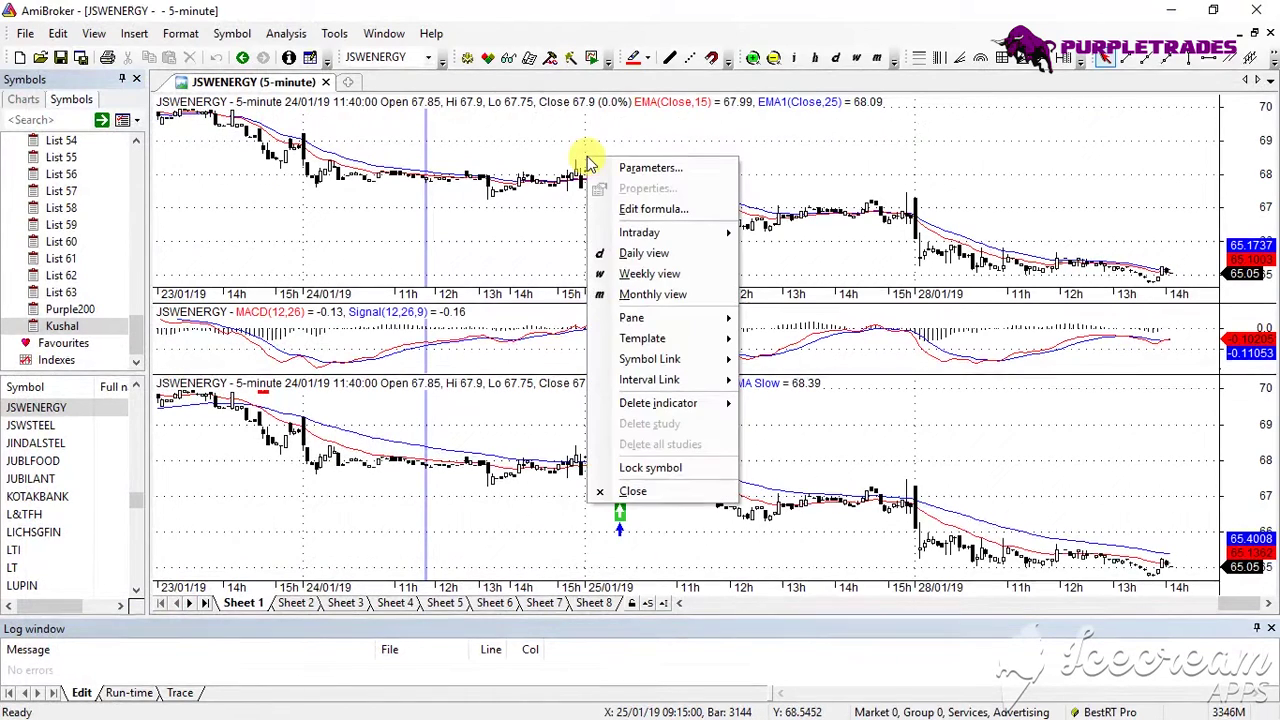
click(631, 495)
right_click(596, 162)
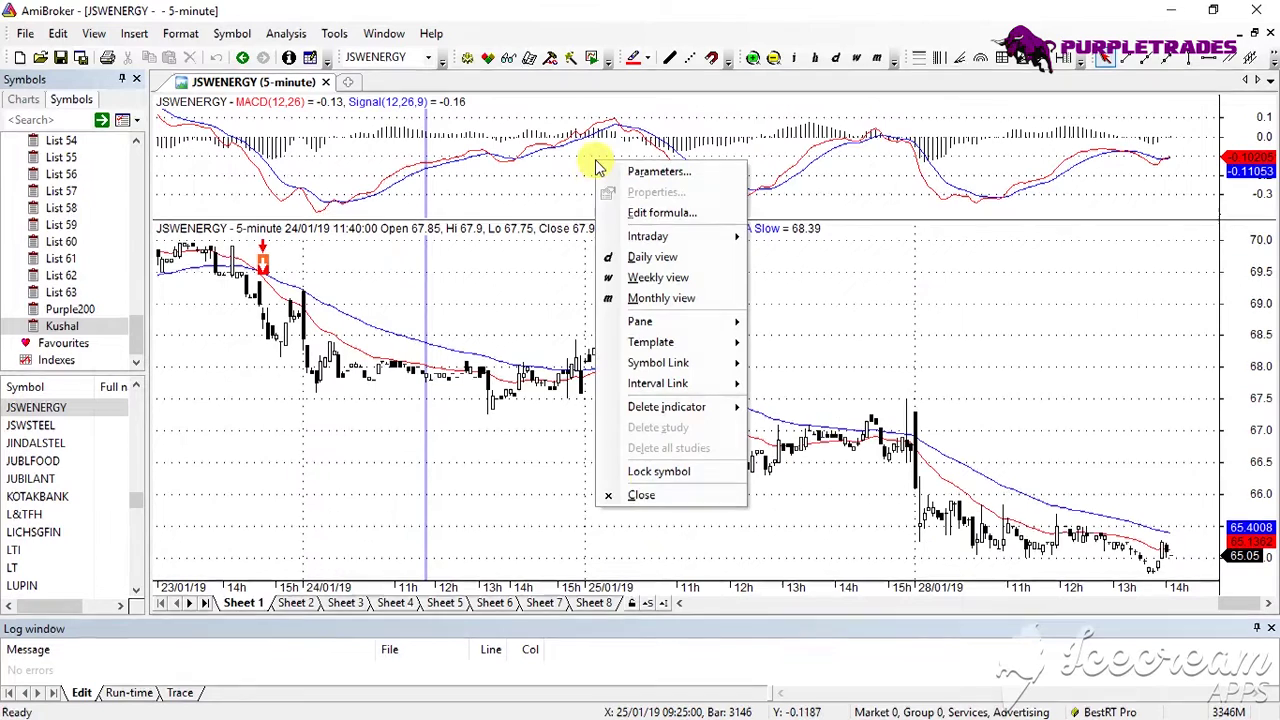
click(617, 495)
mouse_move(617, 503)
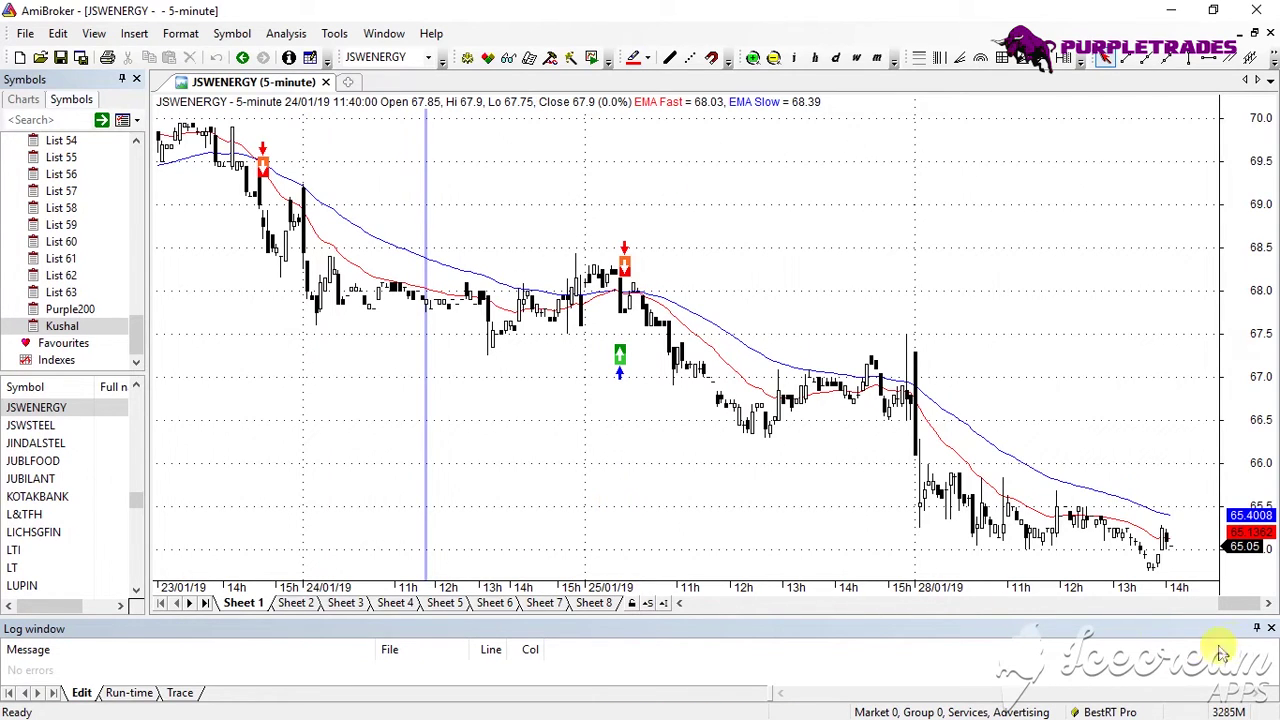
mouse_move(1238, 606)
mouse_down()
mouse_move(1189, 600)
mouse_move(1252, 603)
mouse_up()
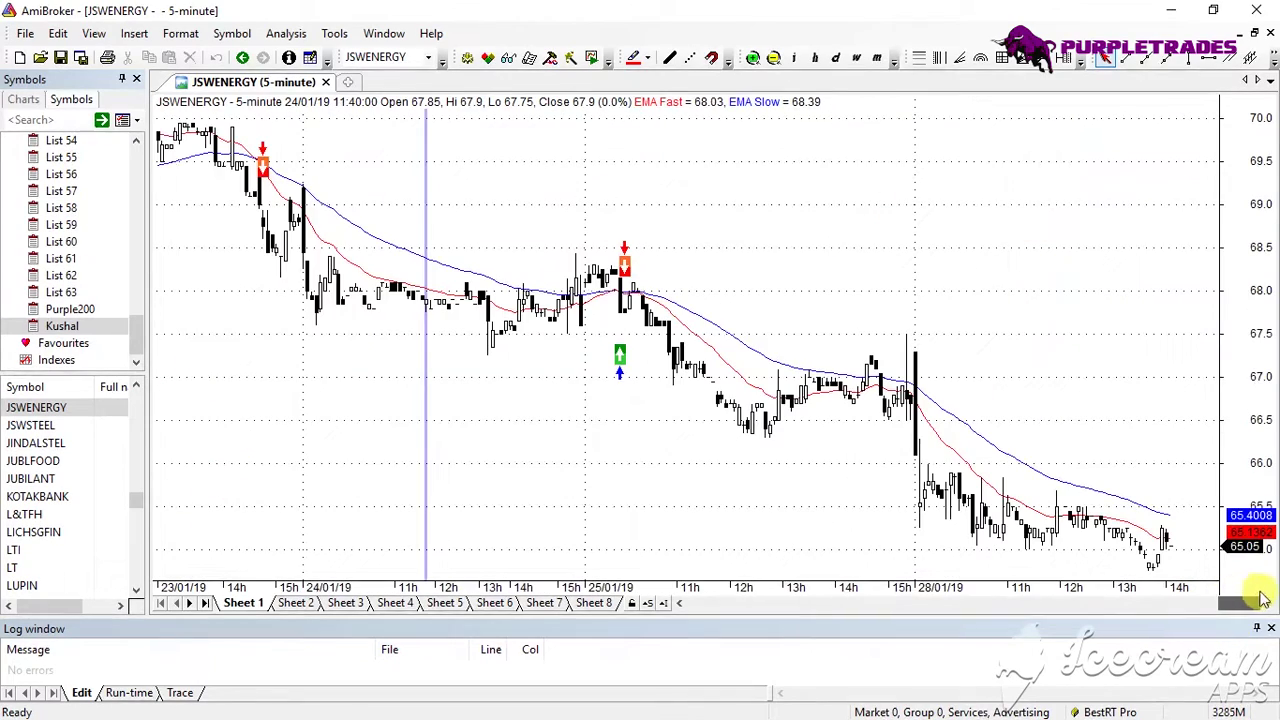
mouse_move(595, 321)
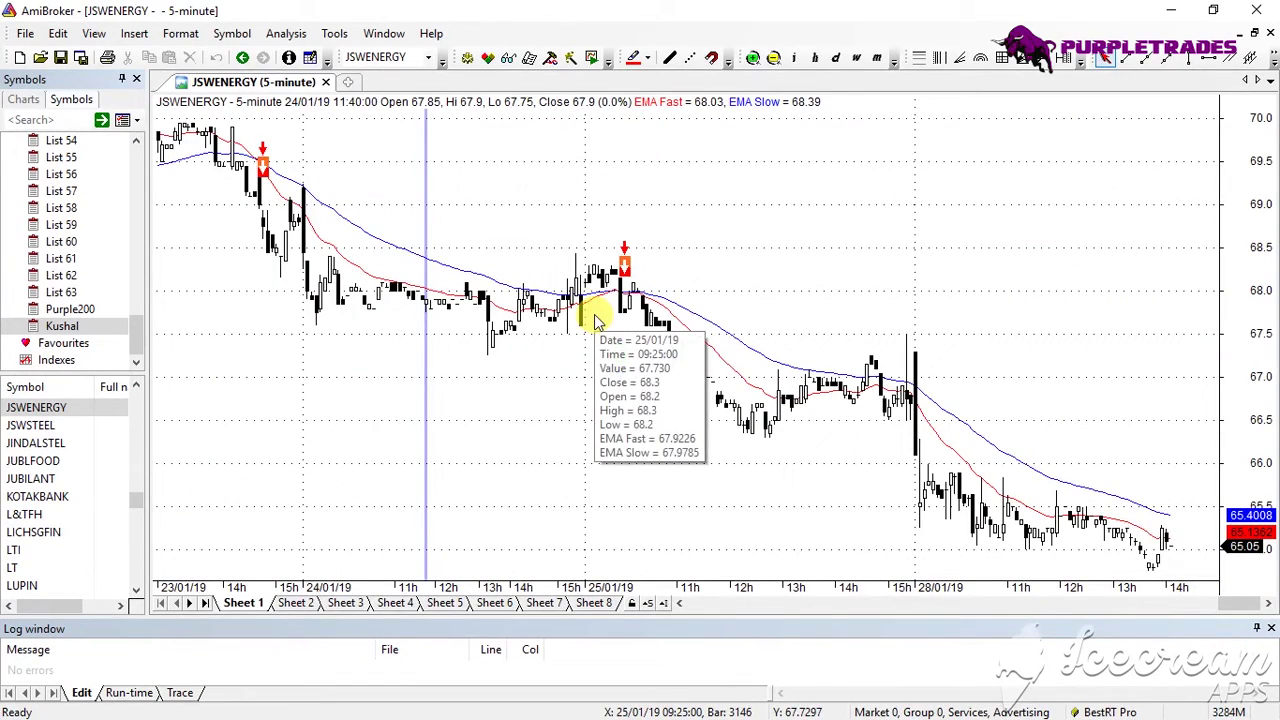
Open Old Automatic Analysis, set the range to the last 30 days and pick "ema with auto exposure 1.afl" as the formula file
click(286, 34)
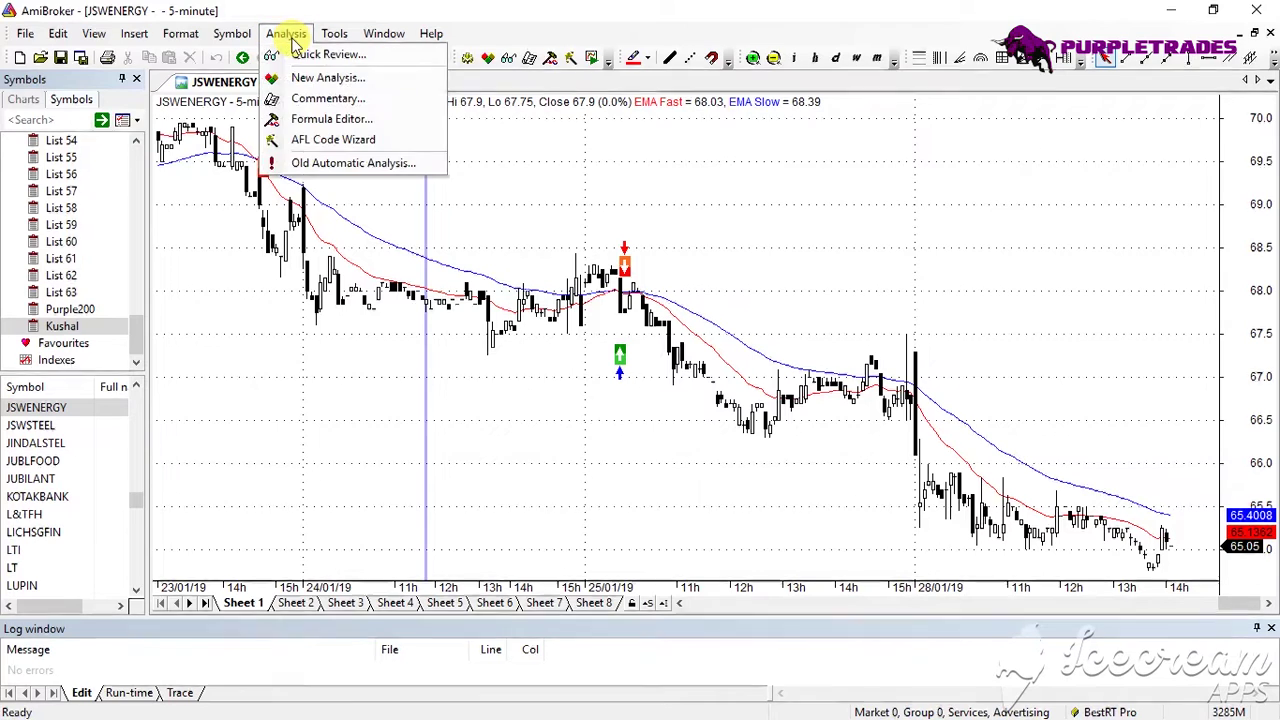
click(334, 163)
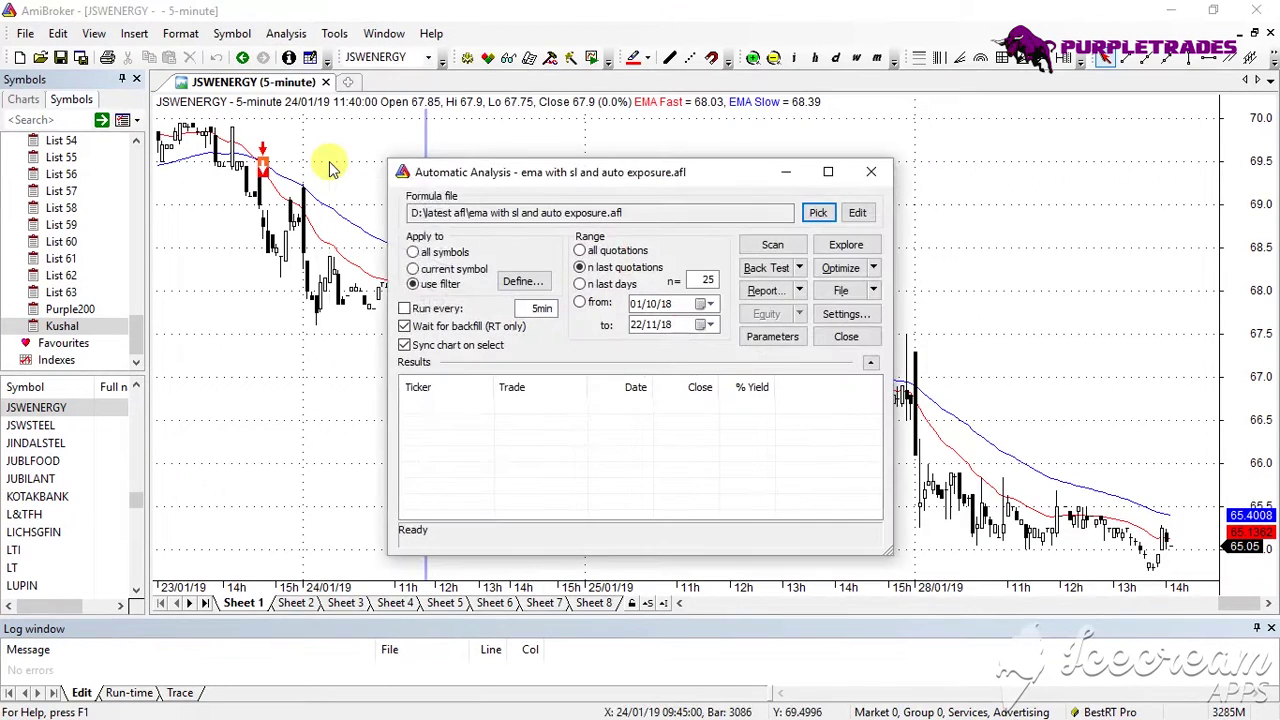
click(617, 285)
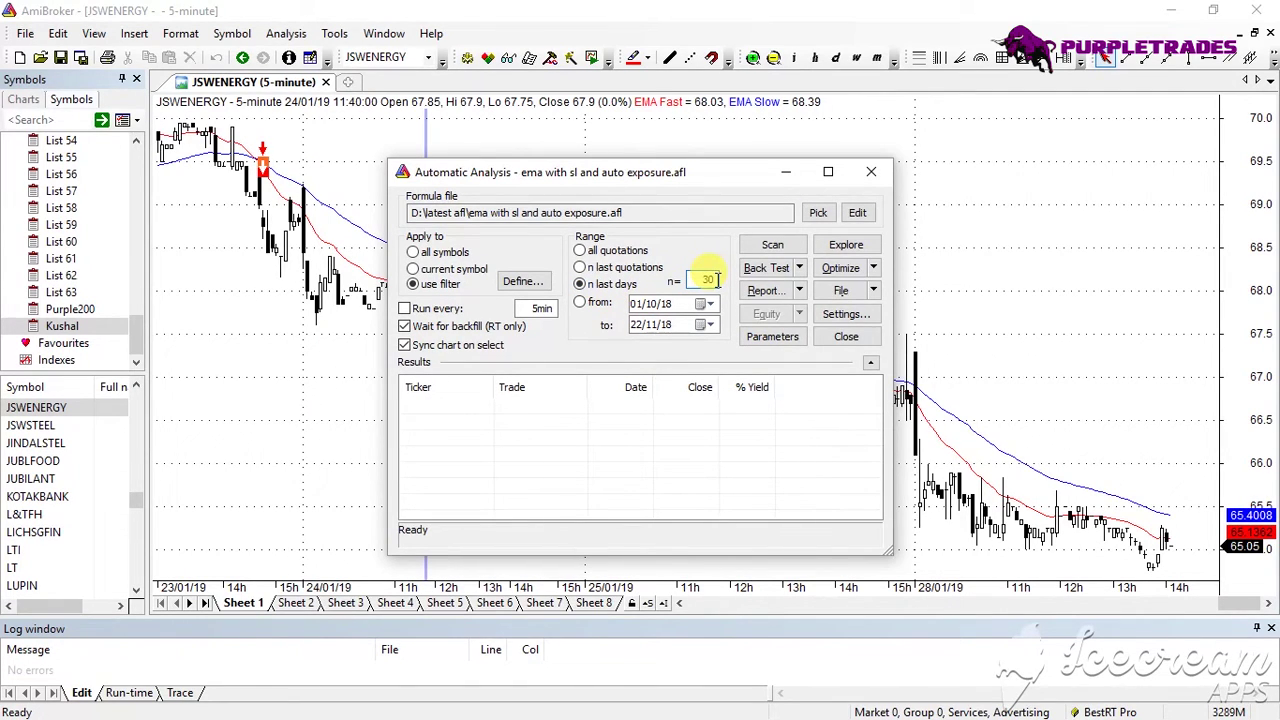
click(818, 212)
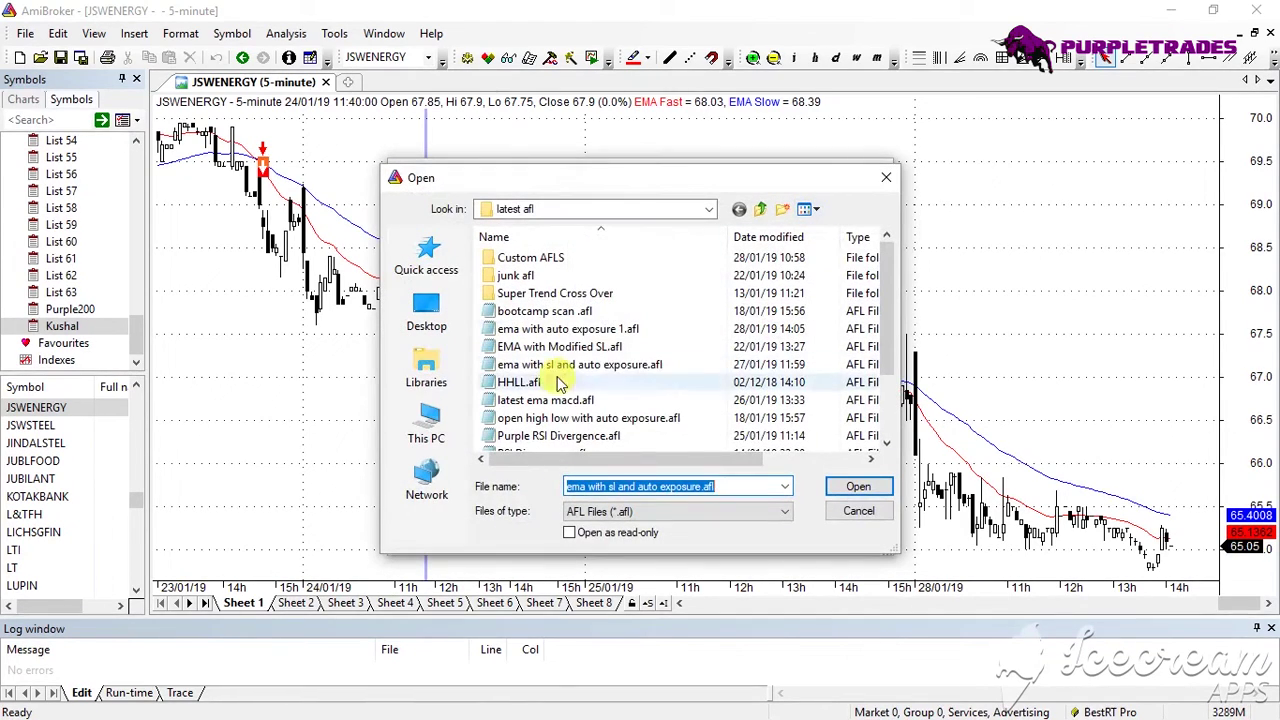
click(540, 330)
click(856, 487)
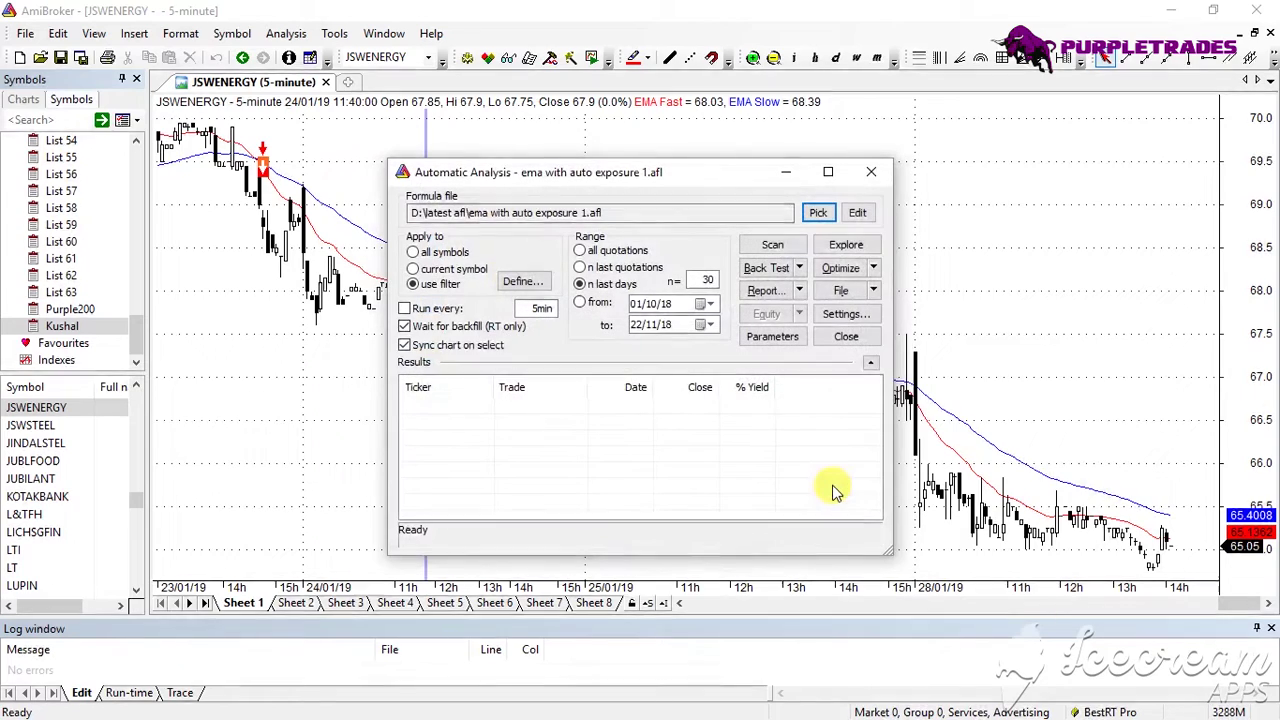
Configure the backtester settings with 5 Minute periodicity and Long and short positions, and accept them
click(830, 316)
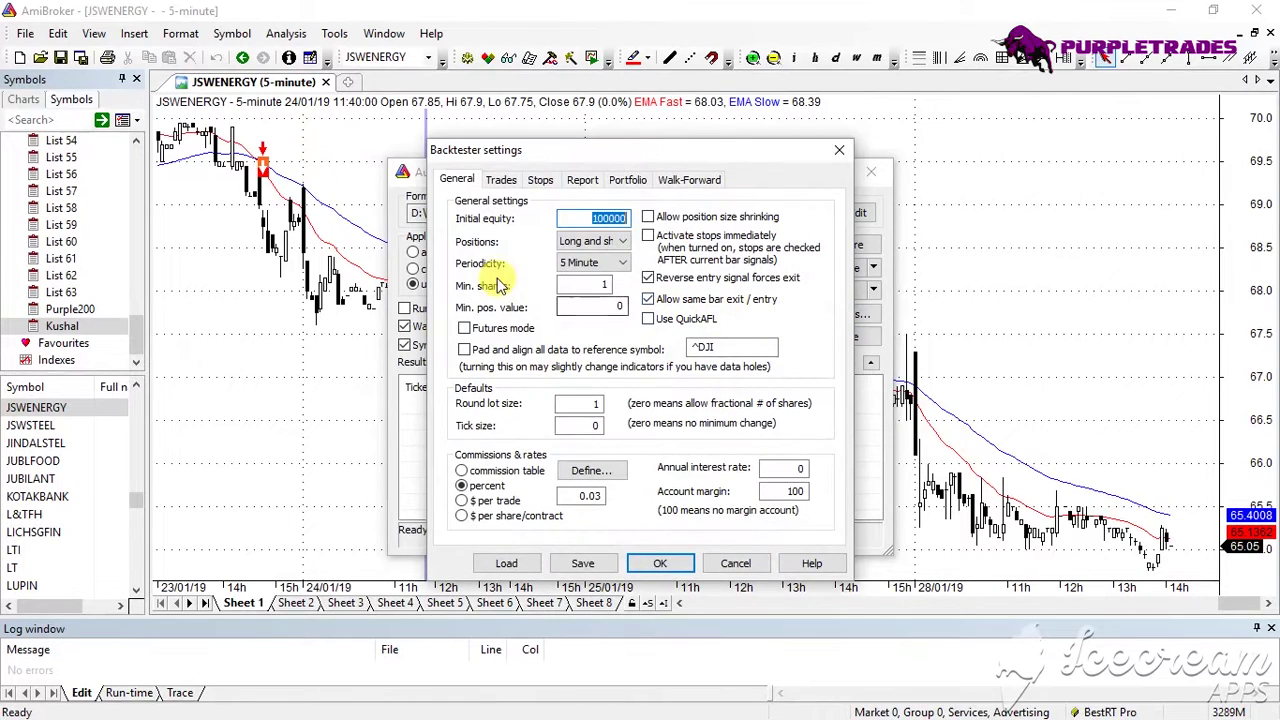
click(619, 263)
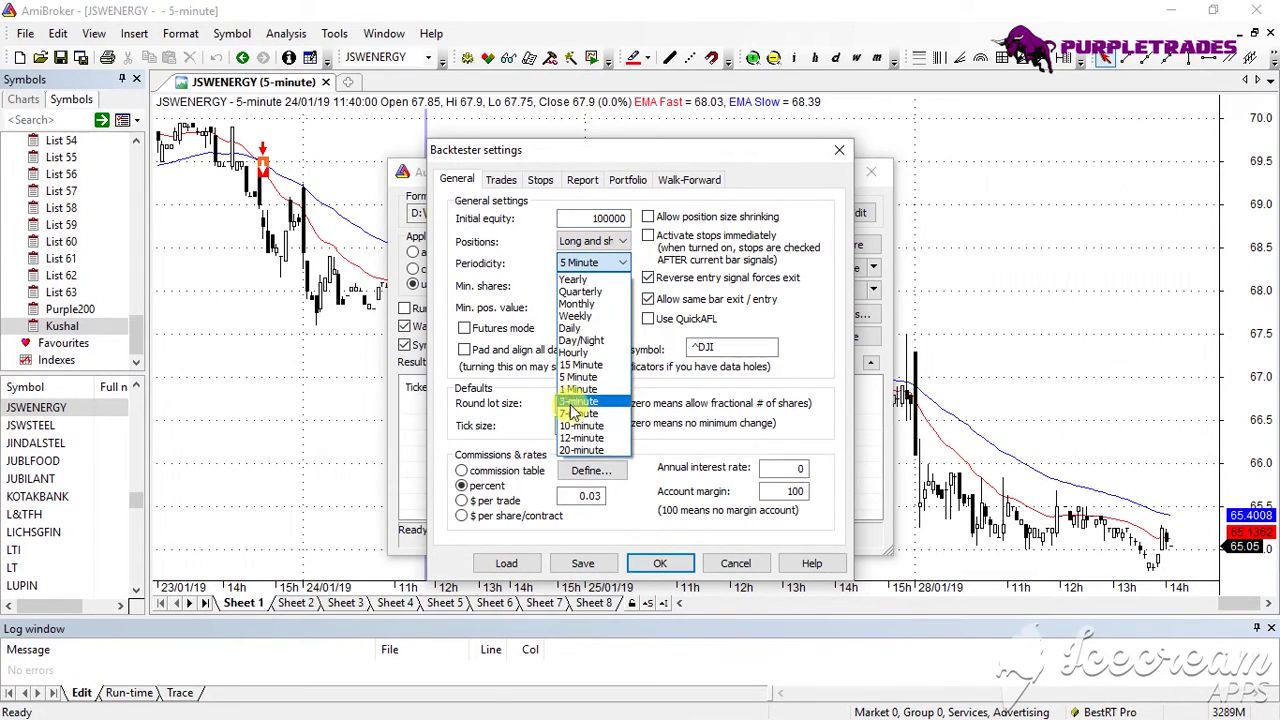
click(569, 355)
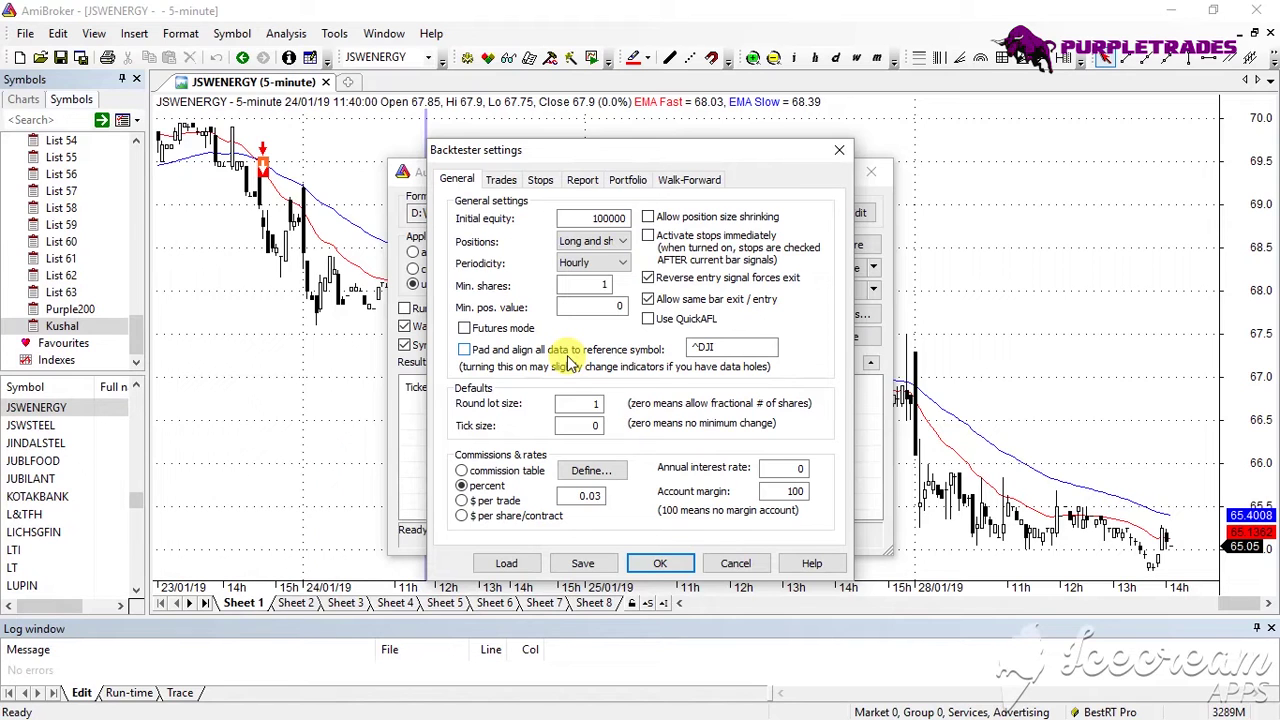
click(620, 262)
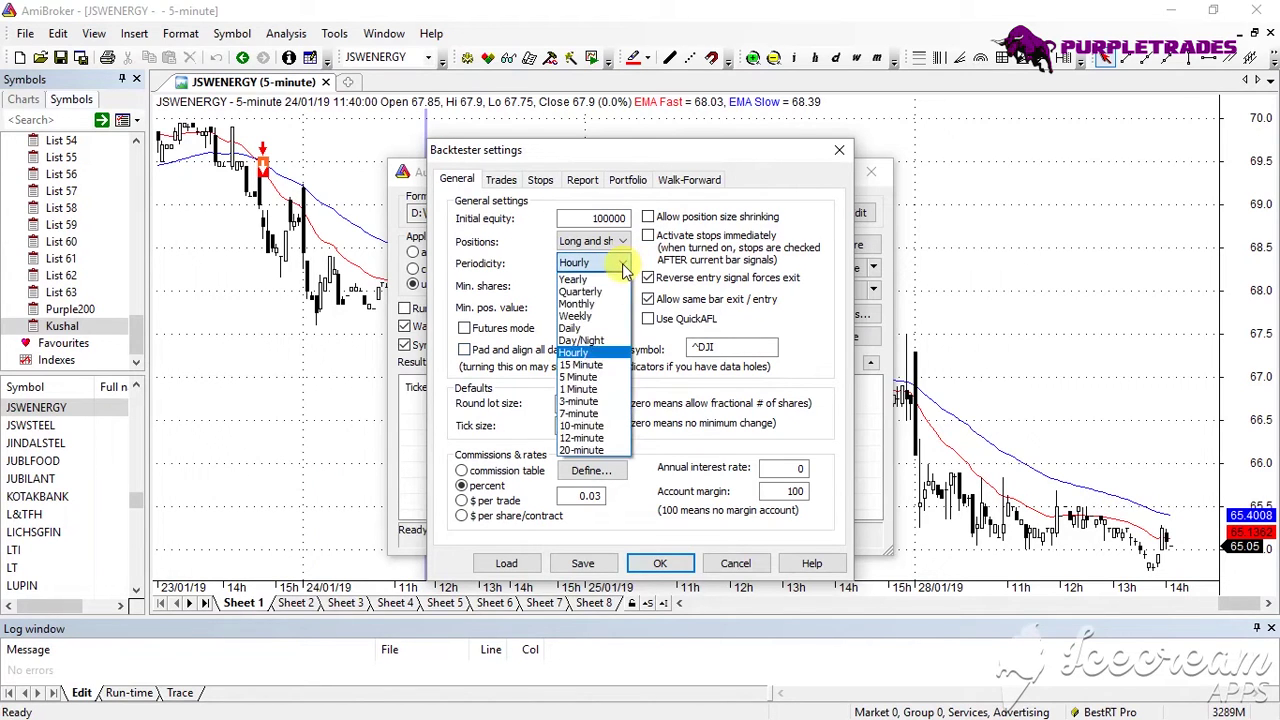
click(580, 378)
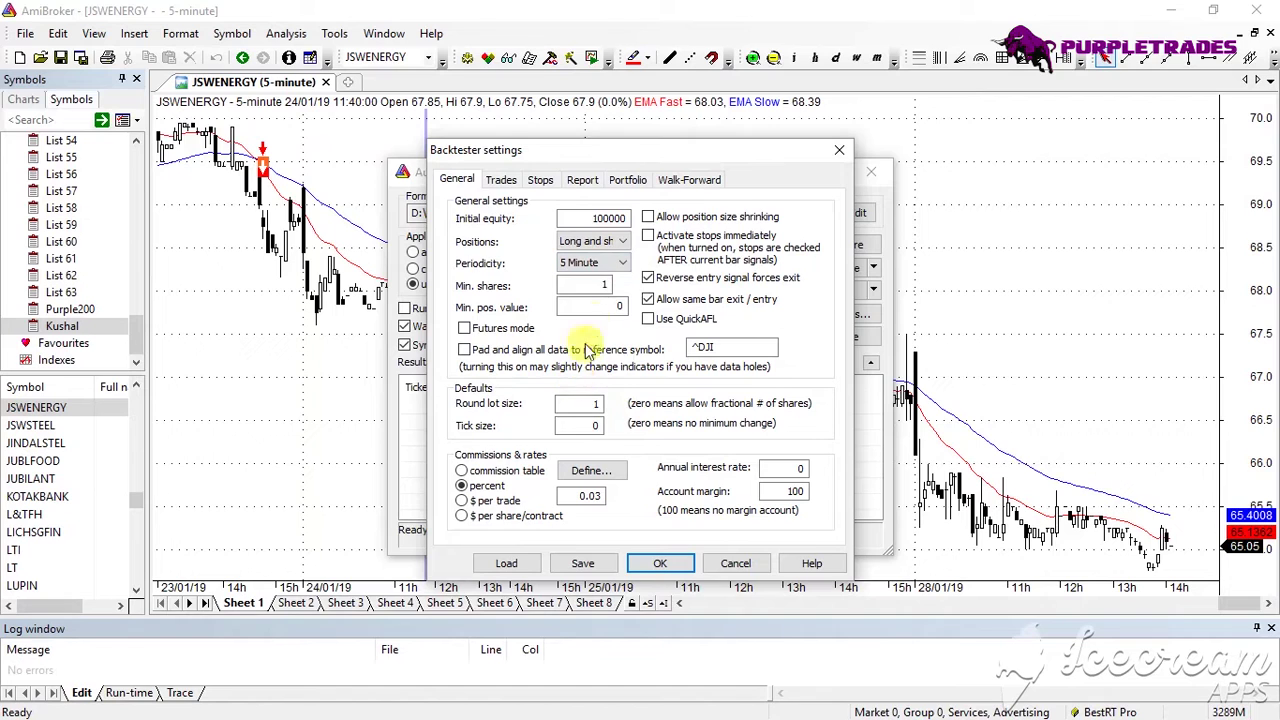
click(595, 250)
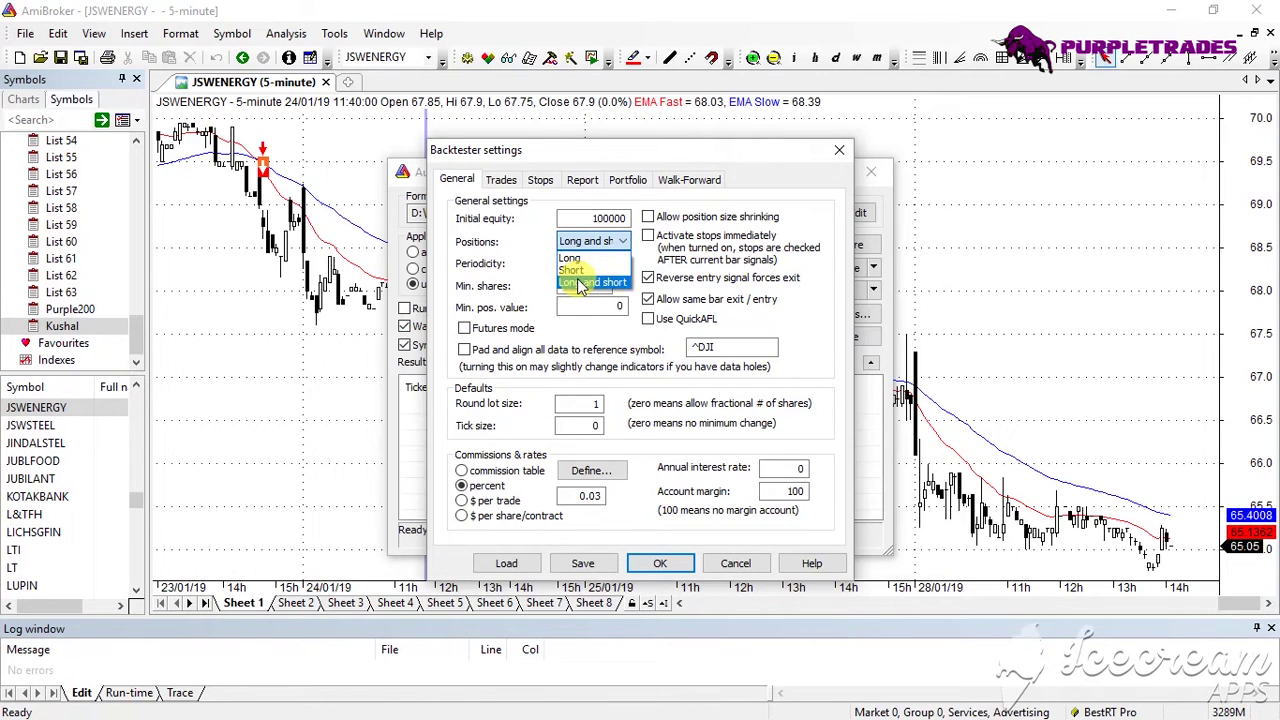
click(588, 283)
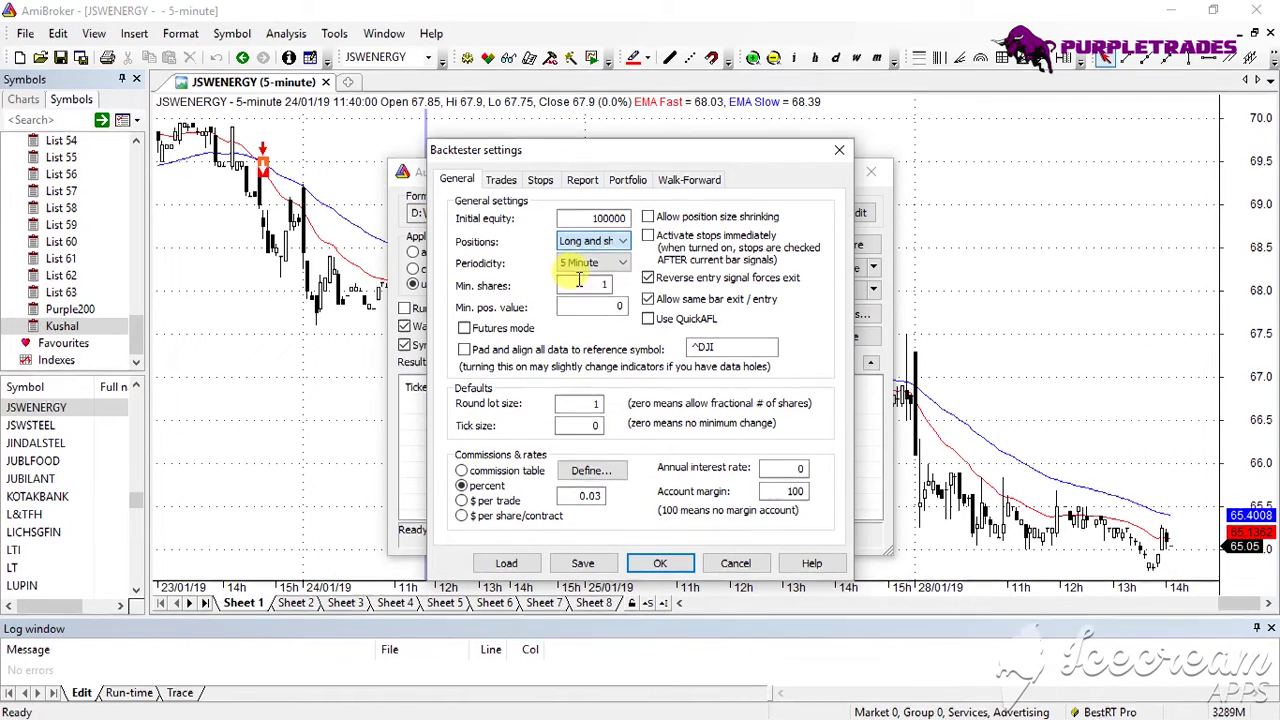
click(655, 566)
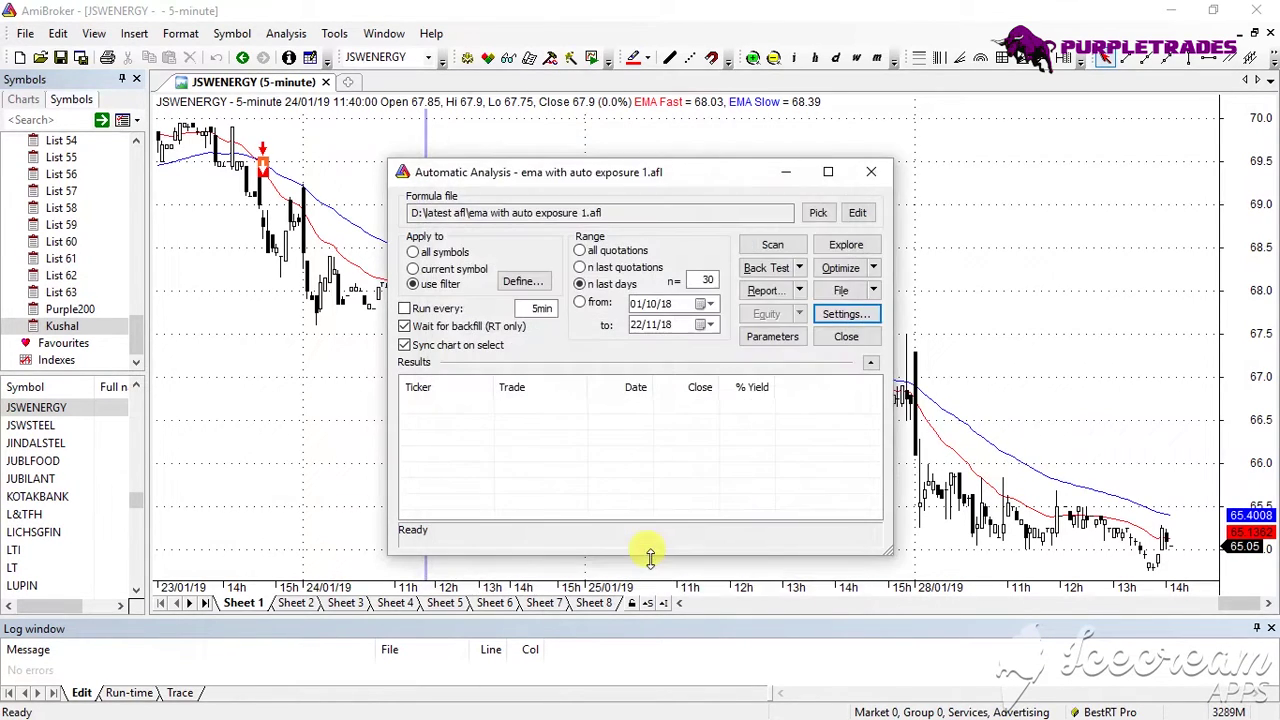
Check the formula's parameters, then back test it on the current symbol and look through the listed trades
click(767, 339)
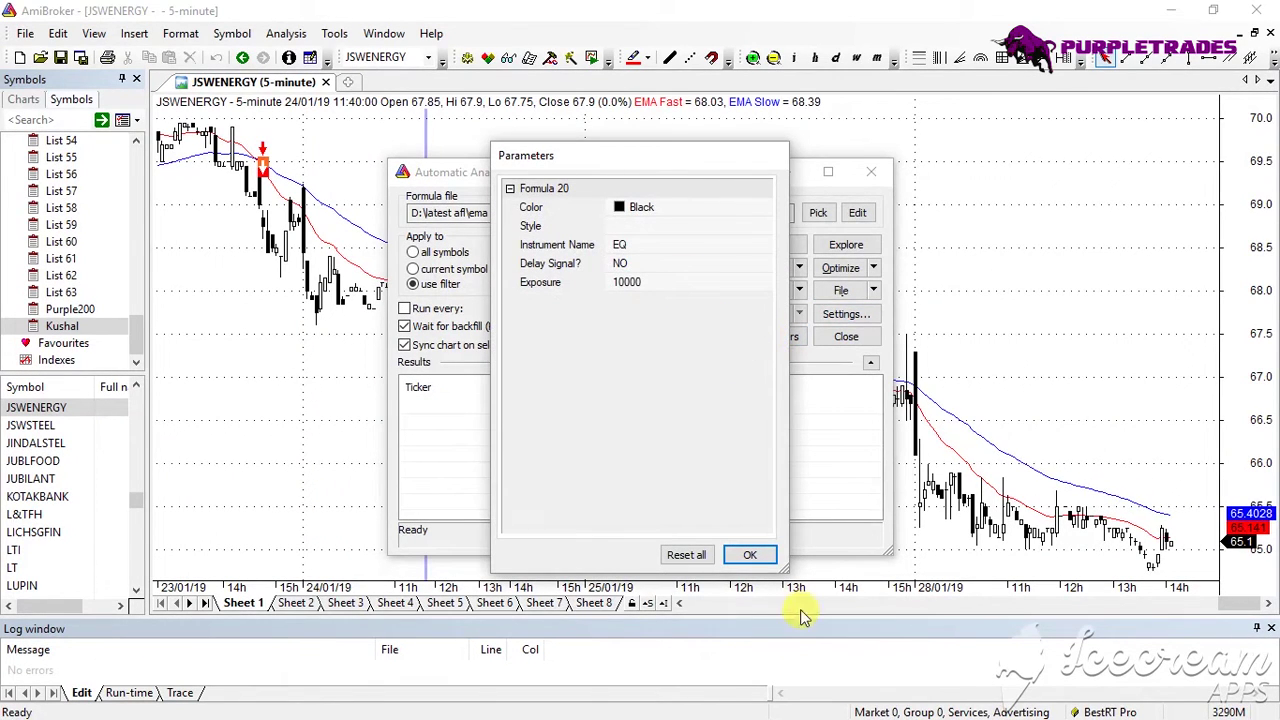
click(749, 554)
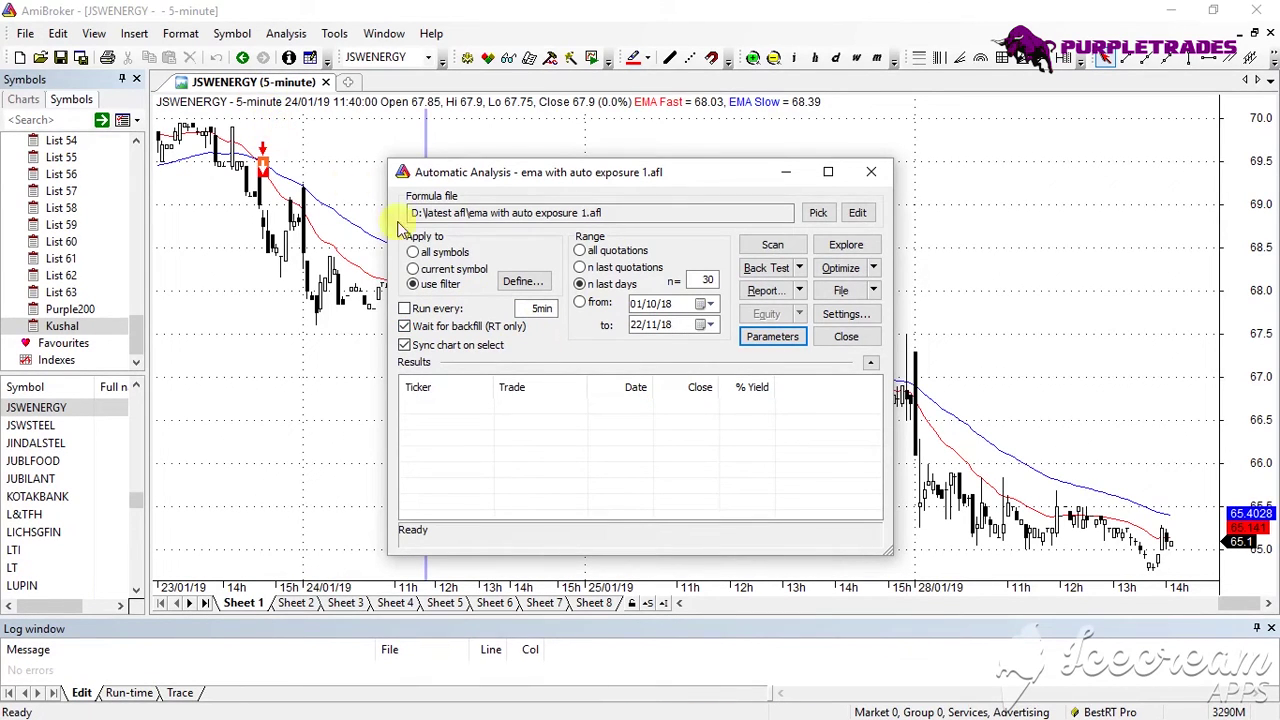
click(413, 268)
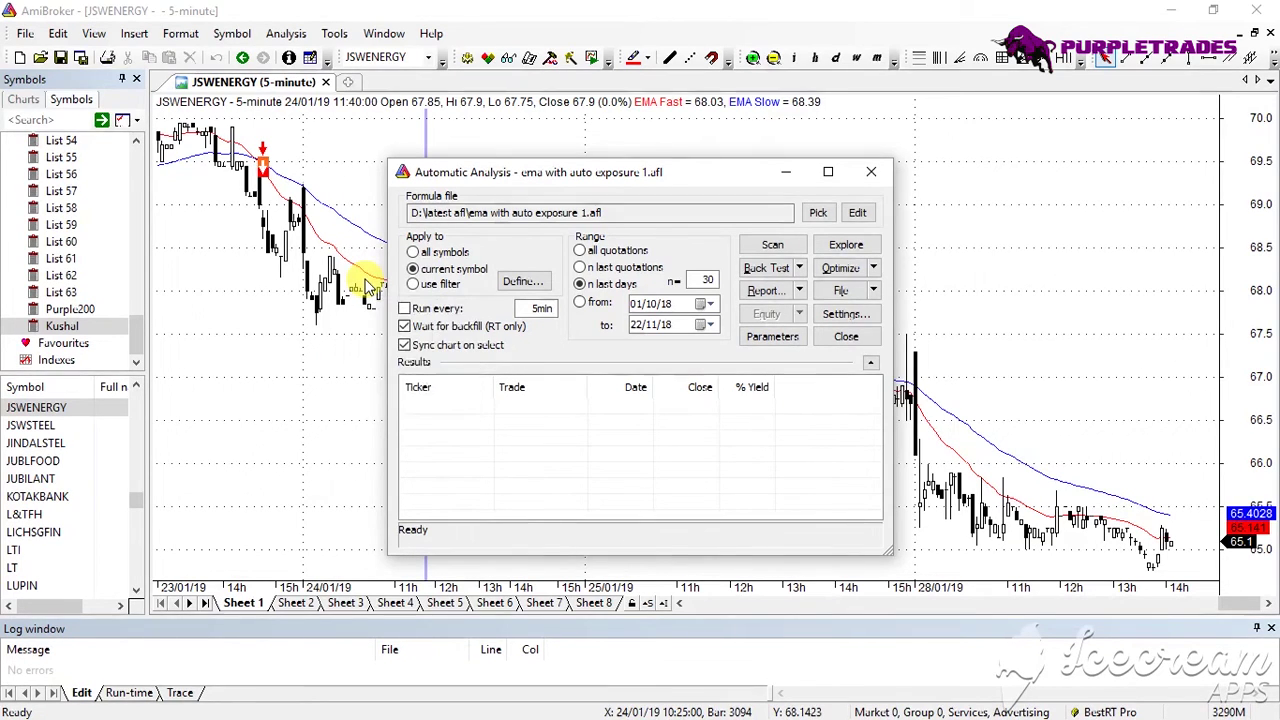
click(757, 266)
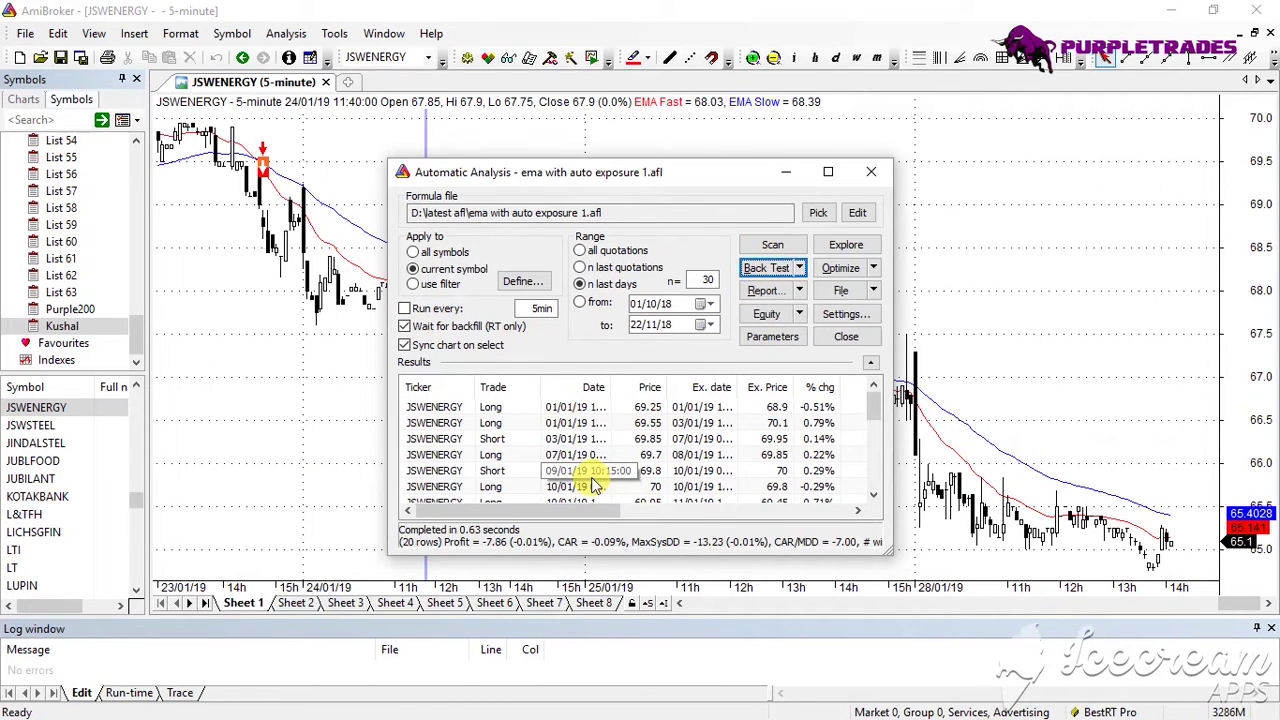
scroll(595, 485, down, 5)
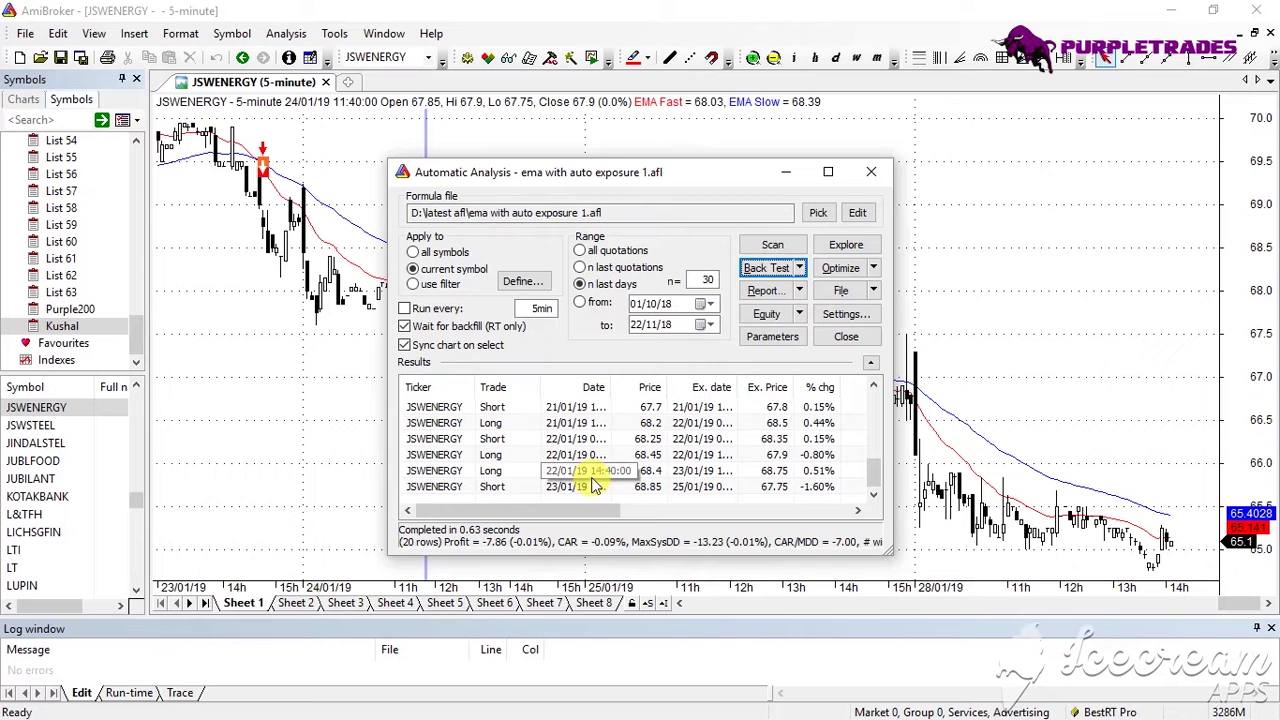
scroll(595, 485, up, 5)
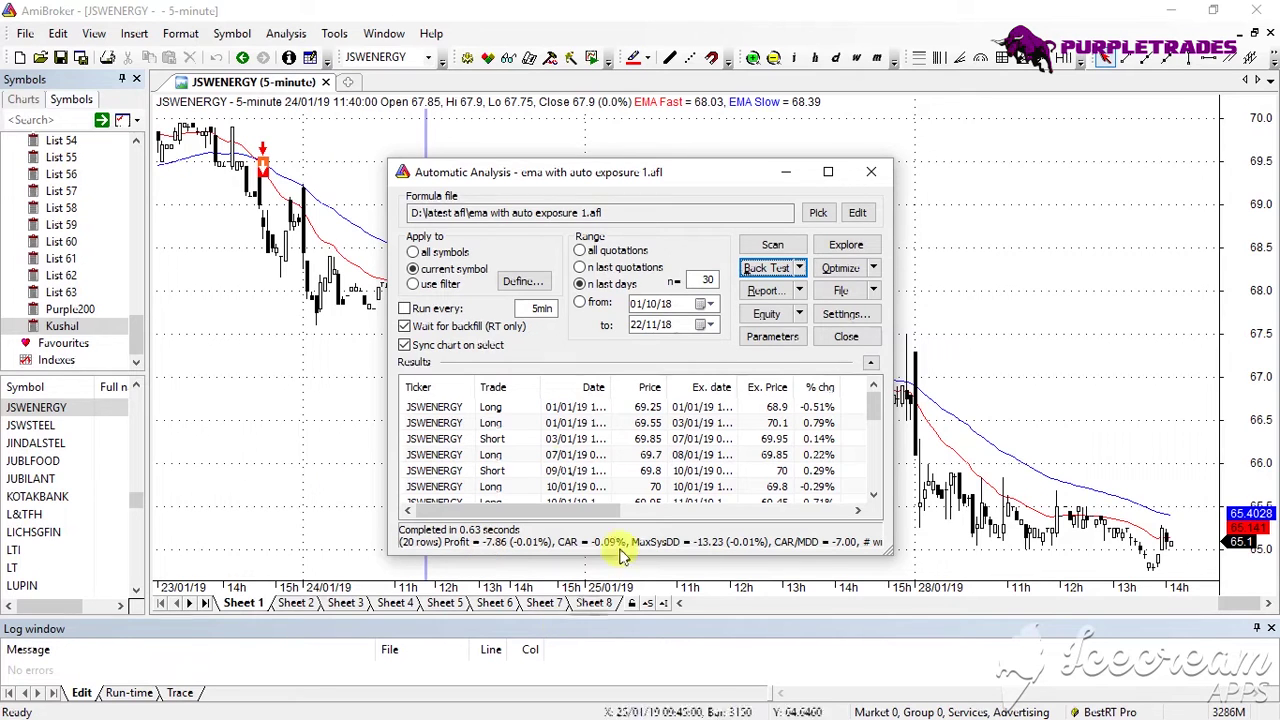
Apply the analysis to a filter that includes only the custom watch list that follows Purple200
click(413, 285)
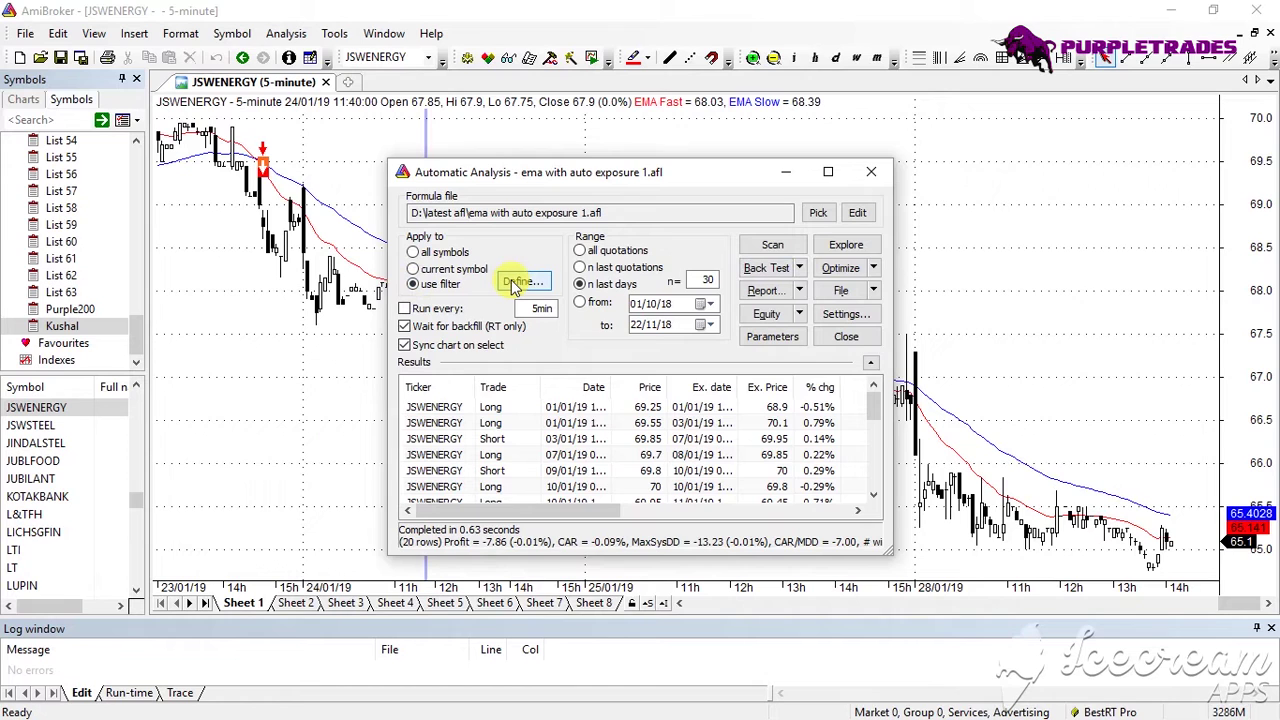
click(514, 284)
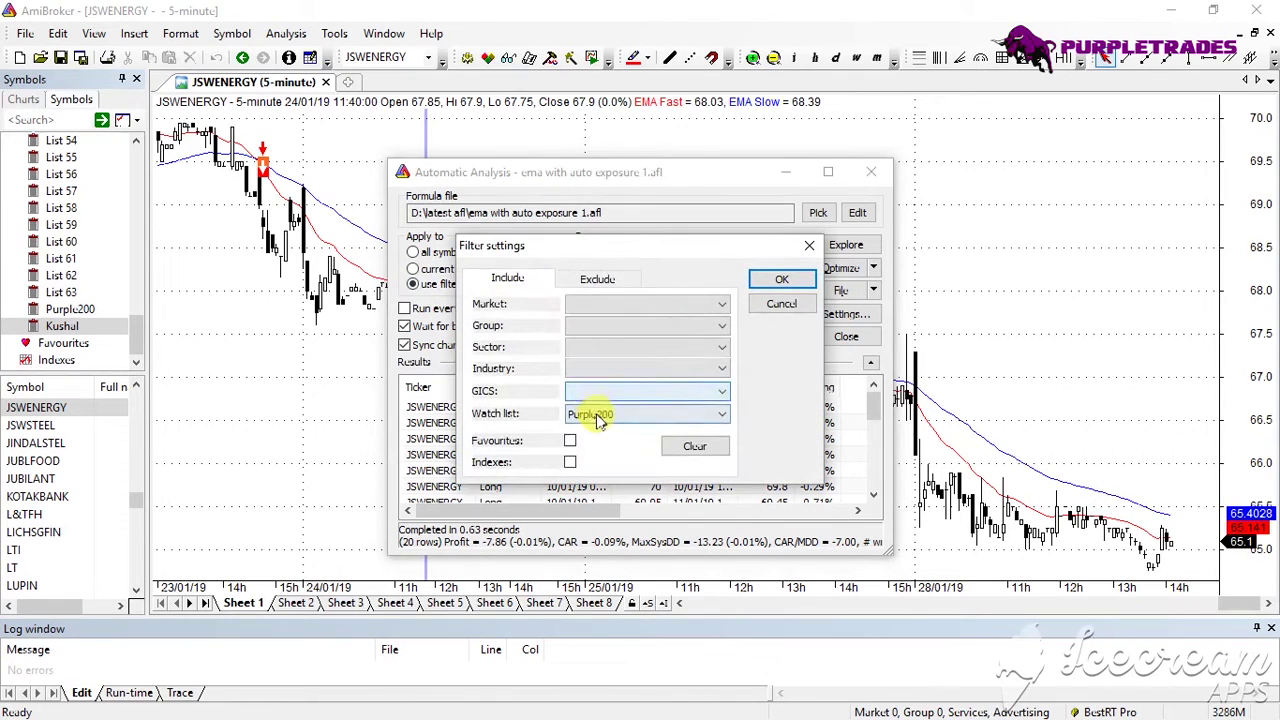
click(597, 413)
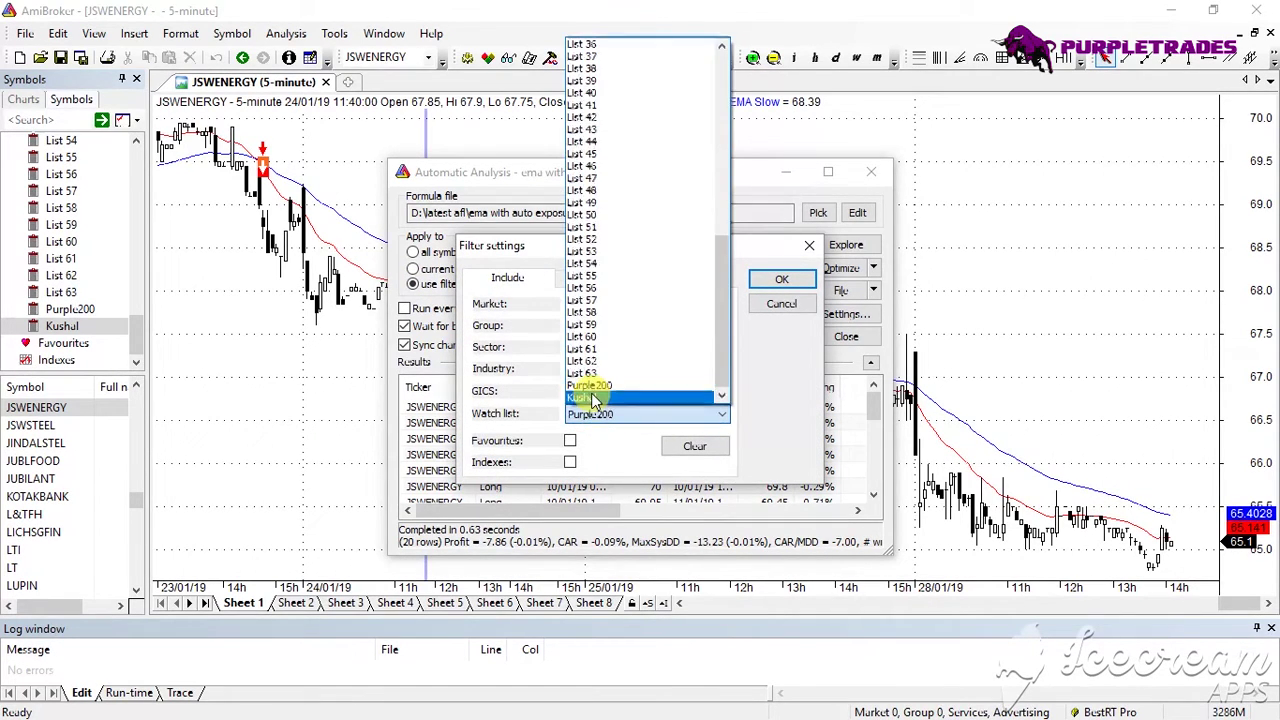
click(588, 397)
click(778, 279)
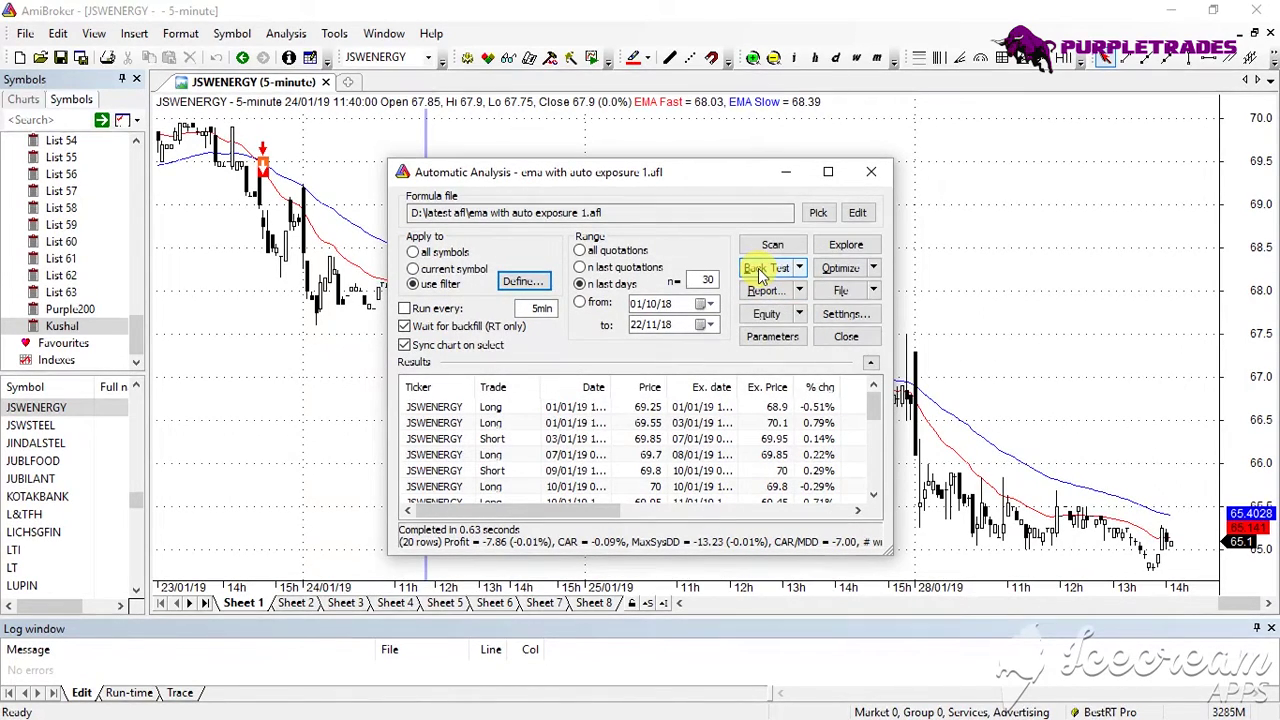
Back test the formula on the filtered watch list and look through the listed trades to the last one
click(758, 268)
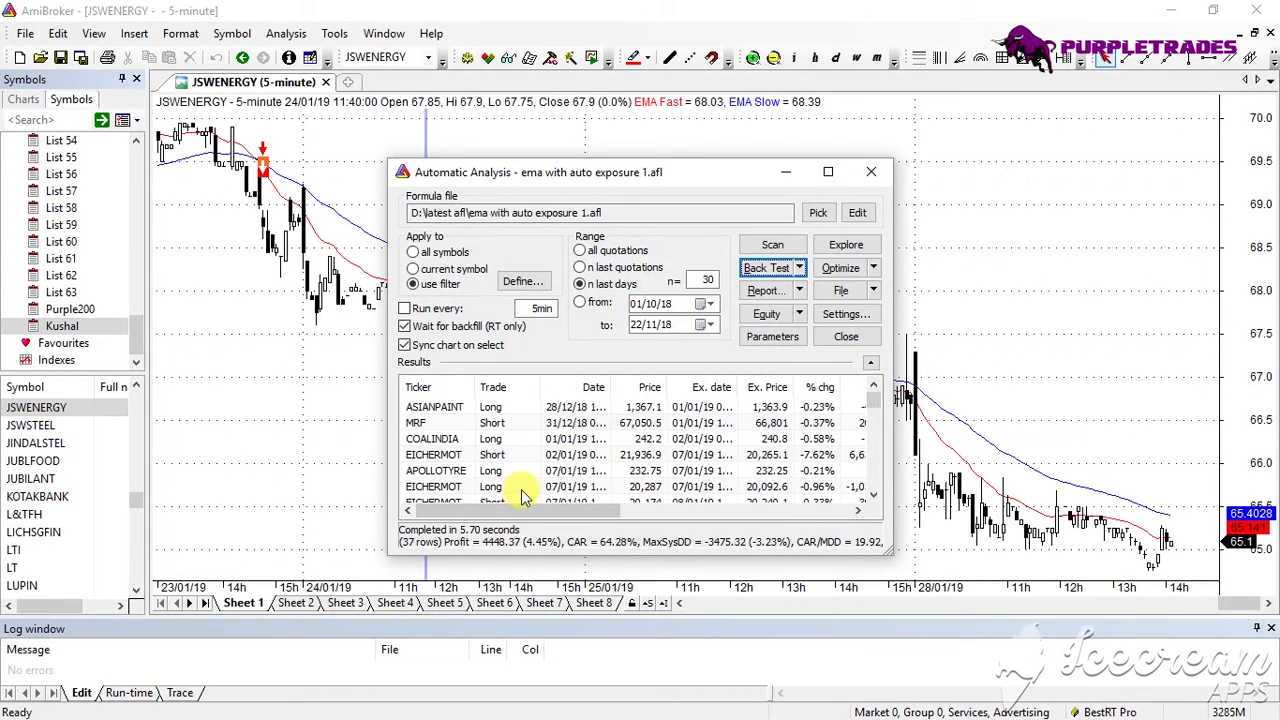
scroll(520, 497, down, 5)
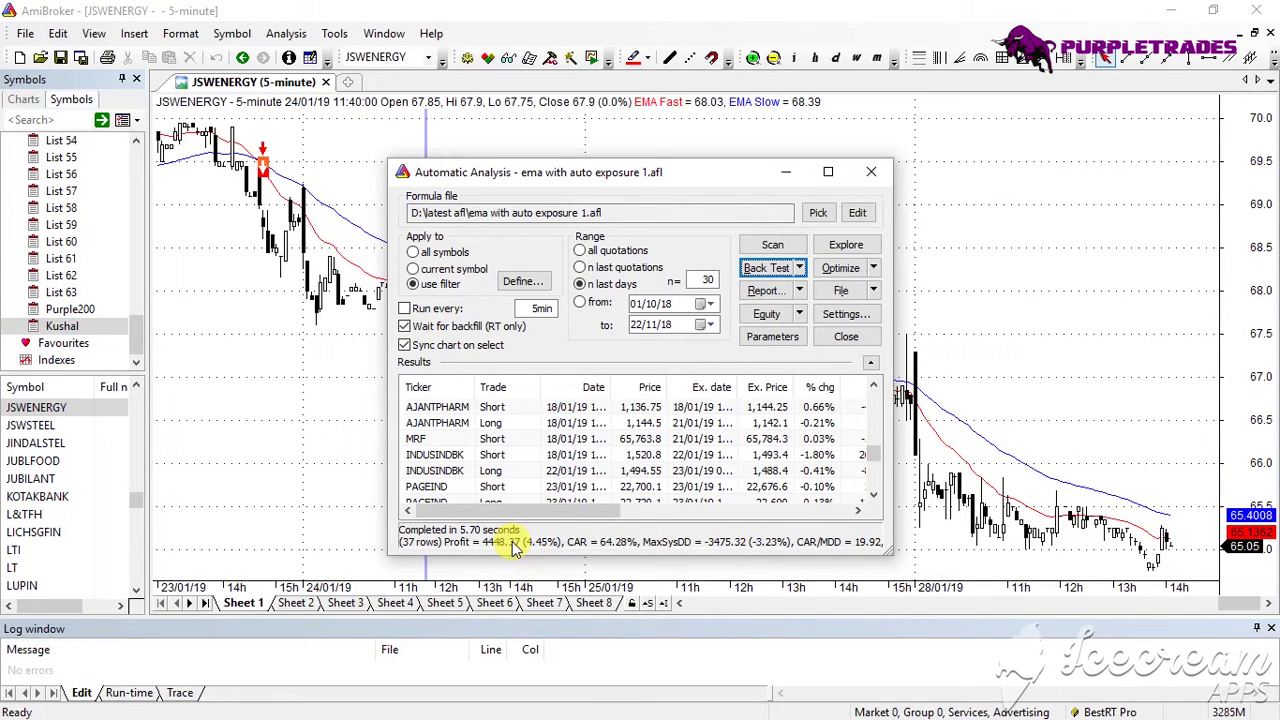
key(End)
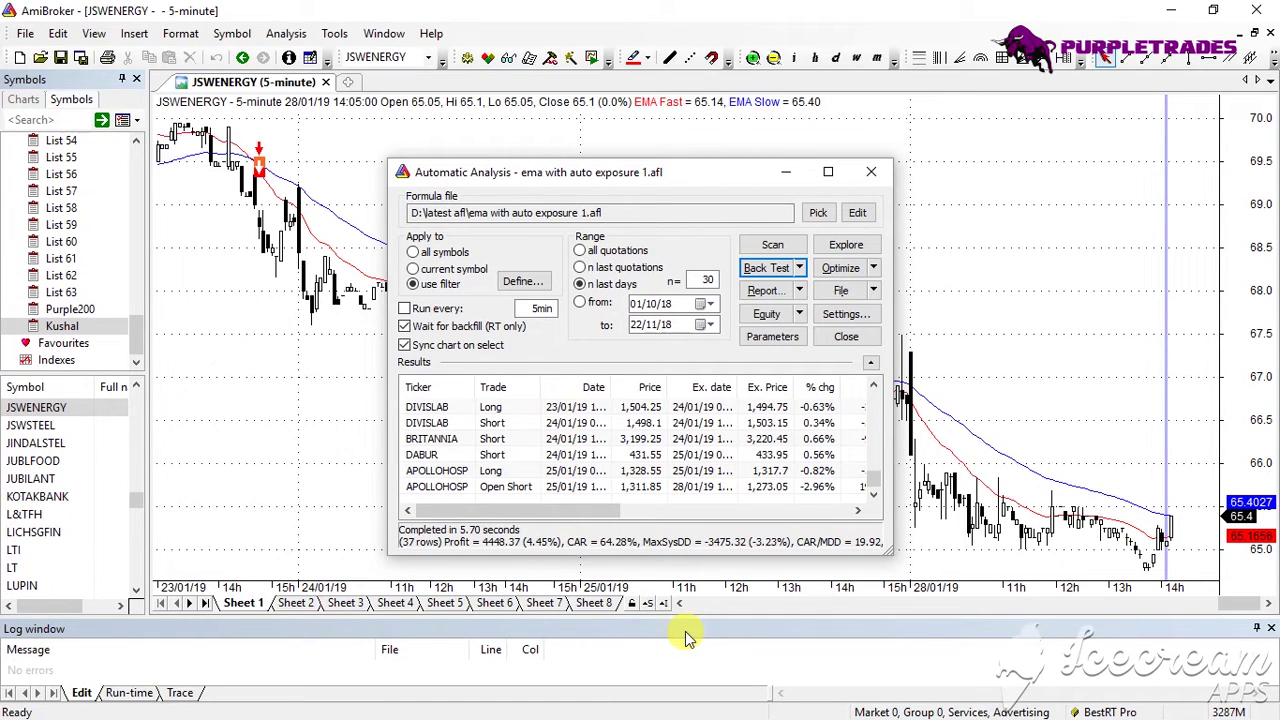
Set the range to the last 1 quotation and scan the filtered watch list for signals
click(606, 267)
double_click(708, 279)
text(1)
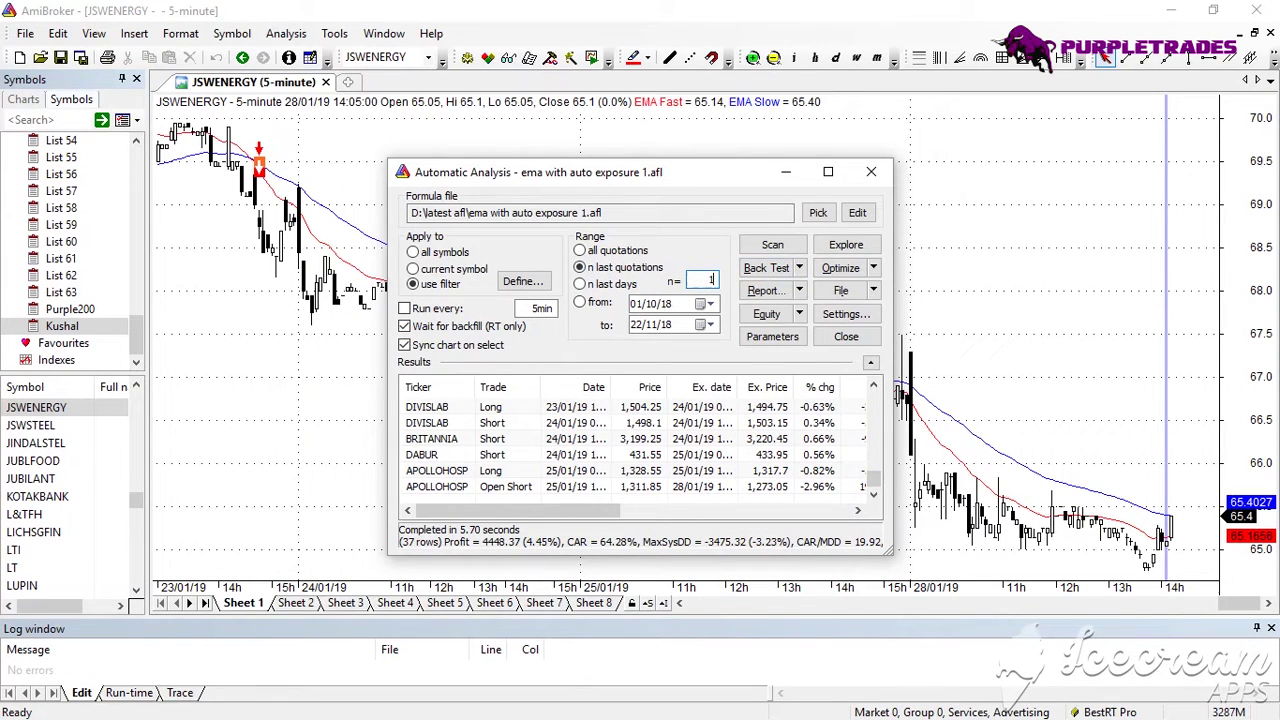
double_click(712, 279)
click(760, 252)
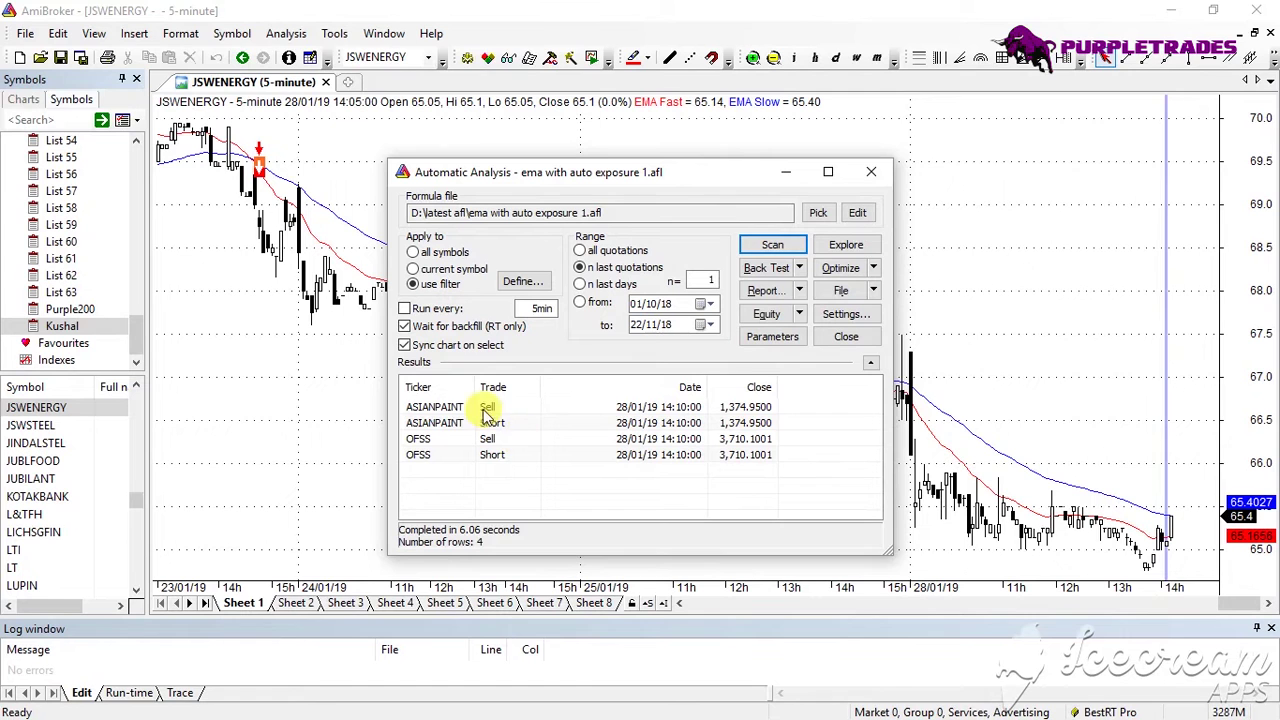
Check the Sell signals for ASIANPAINT and OFSS from the scan results on their charts
click(484, 410)
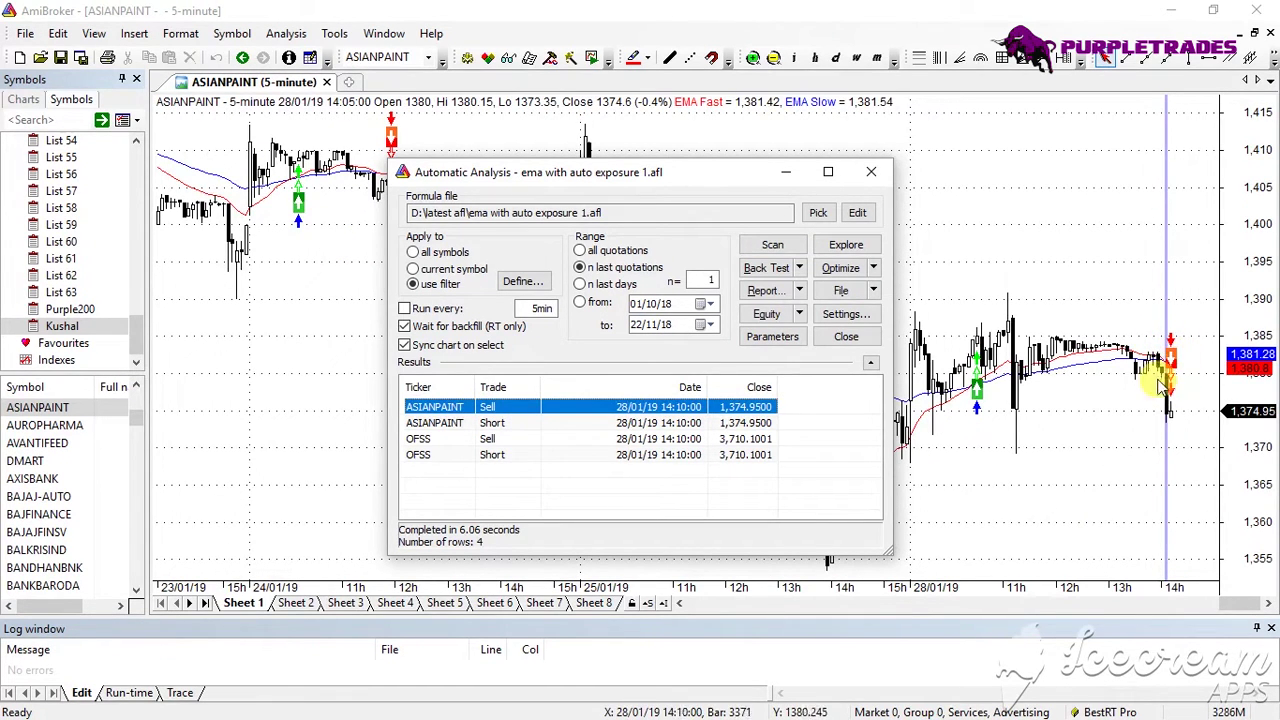
click(486, 441)
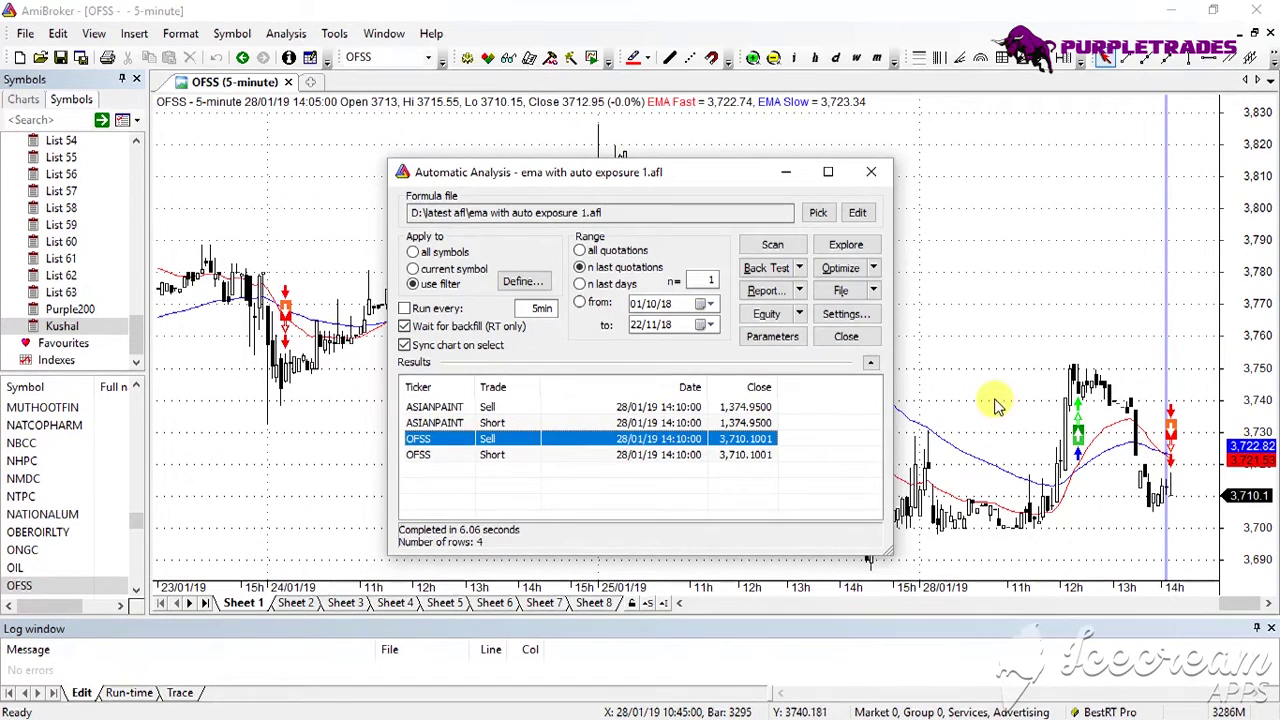
mouse_move(995, 405)
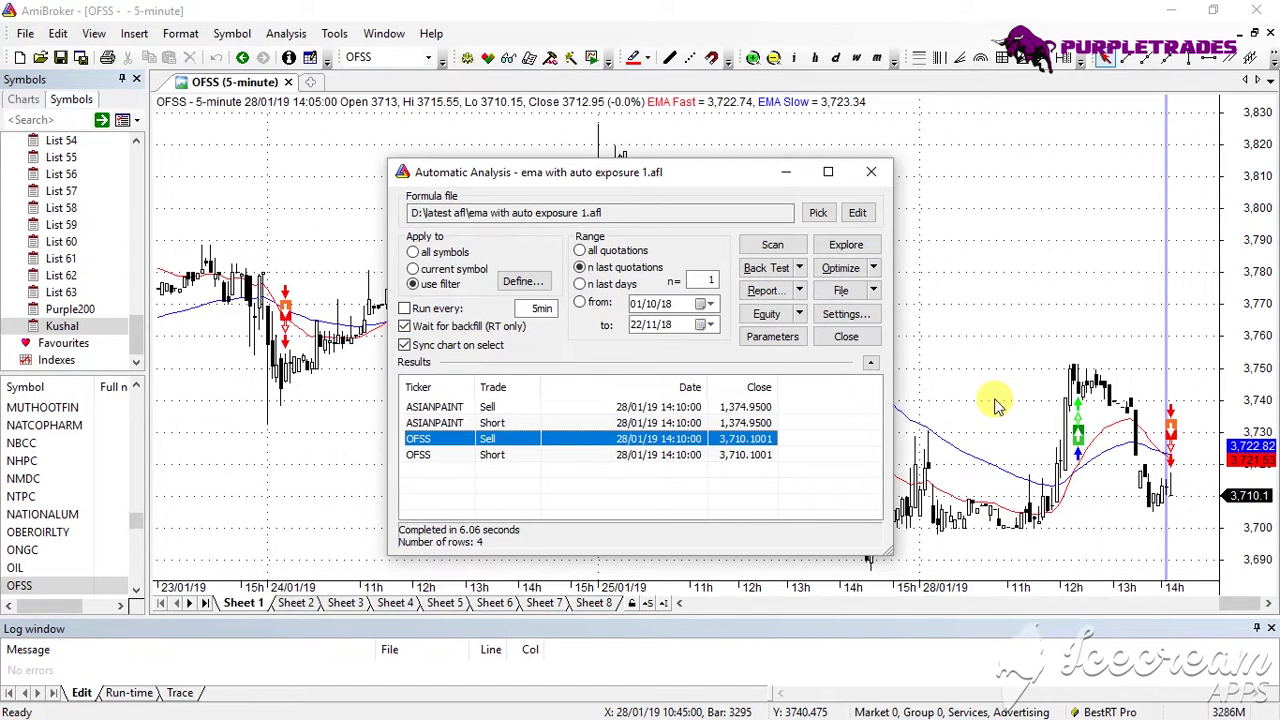
Scan the watch list again over the last 10 quotations and close the Automatic Analysis window
click(705, 278)
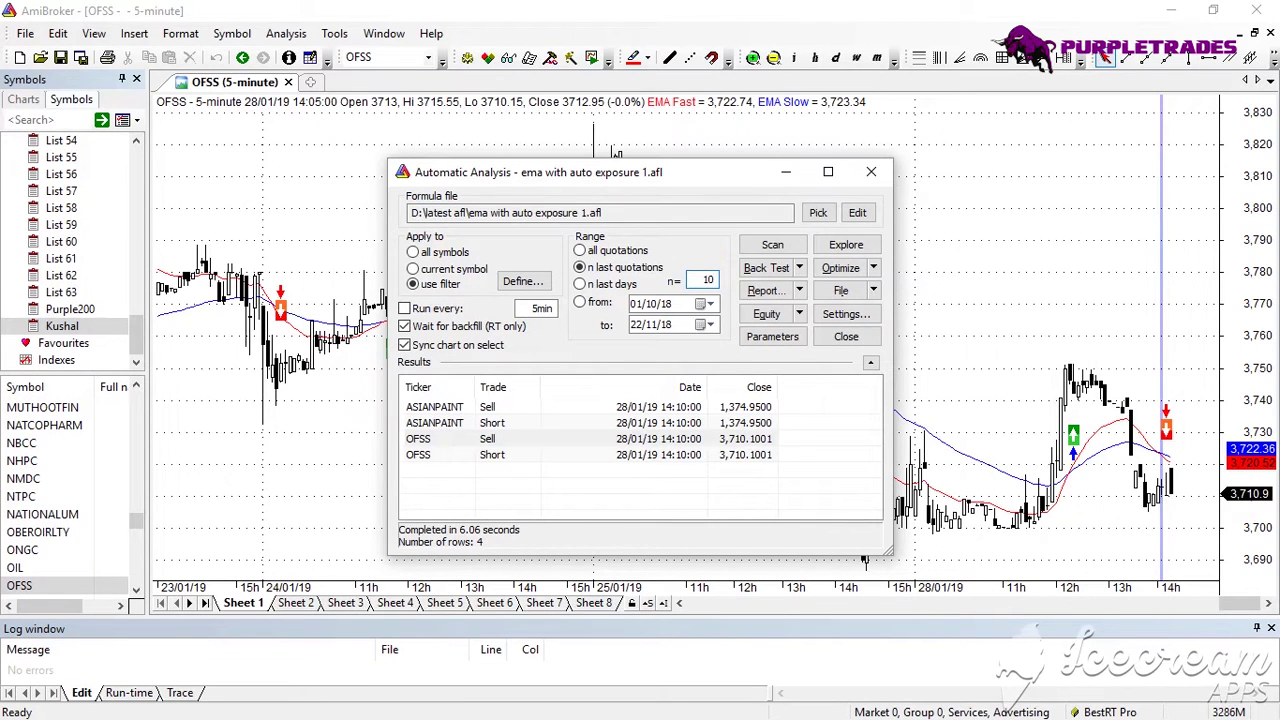
click(770, 248)
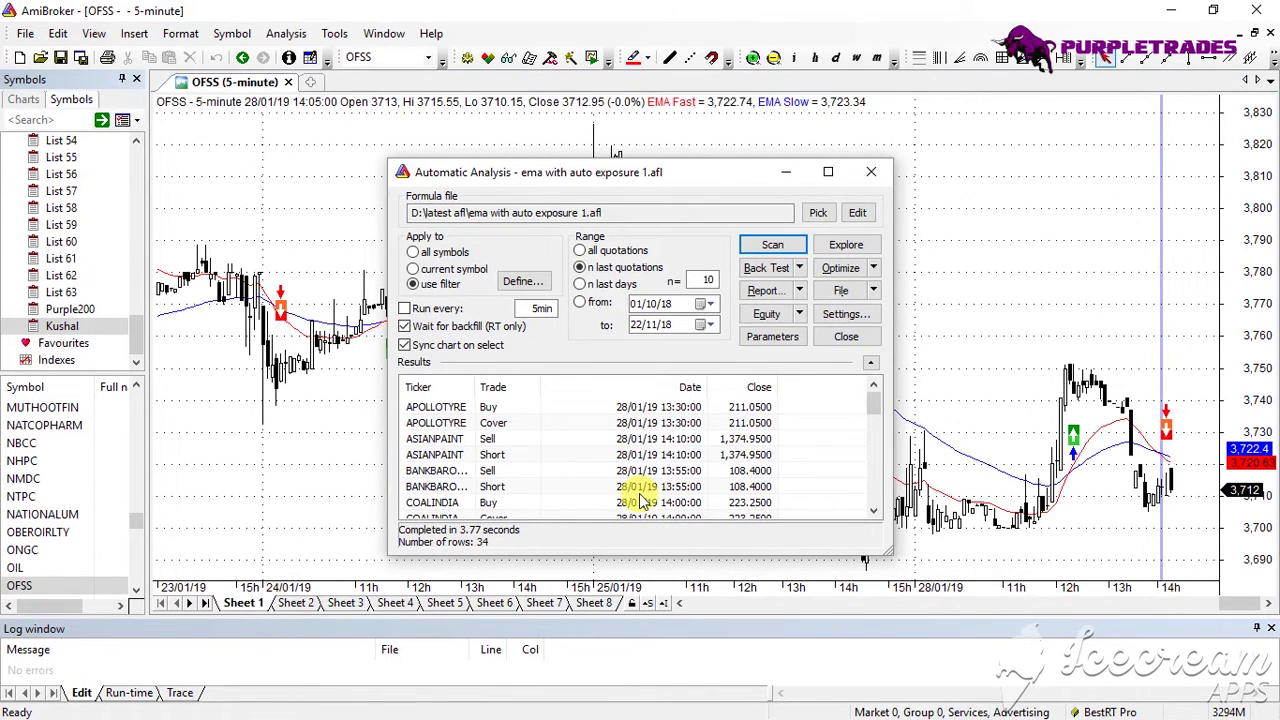
click(871, 172)
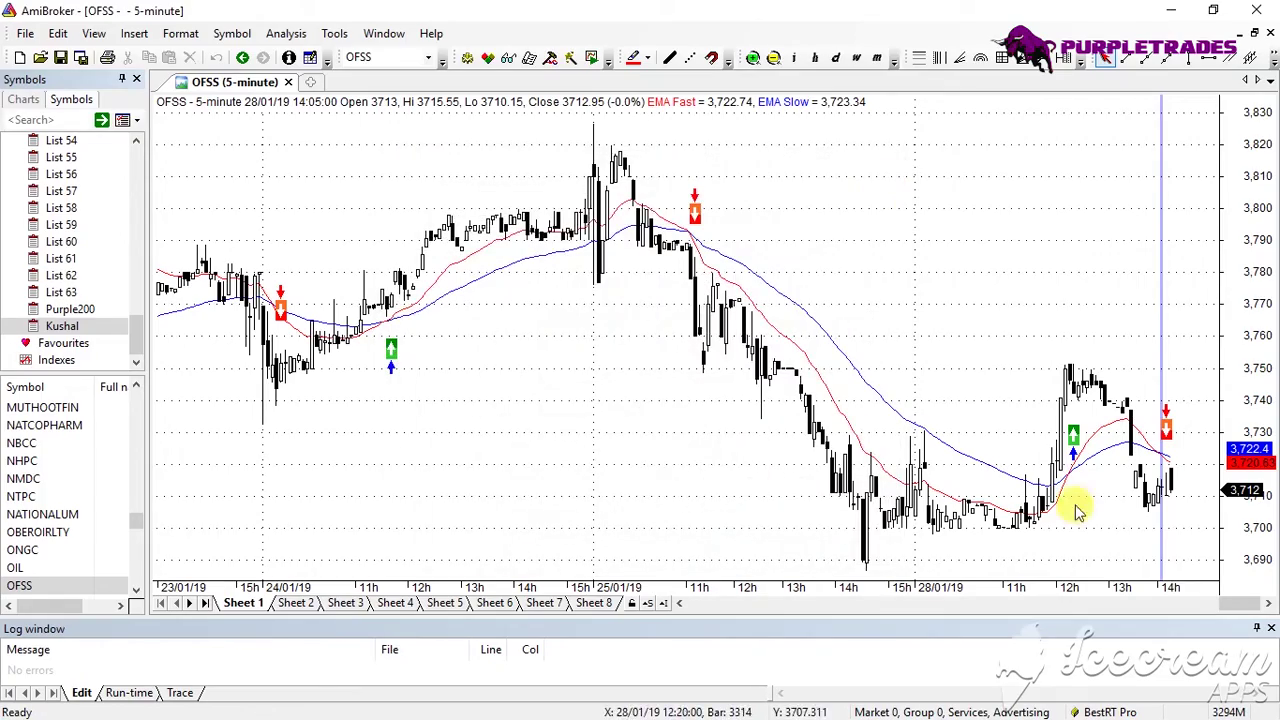
Open Bar Replay for the OFSS chart and set its start date to 21/01/19
mouse_move(1234, 602)
mouse_down()
mouse_move(1089, 609)
mouse_move(1245, 612)
mouse_up()
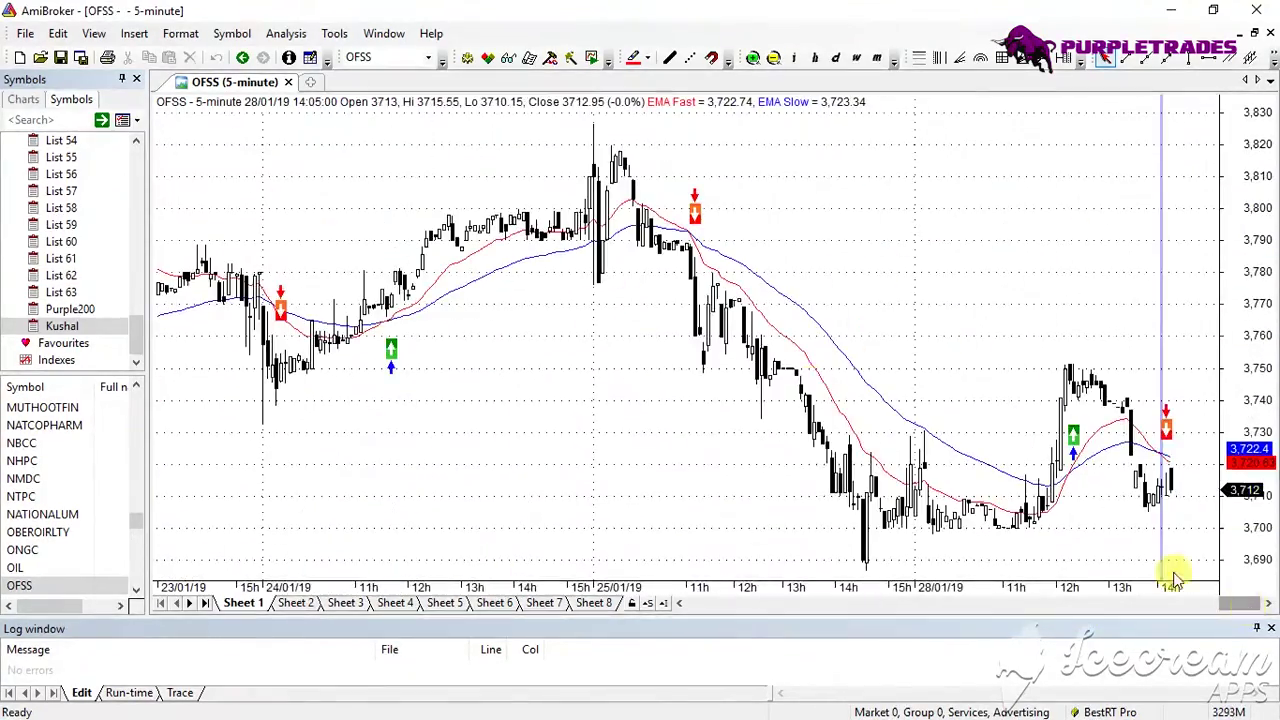
click(592, 59)
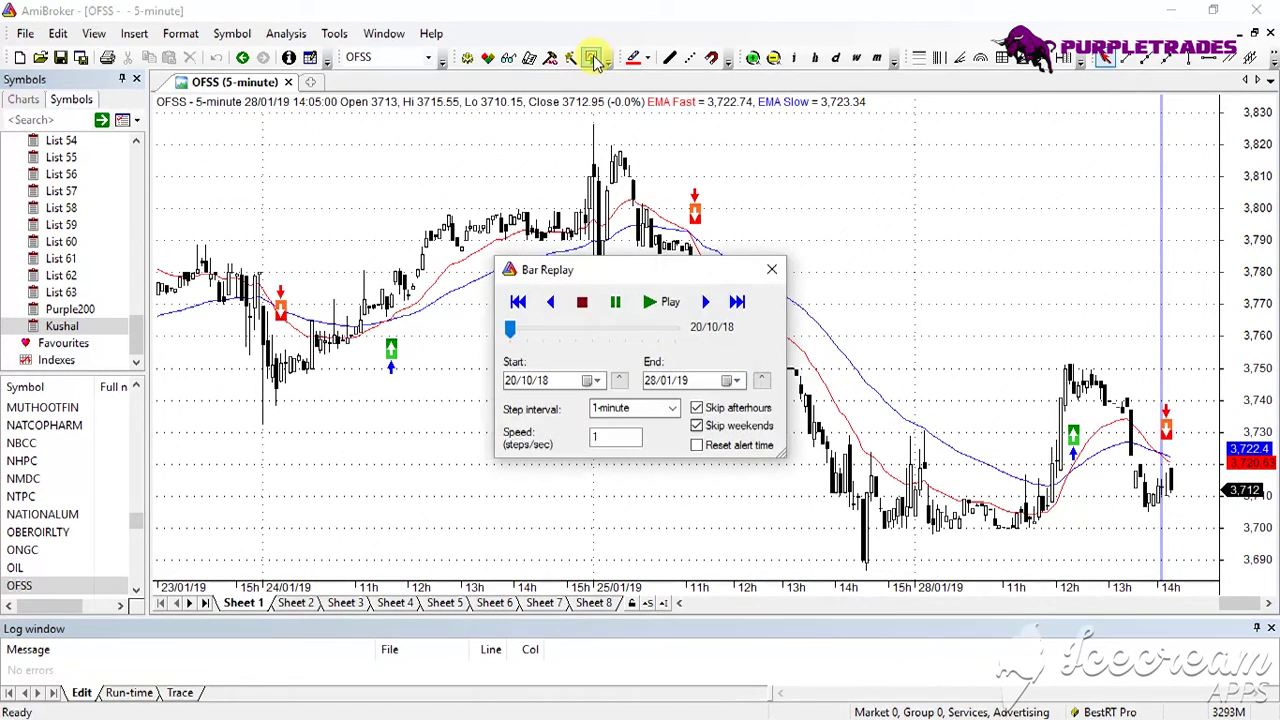
click(590, 380)
click(597, 406)
click(597, 406)
click(597, 406)
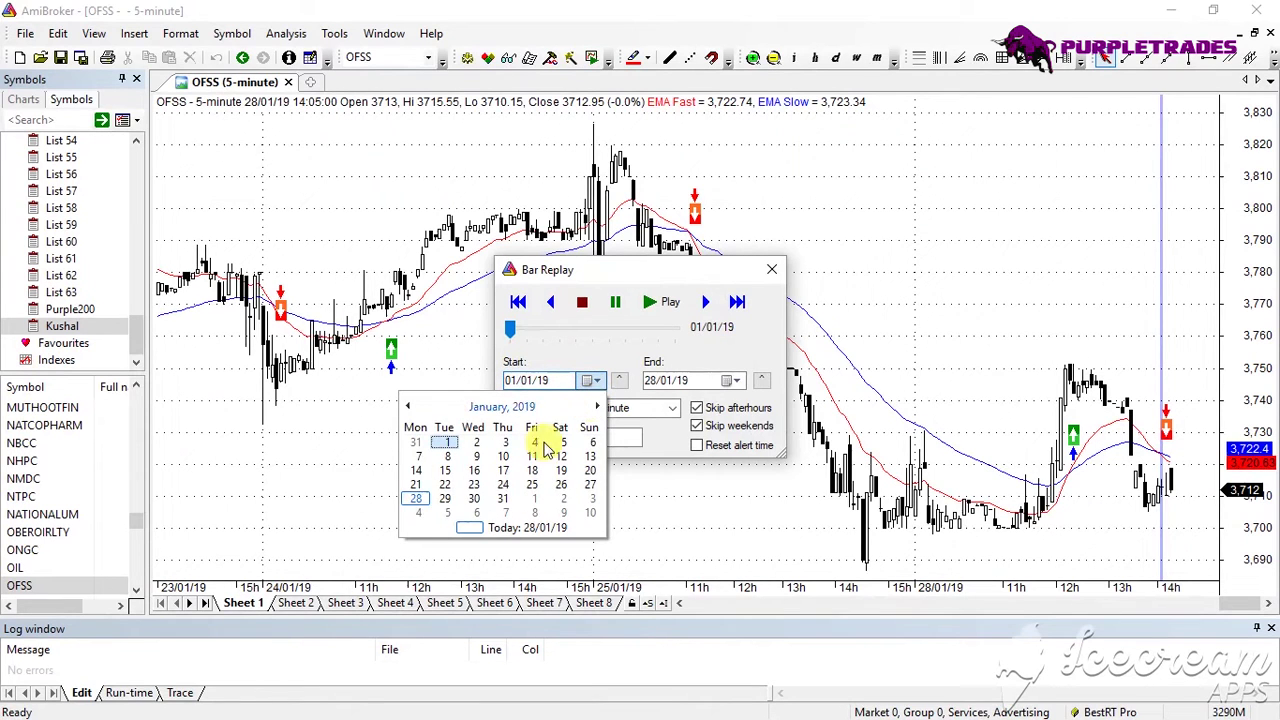
click(416, 486)
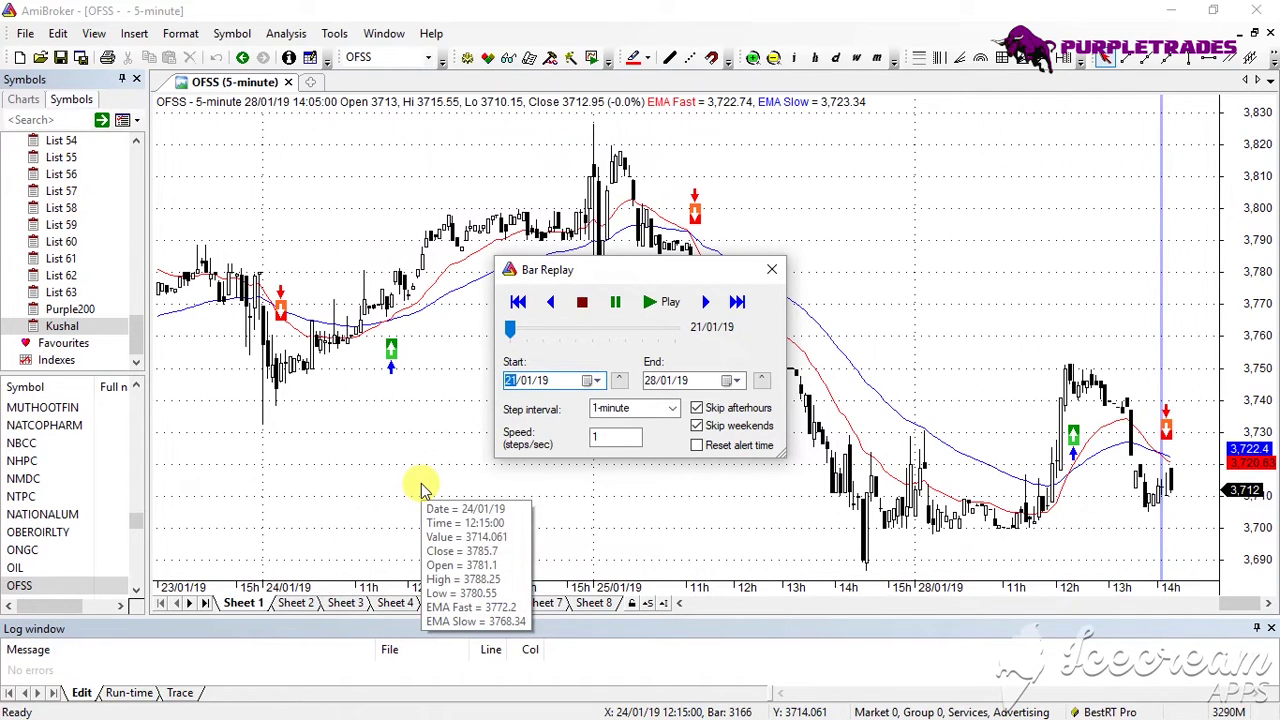
Play the bar replay with a 5-minute step interval at 5 steps per second, and pause it
click(672, 409)
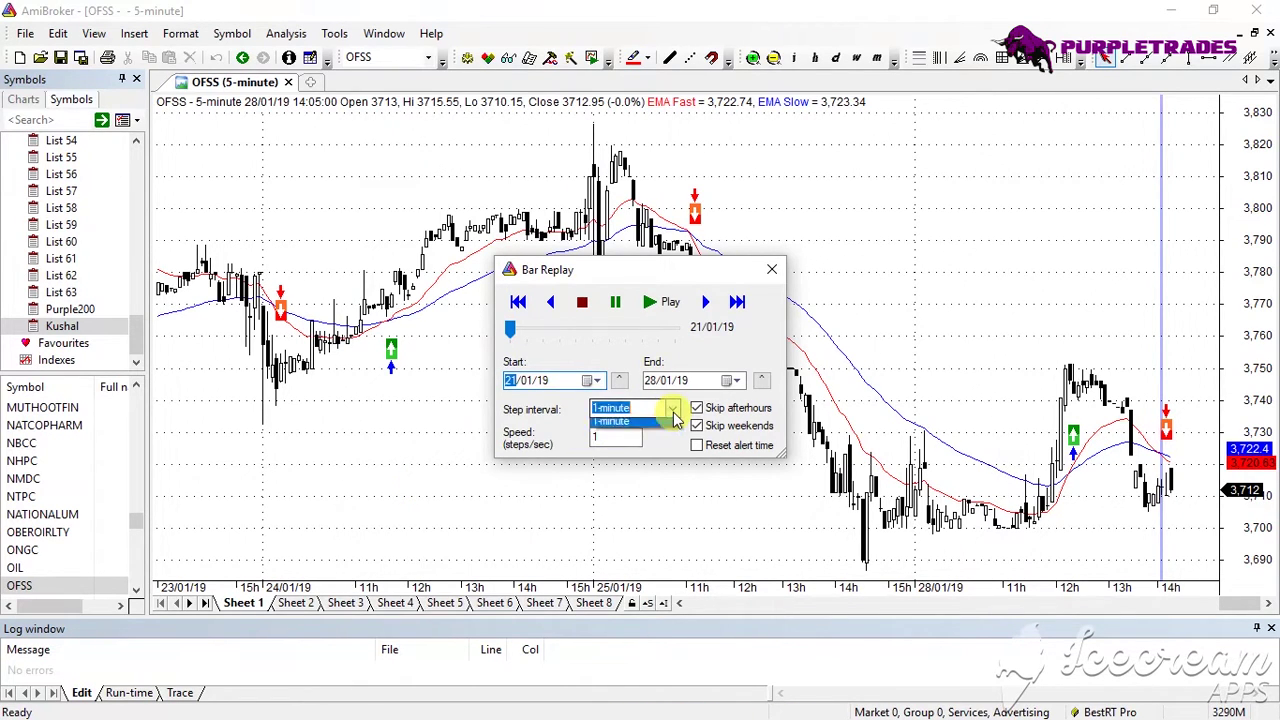
click(610, 498)
click(615, 435)
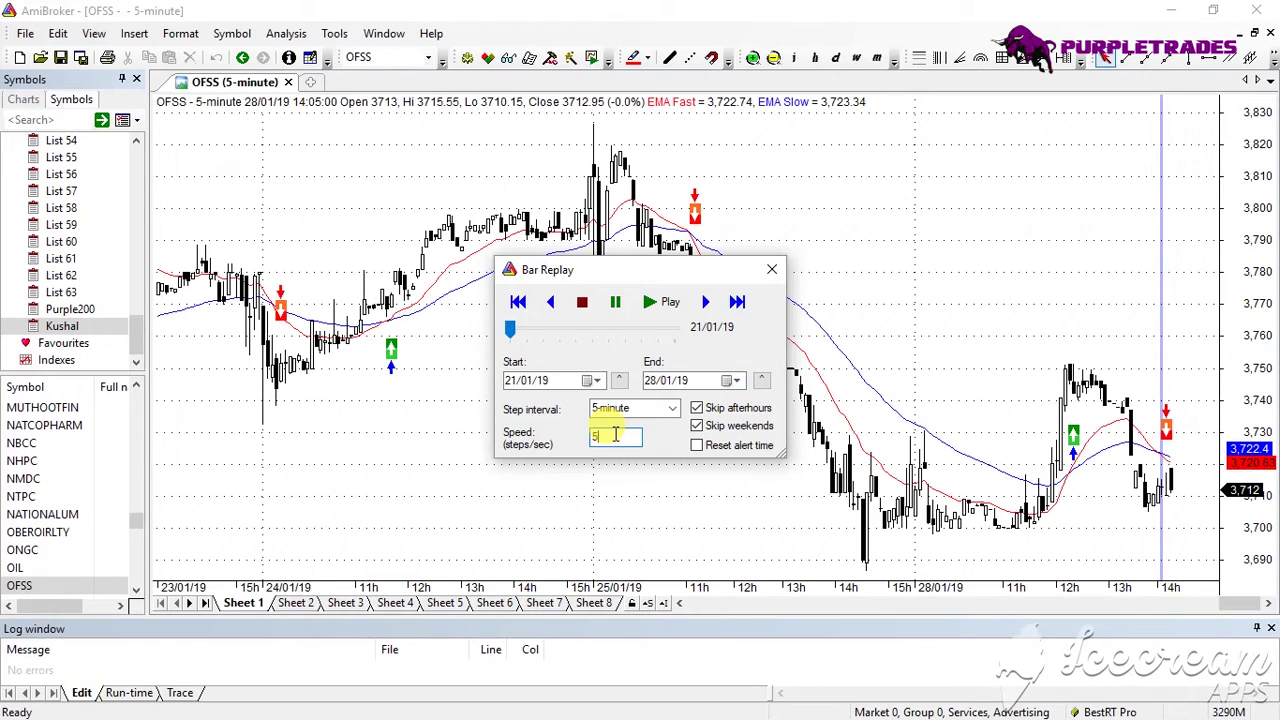
click(655, 304)
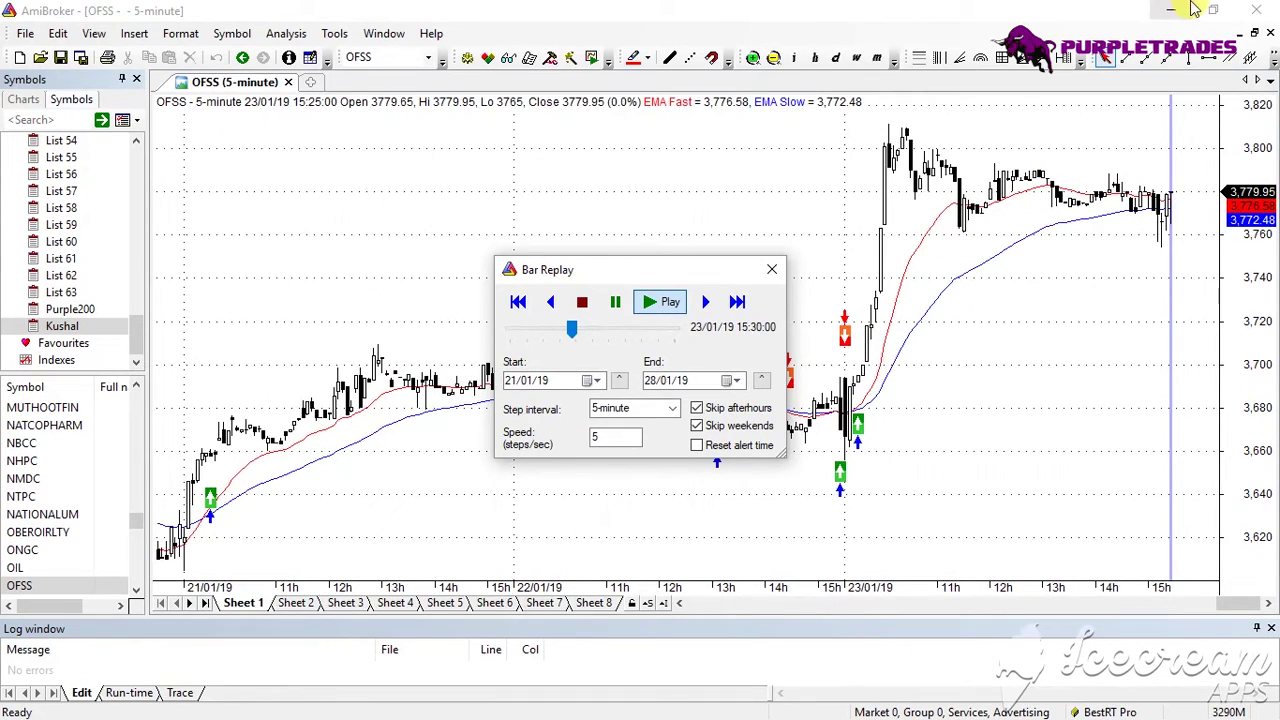
click(615, 301)
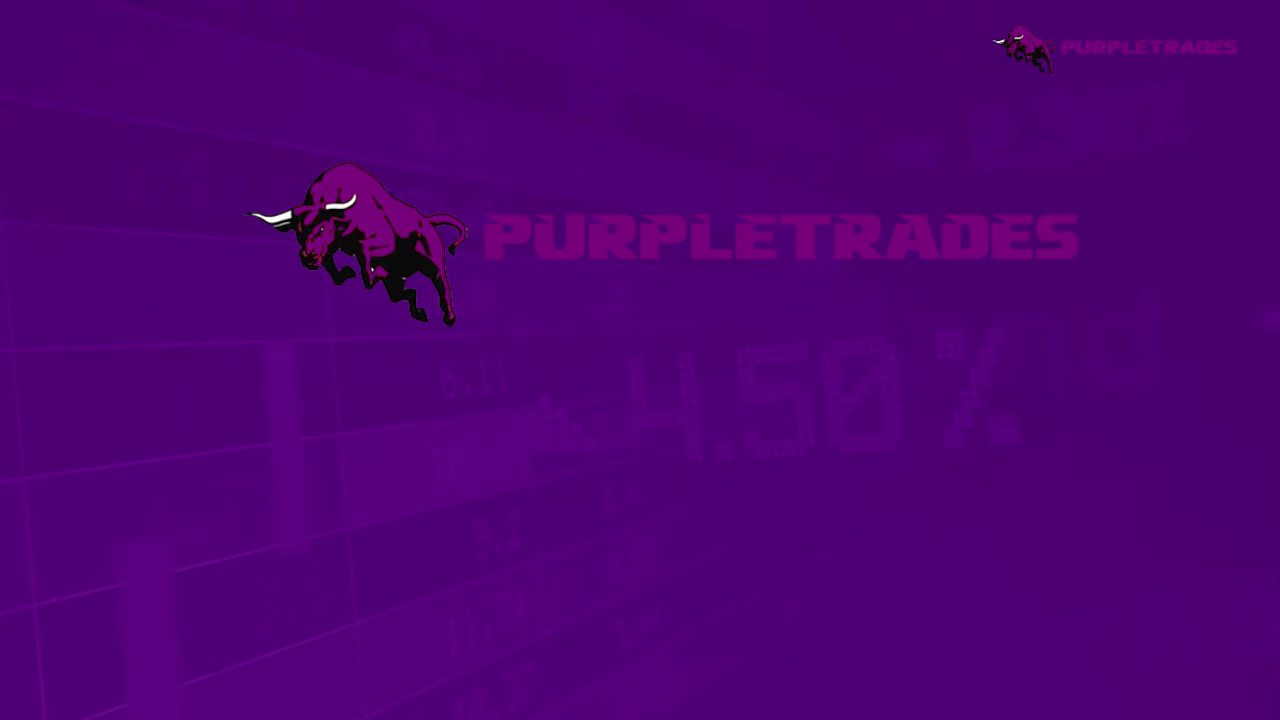